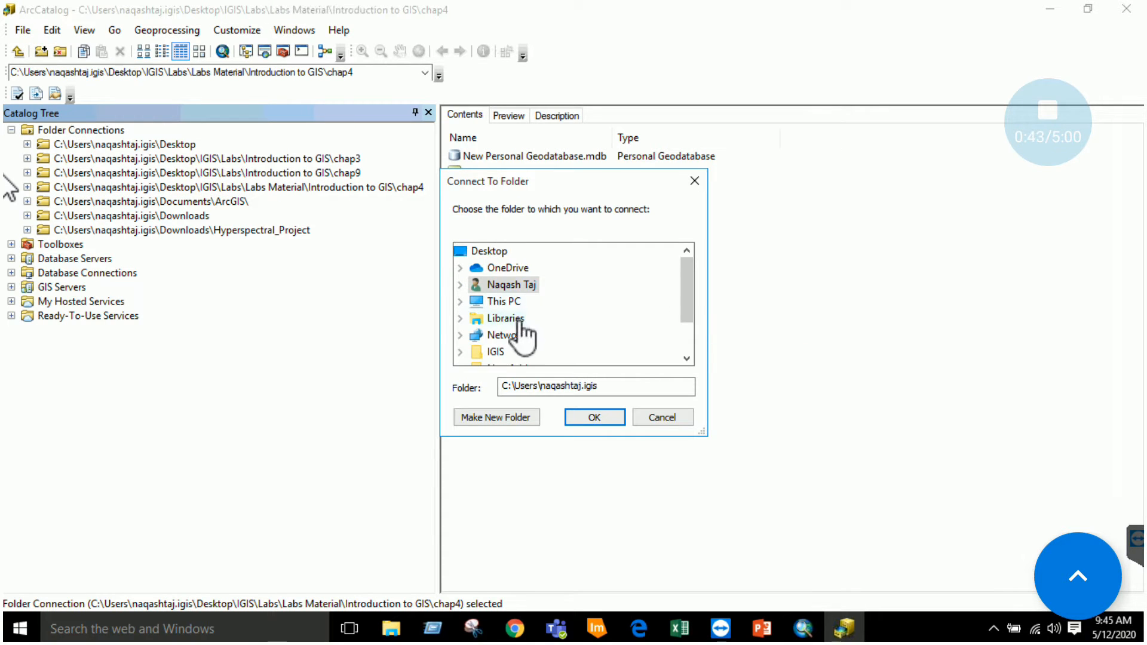
Connect to the chap4 folder in IGIS\Labs\Introduction to GIS and expand it in the catalog tree.
click(461, 351)
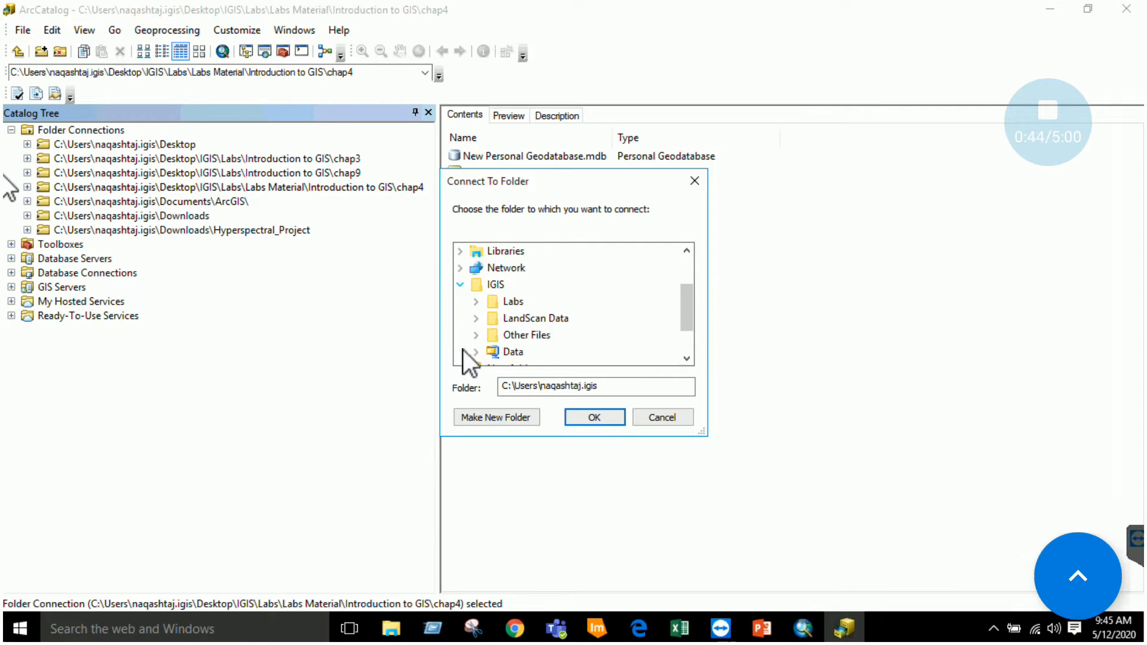
click(476, 302)
click(494, 301)
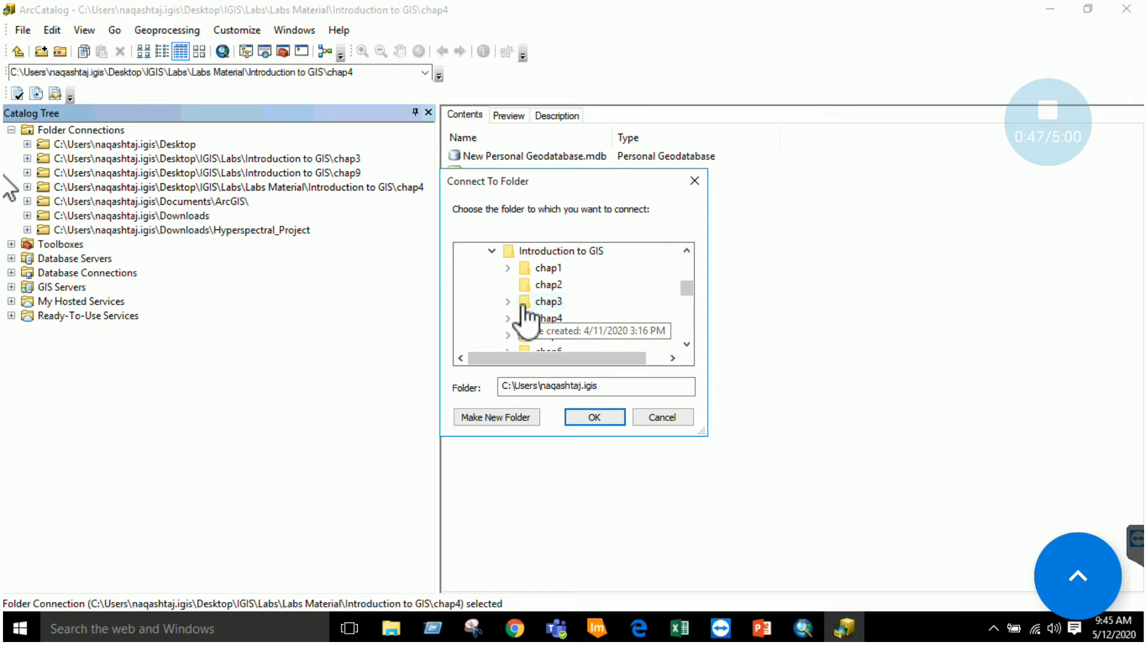
double_click(541, 318)
click(594, 417)
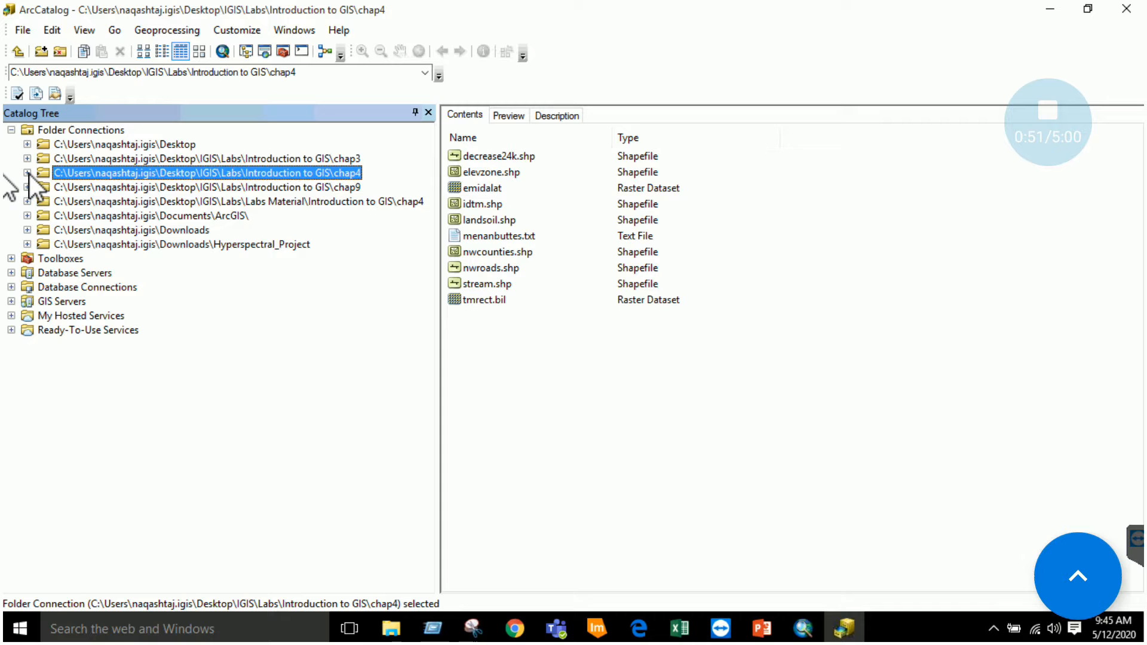
click(27, 173)
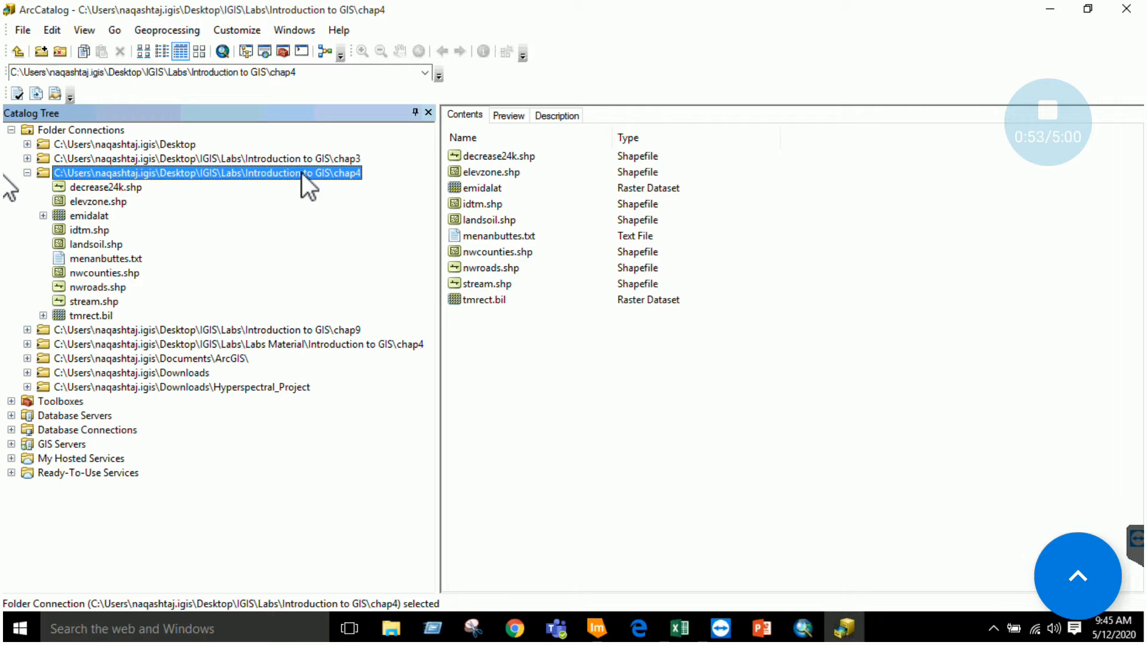
Create a personal geodatabase in the Introduction to GIS\chap4 folder and name it Task1.
right_click(209, 175)
mouse_move(296, 282)
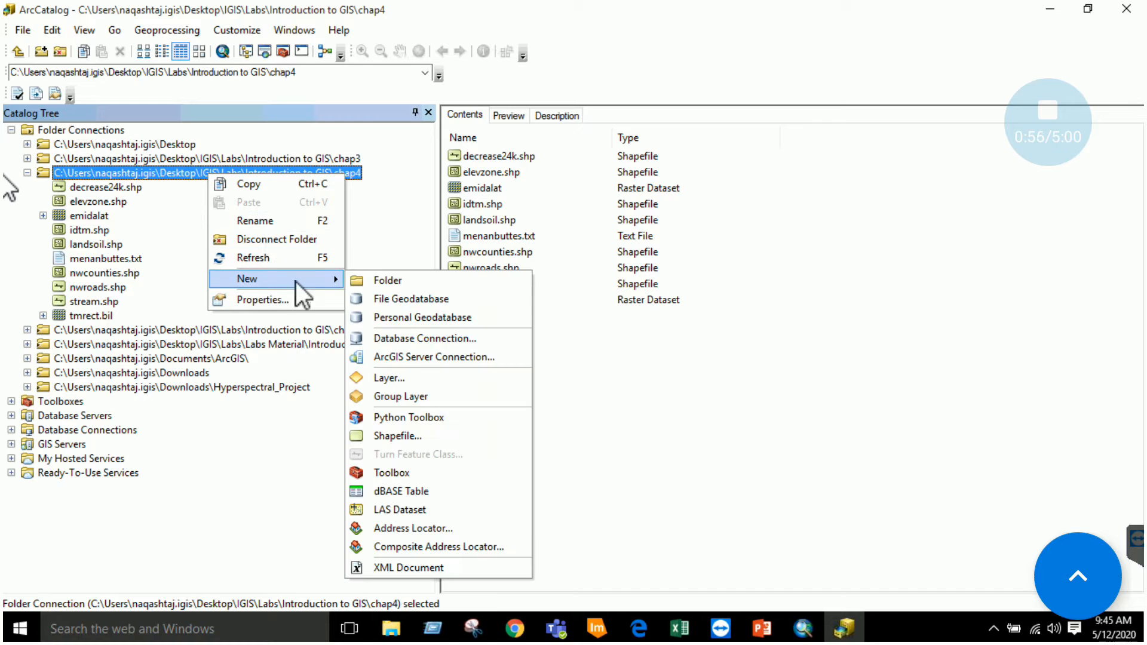
click(440, 317)
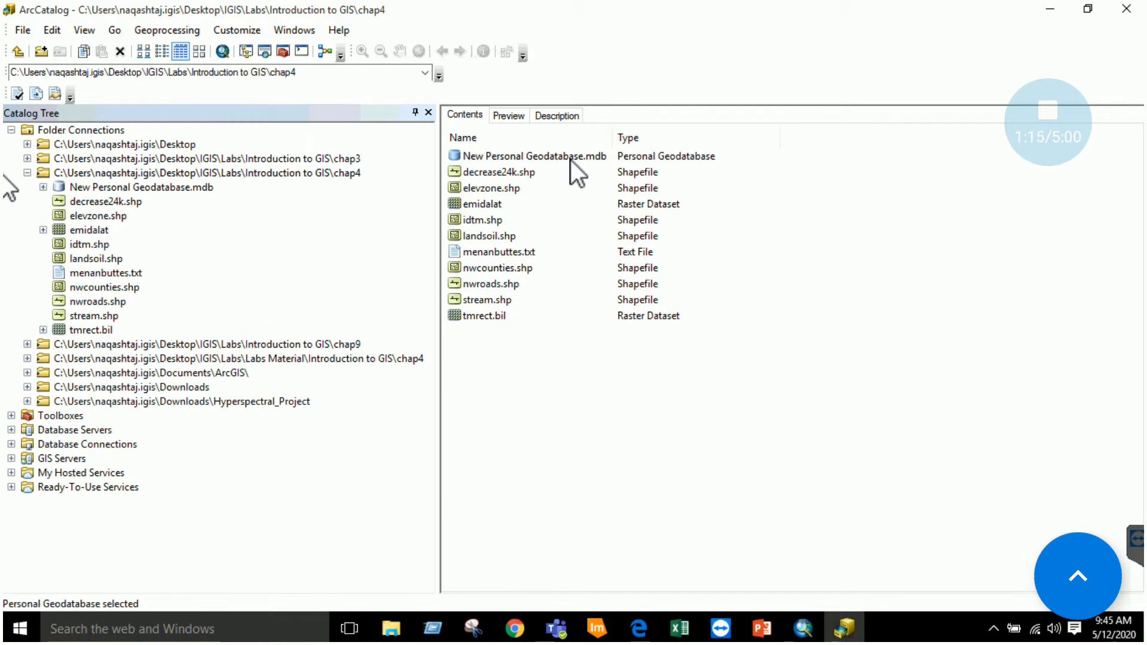
right_click(569, 159)
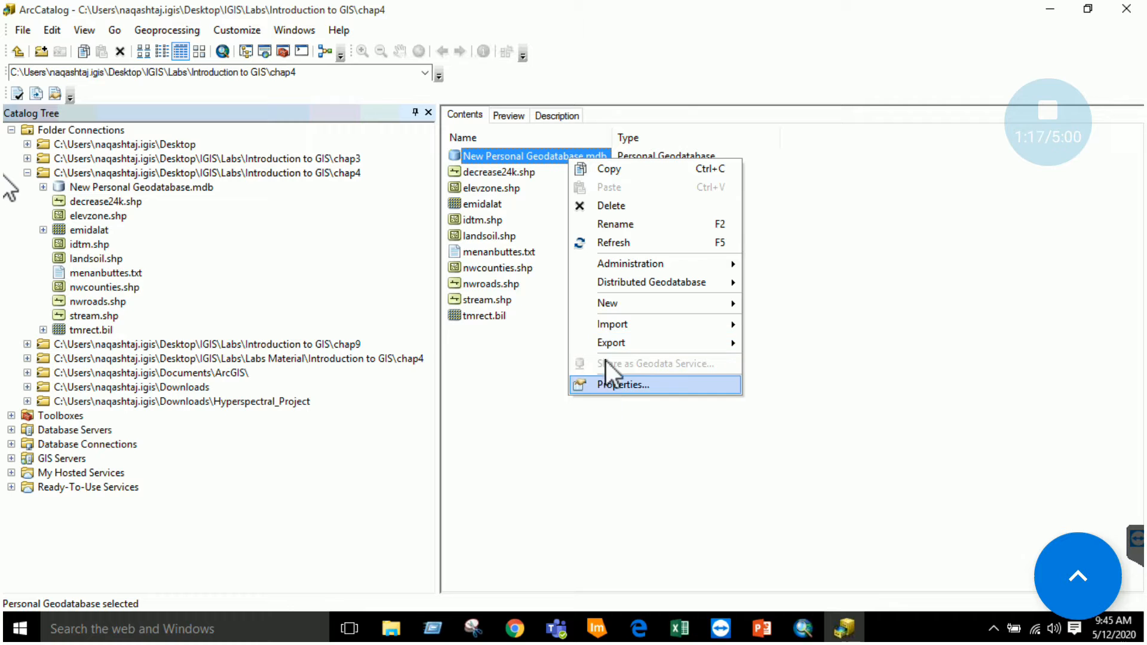
click(619, 226)
drag(584, 156, 466, 156)
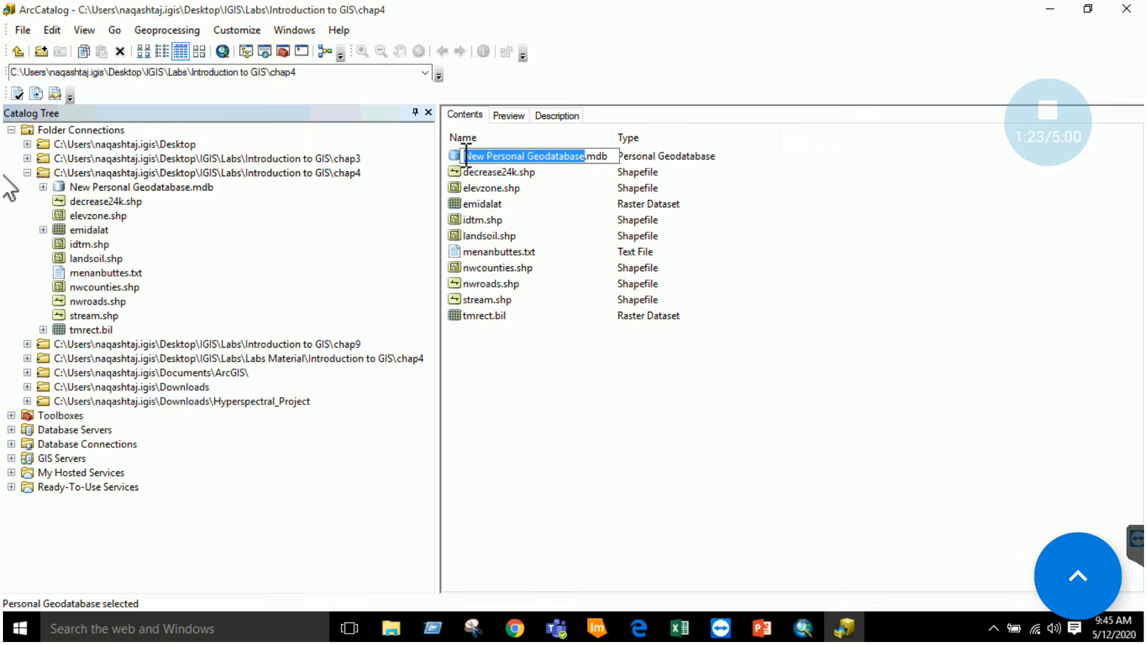
text(Task-1)
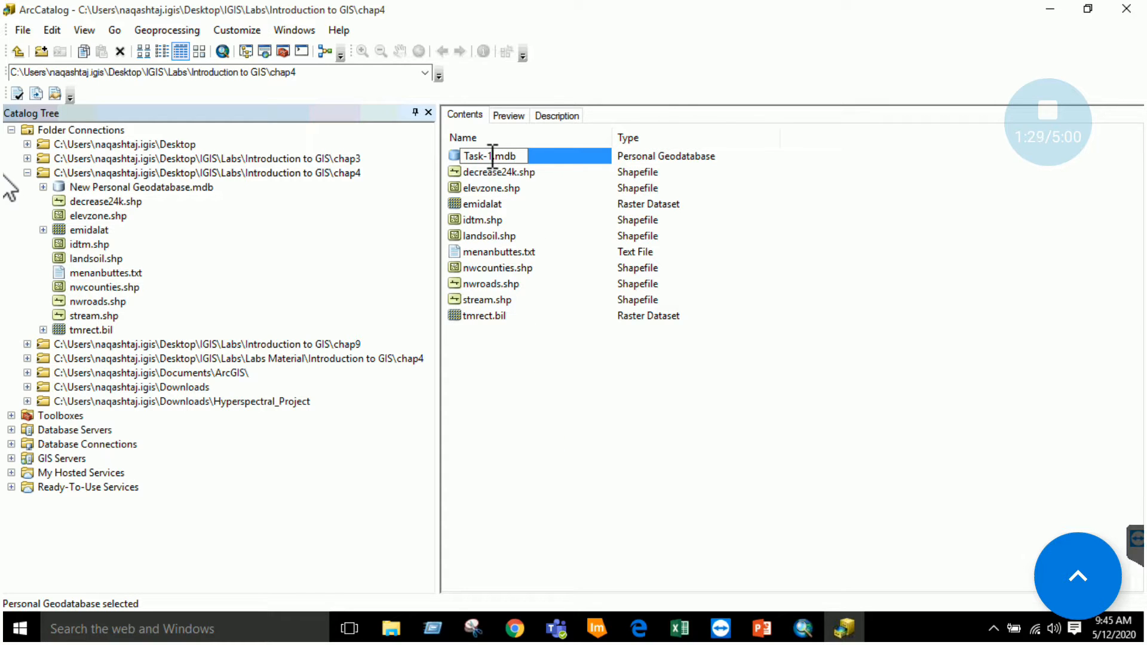
key(Return)
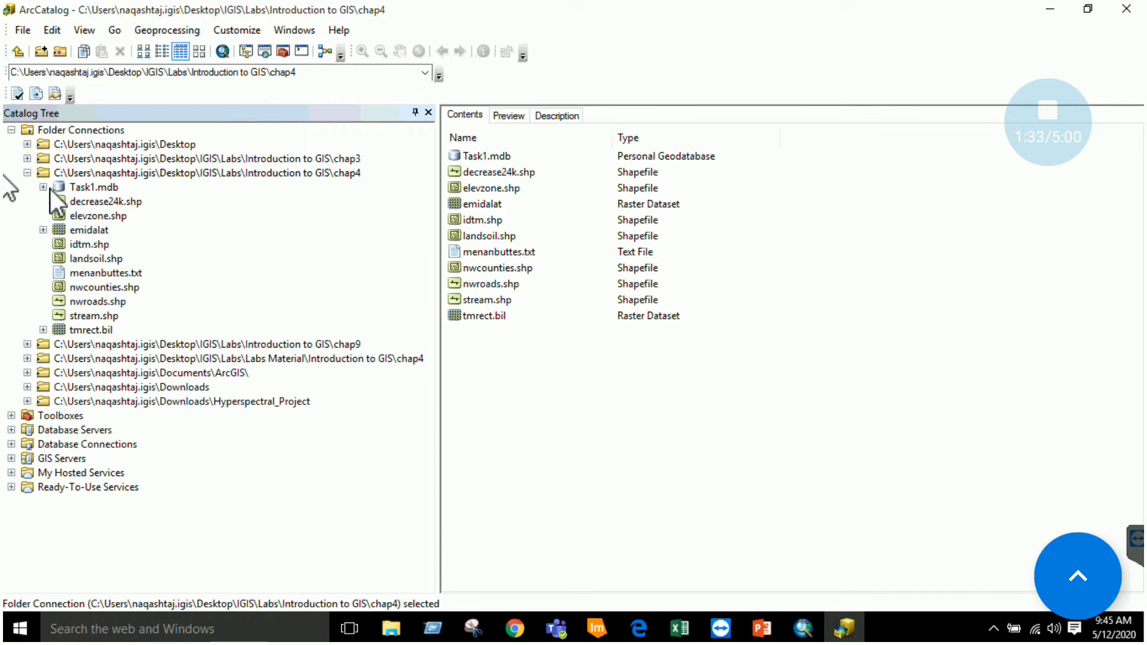
Start a new feature dataset in Task1.mdb and name it Task1Featuredataset.
right_click(92, 191)
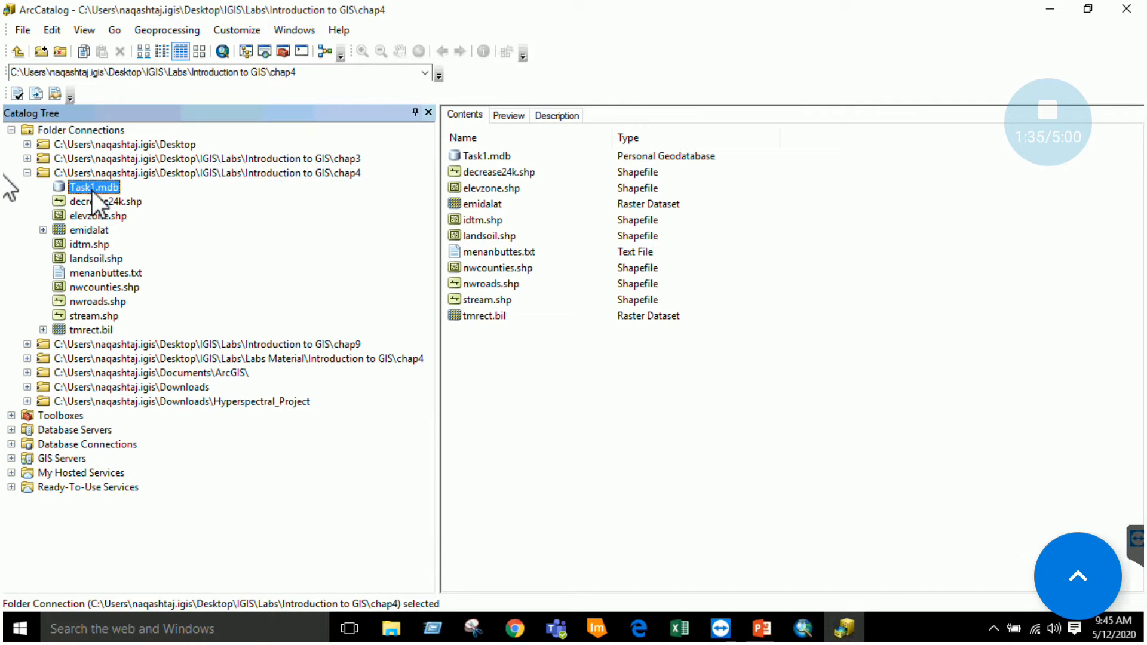
mouse_move(149, 339)
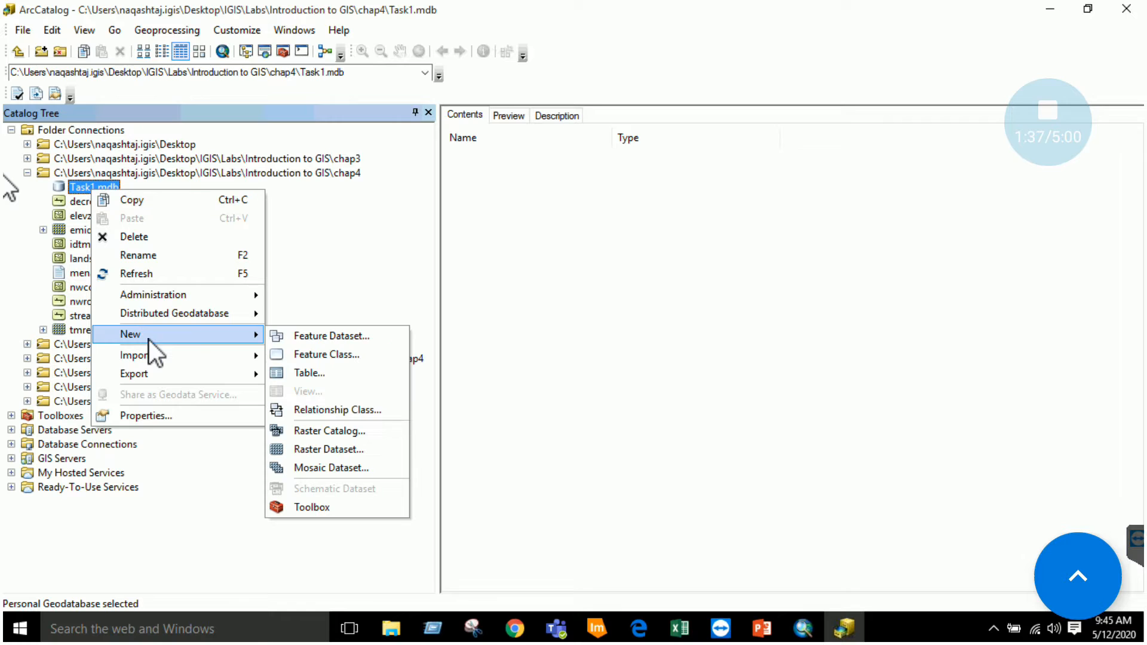
click(313, 337)
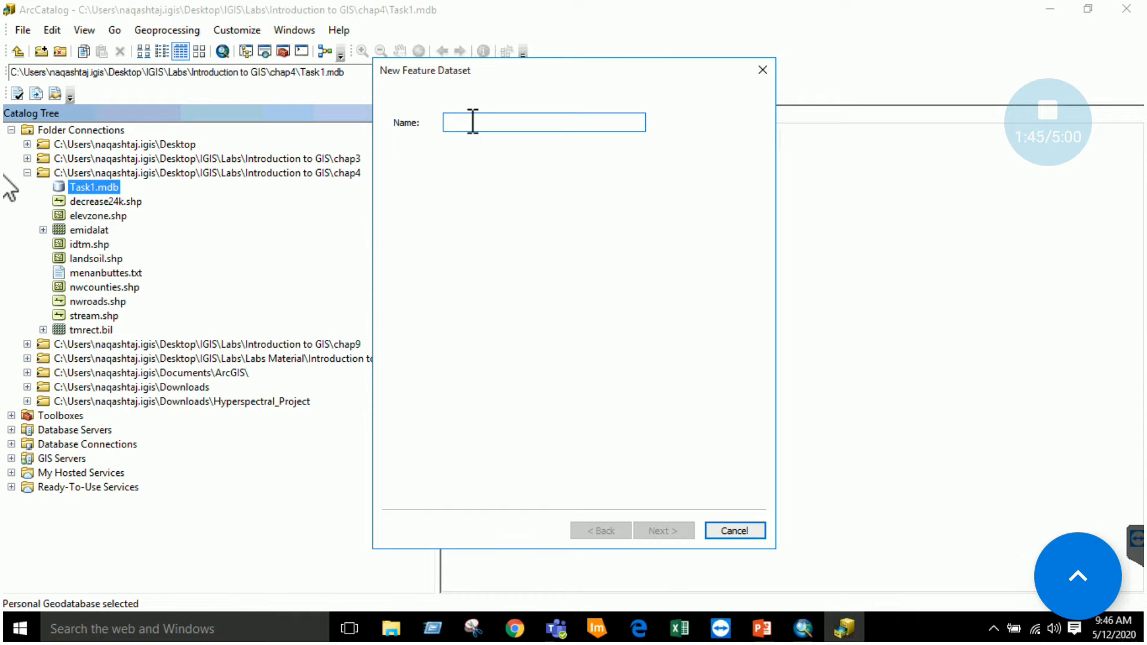
text(Task)
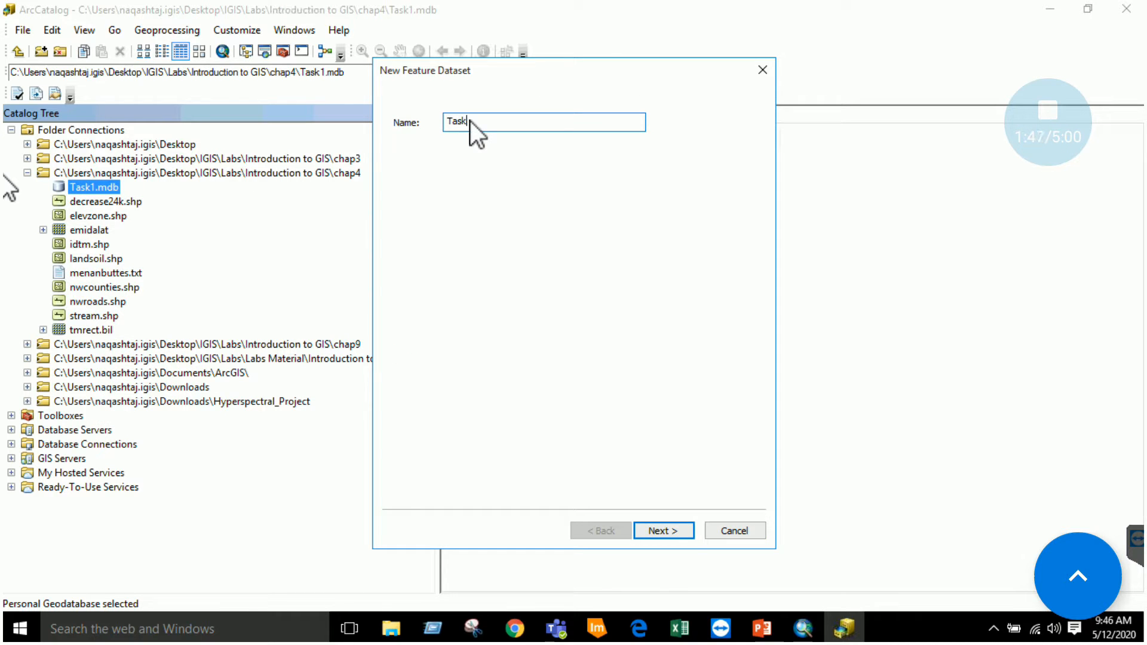
text(1Featuredataset)
click(658, 532)
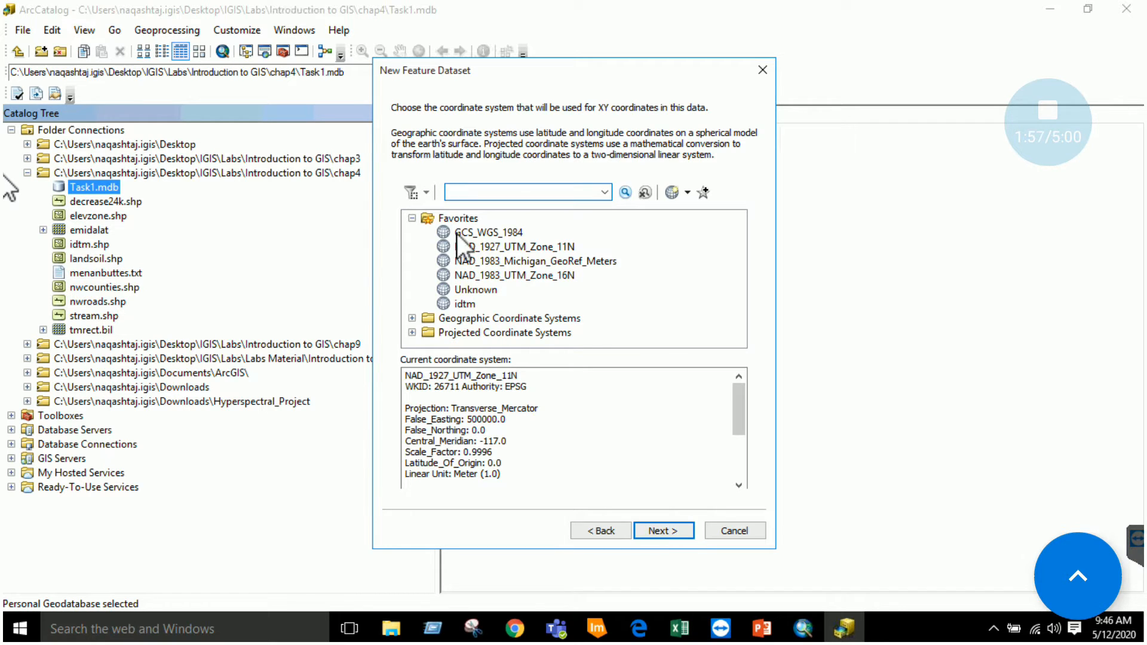
Import the dataset's XY coordinate system from stream.shp and finish creating it without a vertical coordinate system, keeping the remaining defaults.
click(689, 194)
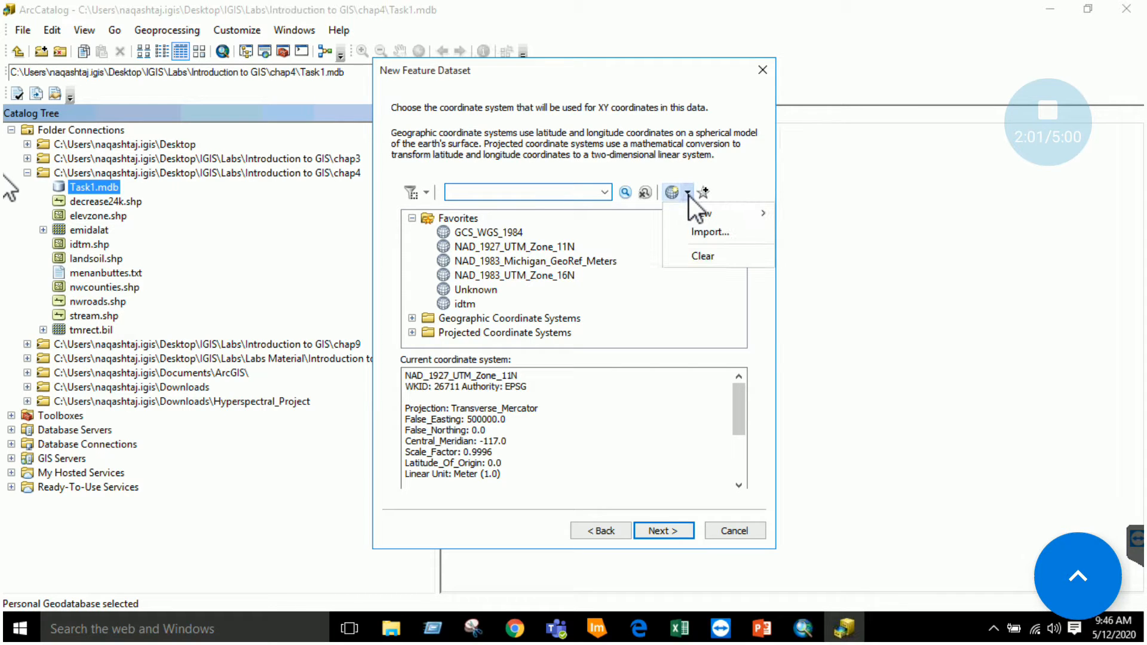
click(720, 232)
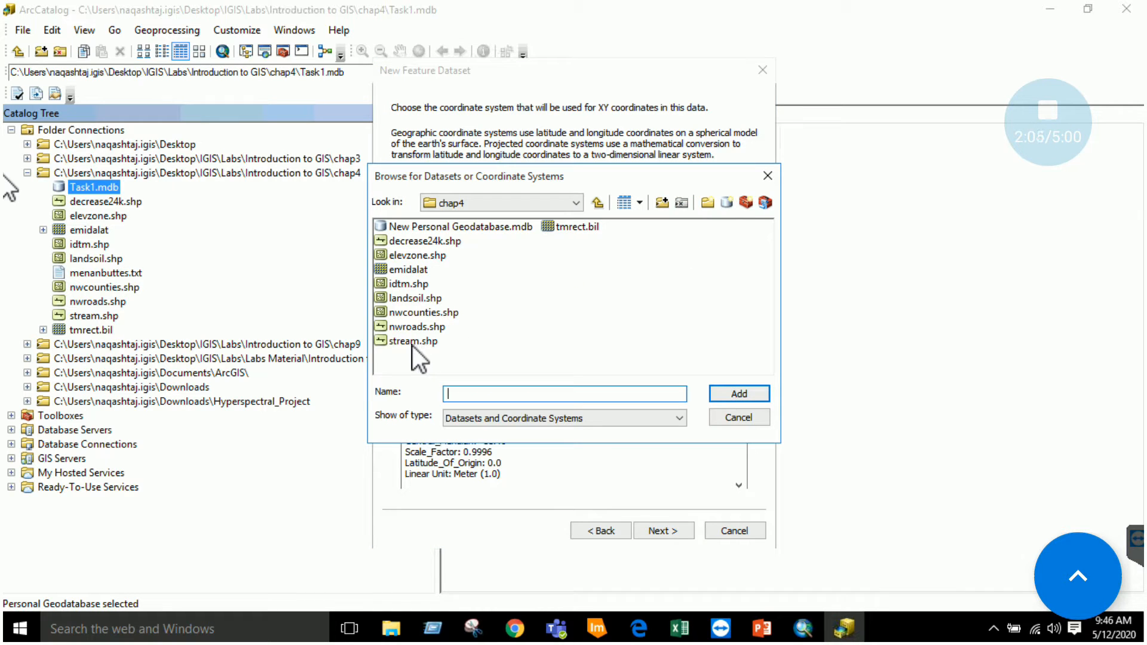
click(412, 343)
click(738, 393)
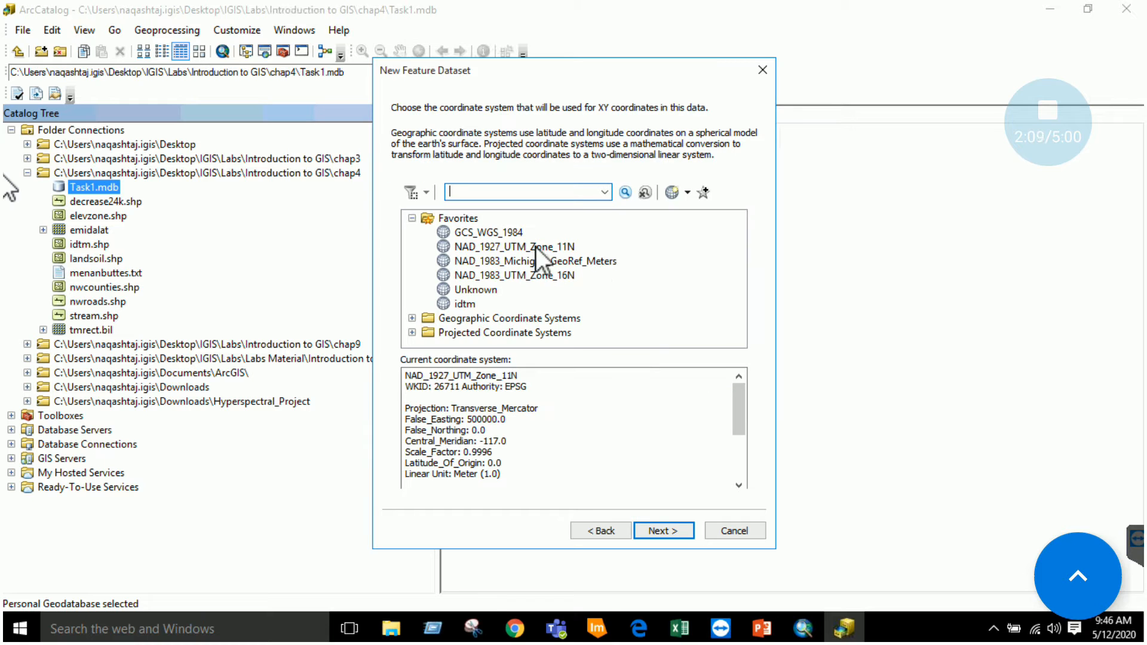
click(662, 531)
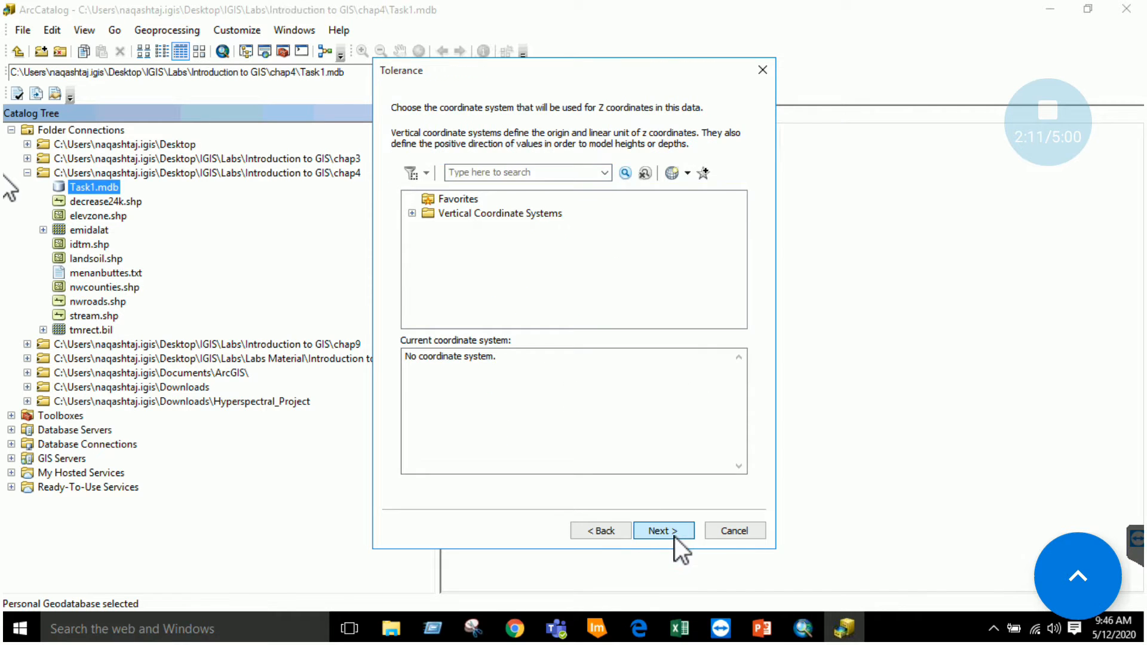
click(665, 532)
click(662, 532)
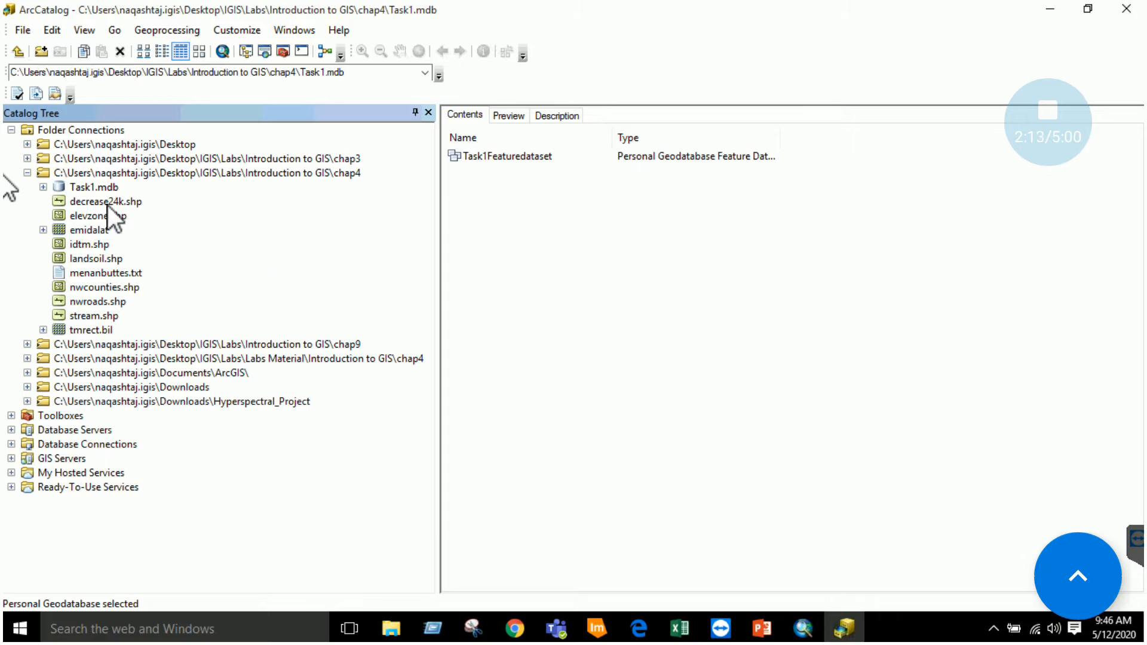
Expand Task1.mdb and open the import of multiple feature classes for Task1Featuredataset.
click(42, 188)
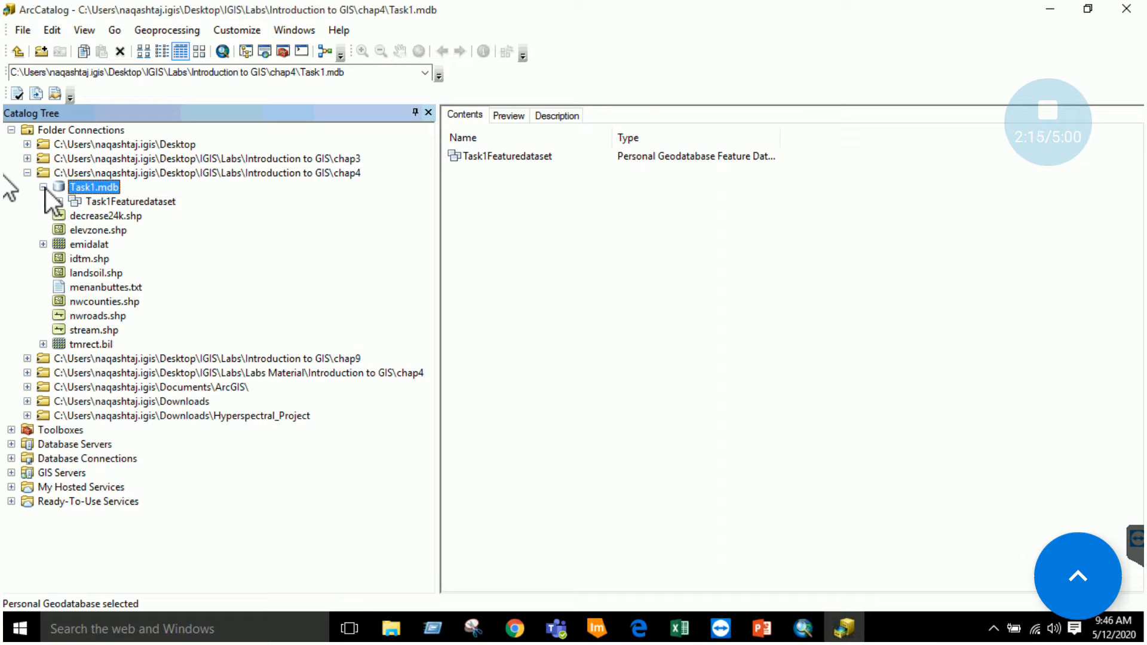
click(121, 203)
right_click(120, 201)
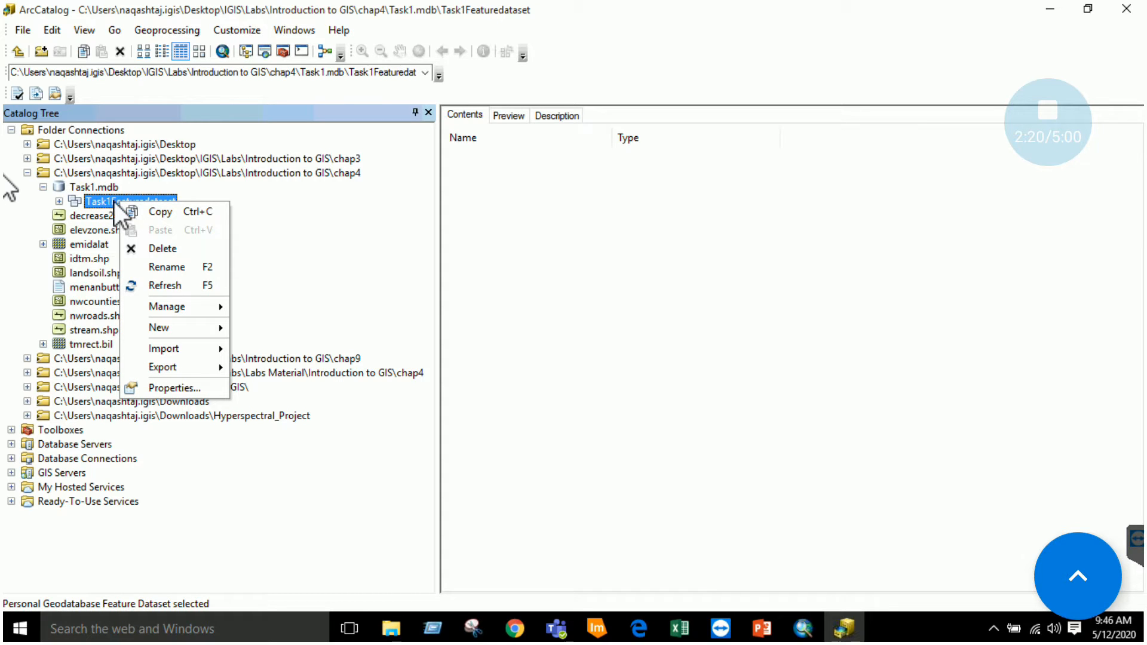
right_click(114, 202)
mouse_move(161, 327)
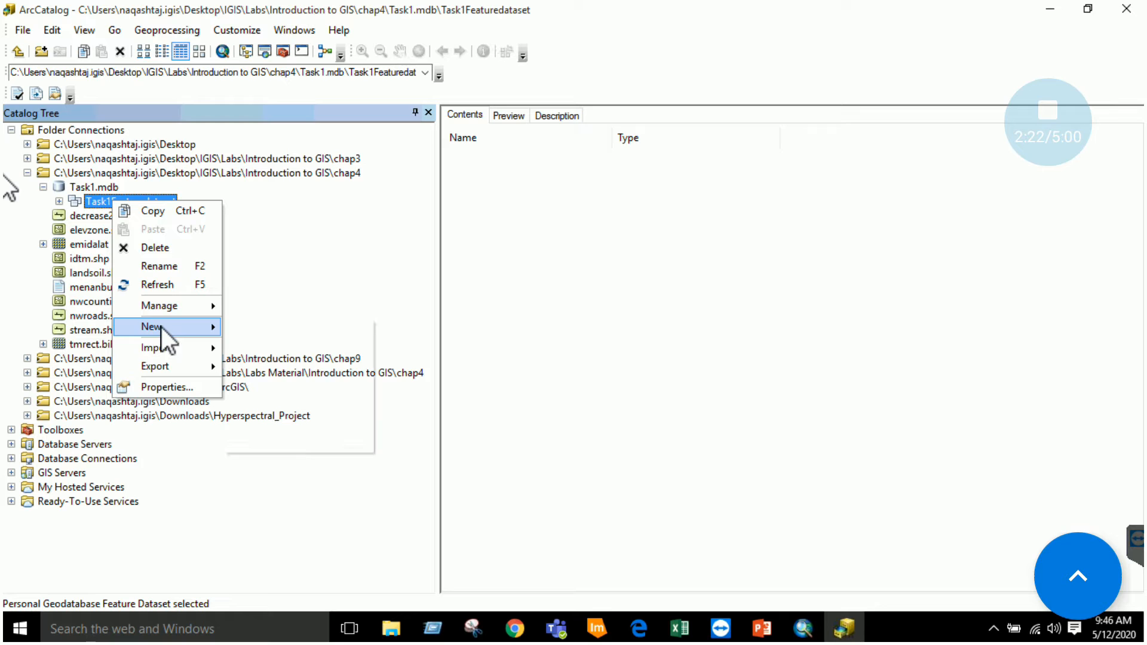
mouse_move(170, 349)
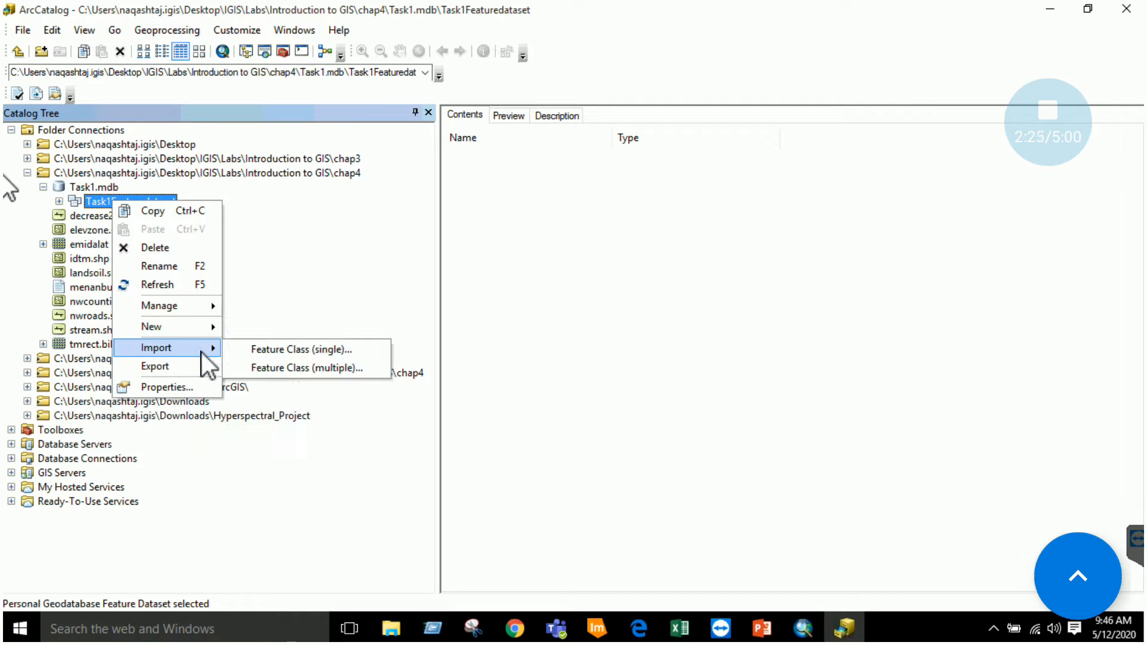
click(332, 368)
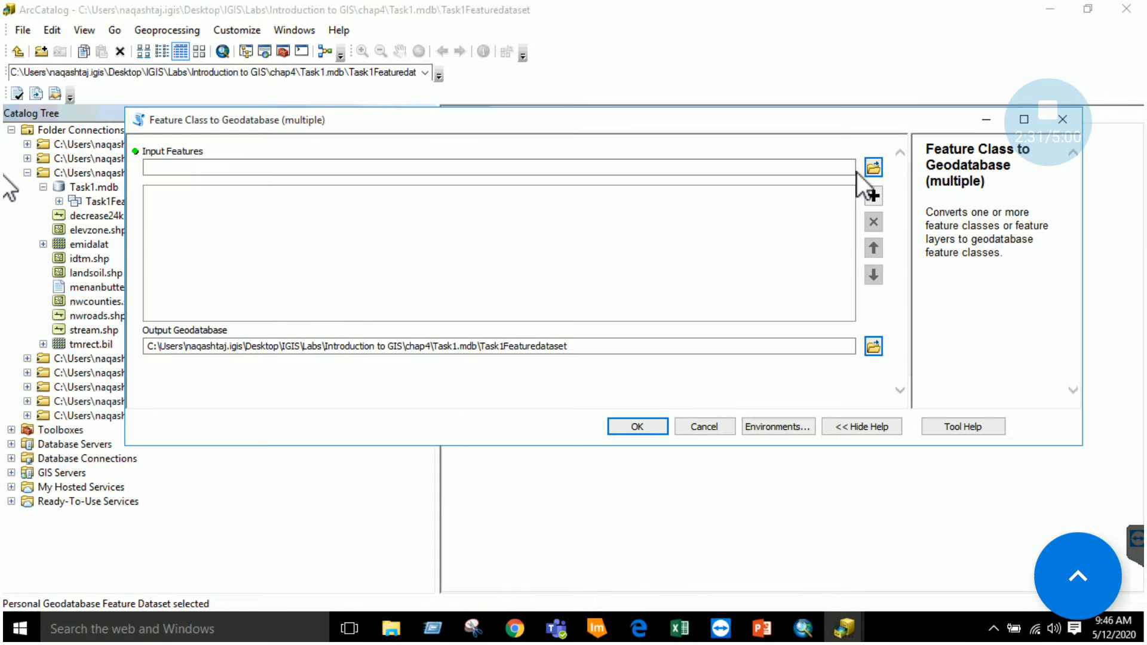
Choose stream.shp and elevzone.shp from the chap4 folder as input features and import them into Task1Featuredataset.
click(873, 167)
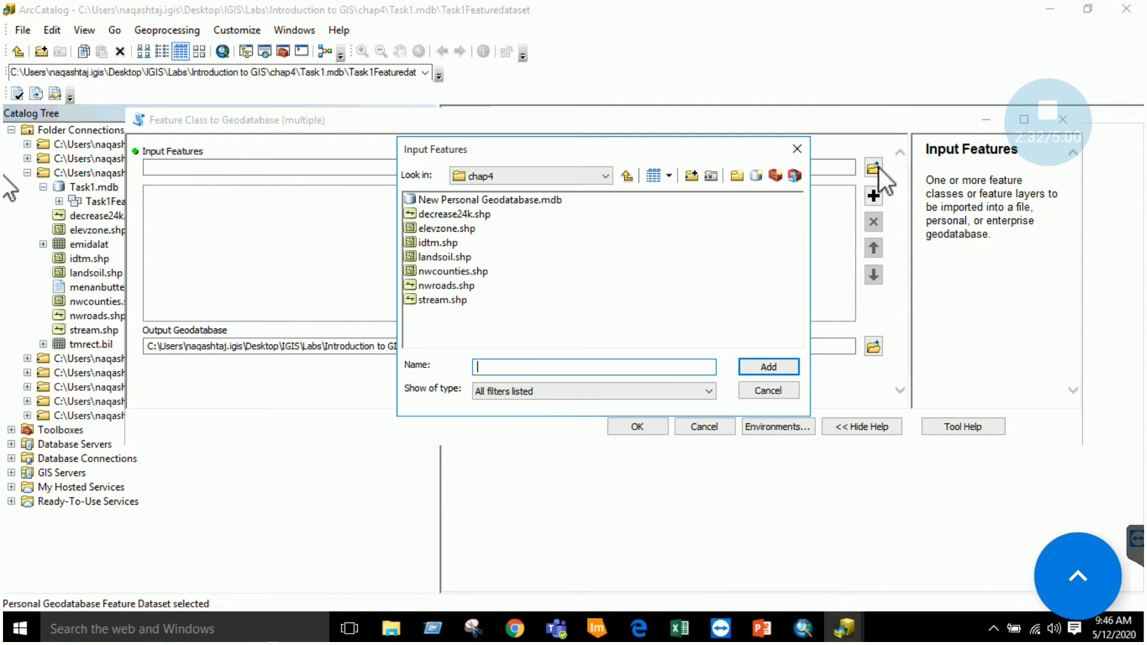
click(443, 300)
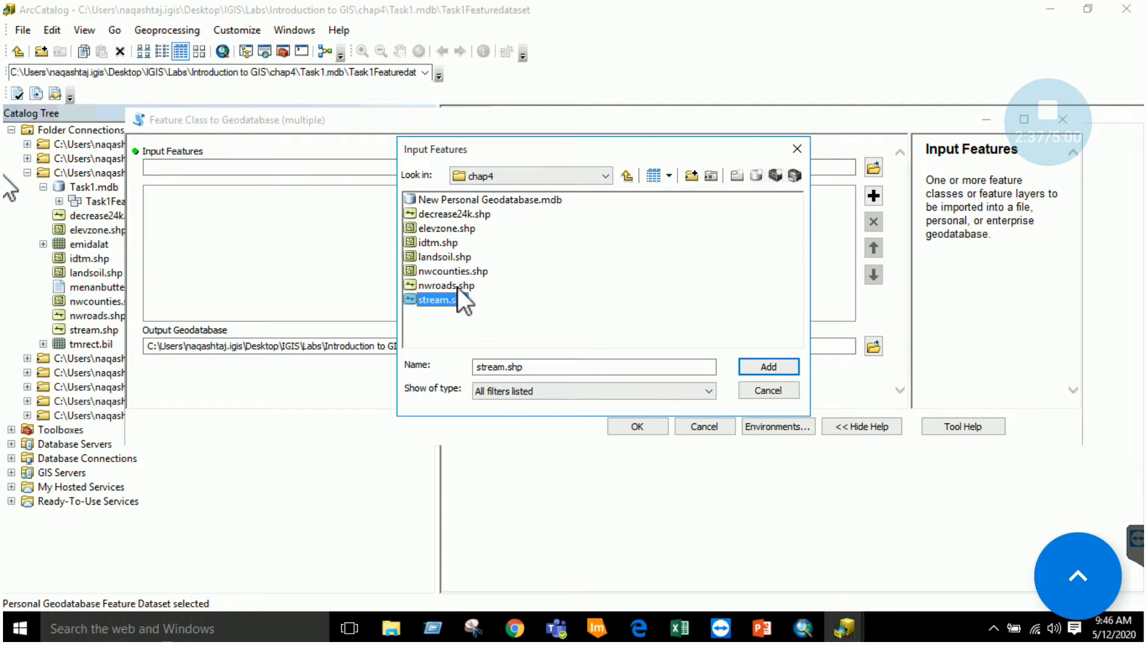
click(627, 176)
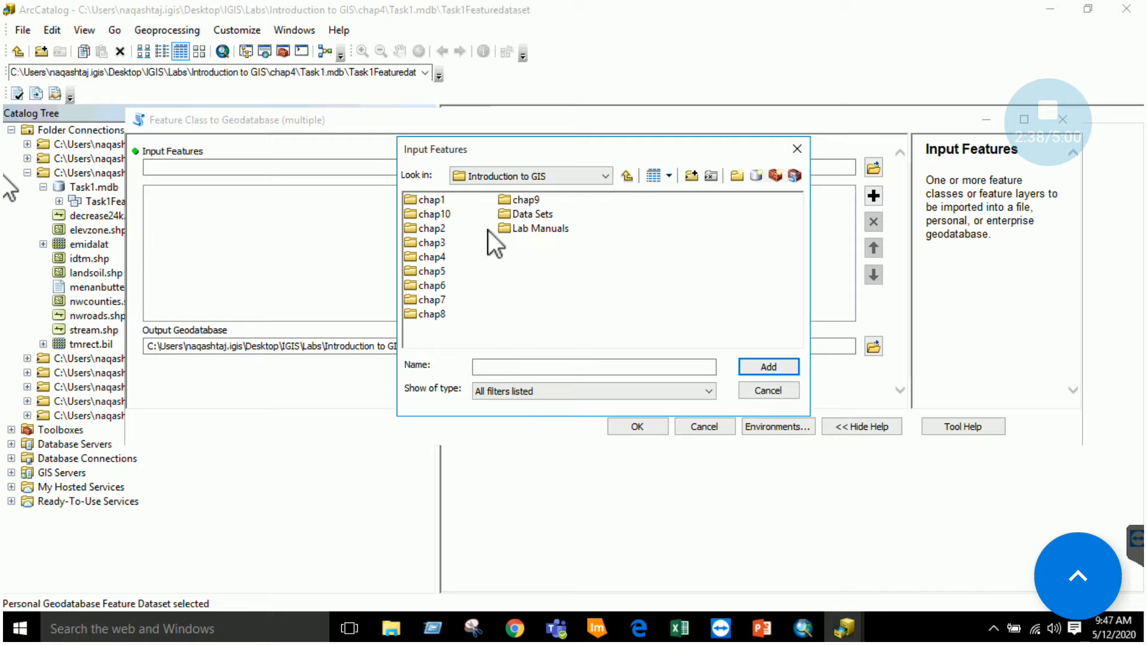
double_click(437, 256)
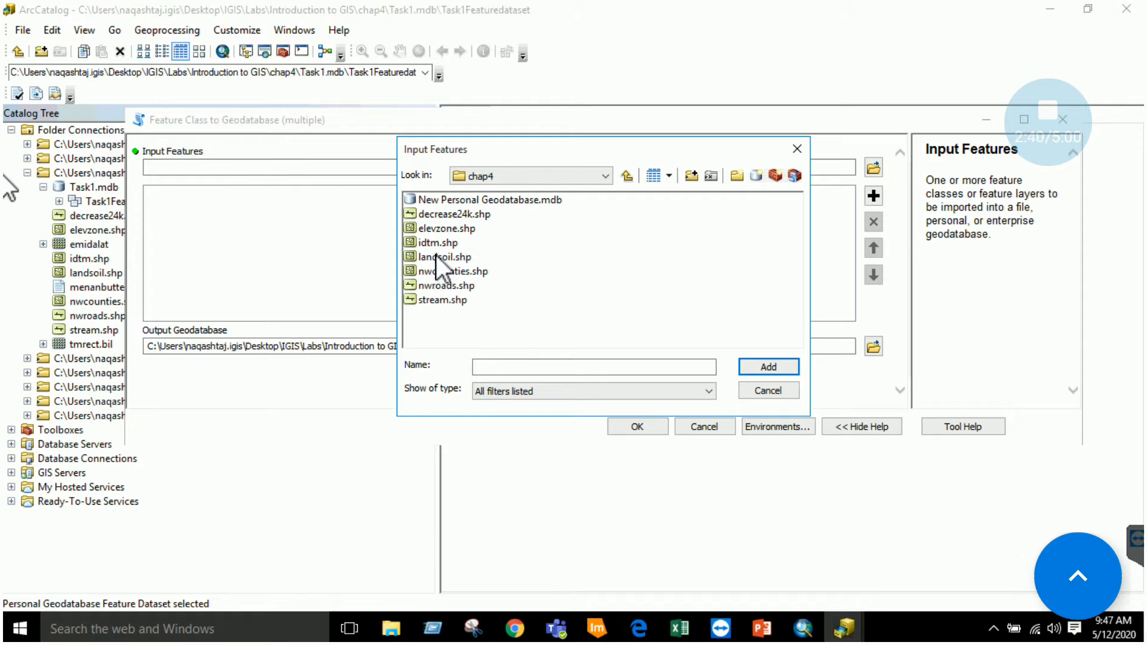
click(437, 301)
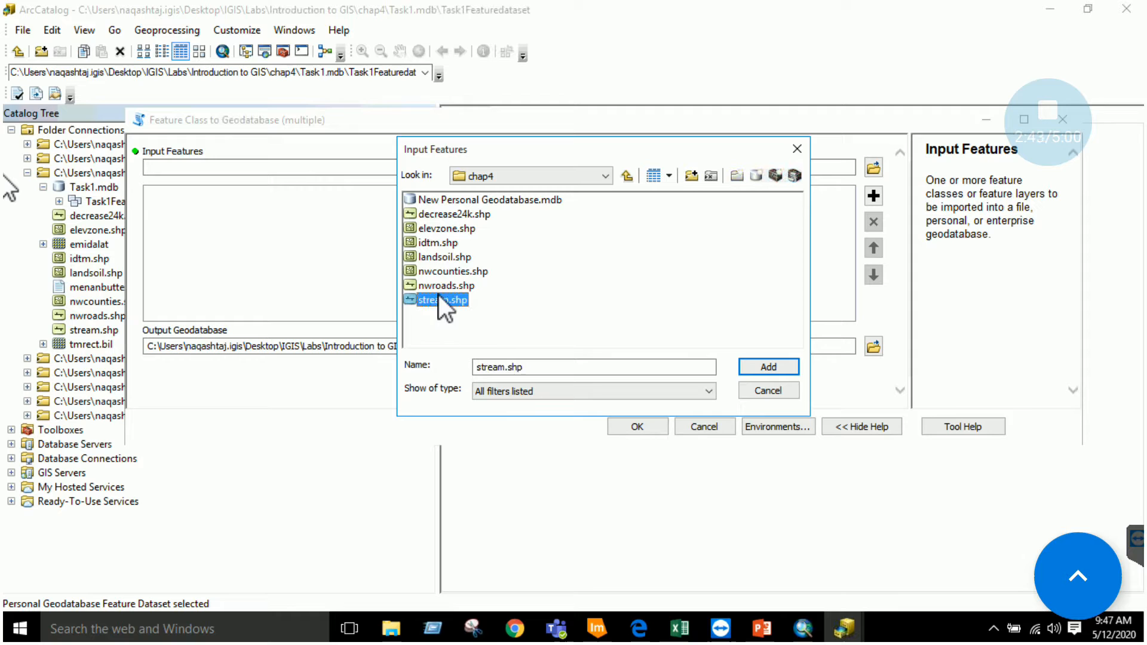
ctrl+click(446, 232)
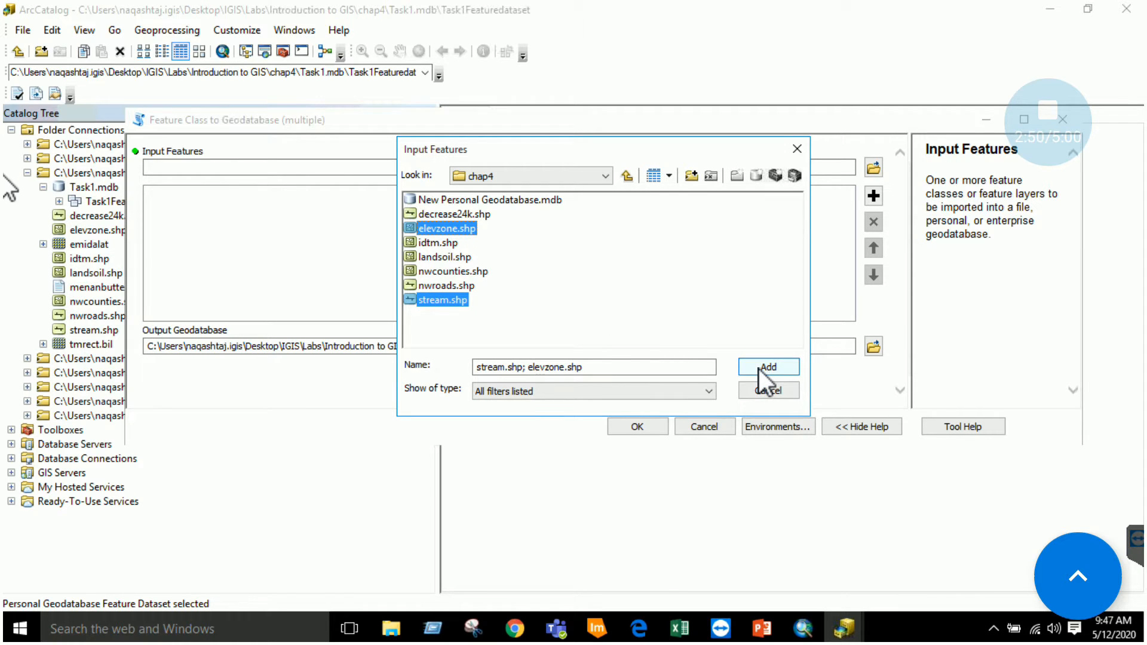
click(759, 370)
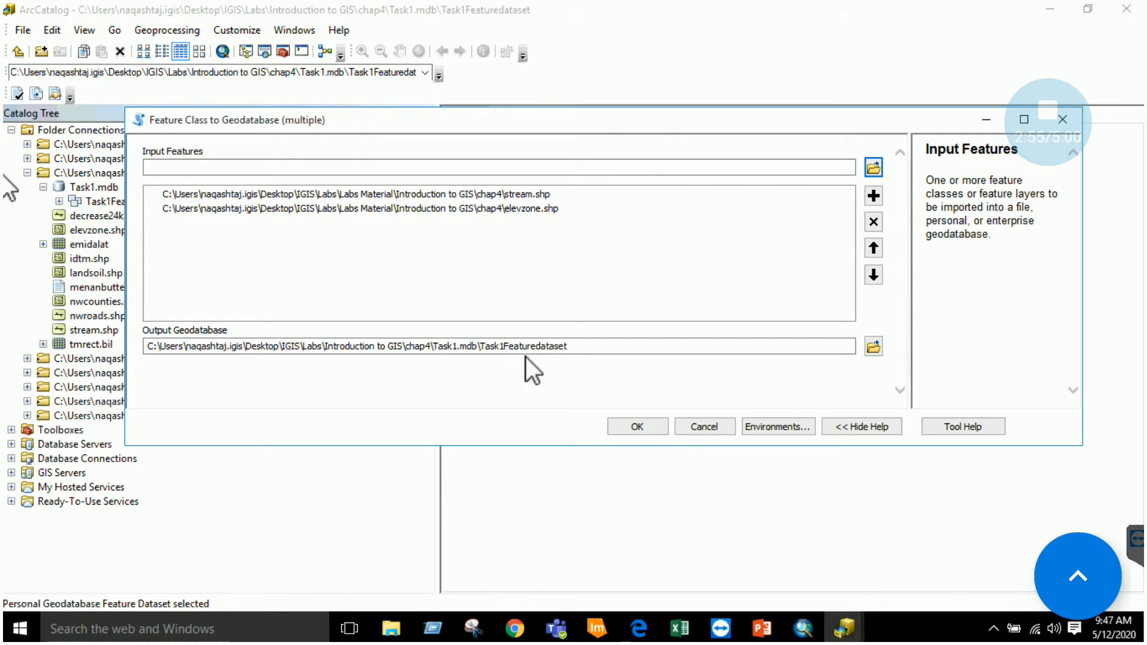
click(634, 426)
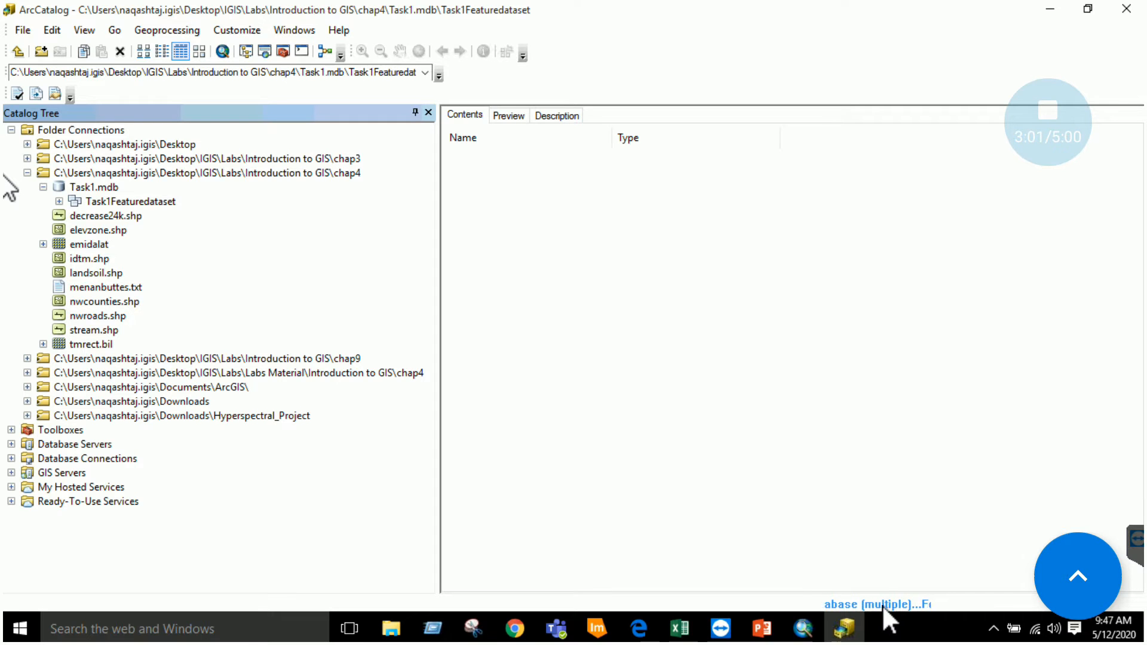
Expand Task1Featuredataset and examine the imported elevzone and stream feature classes and the dataset's contents.
click(59, 201)
click(117, 216)
click(120, 230)
click(120, 217)
click(122, 230)
click(124, 216)
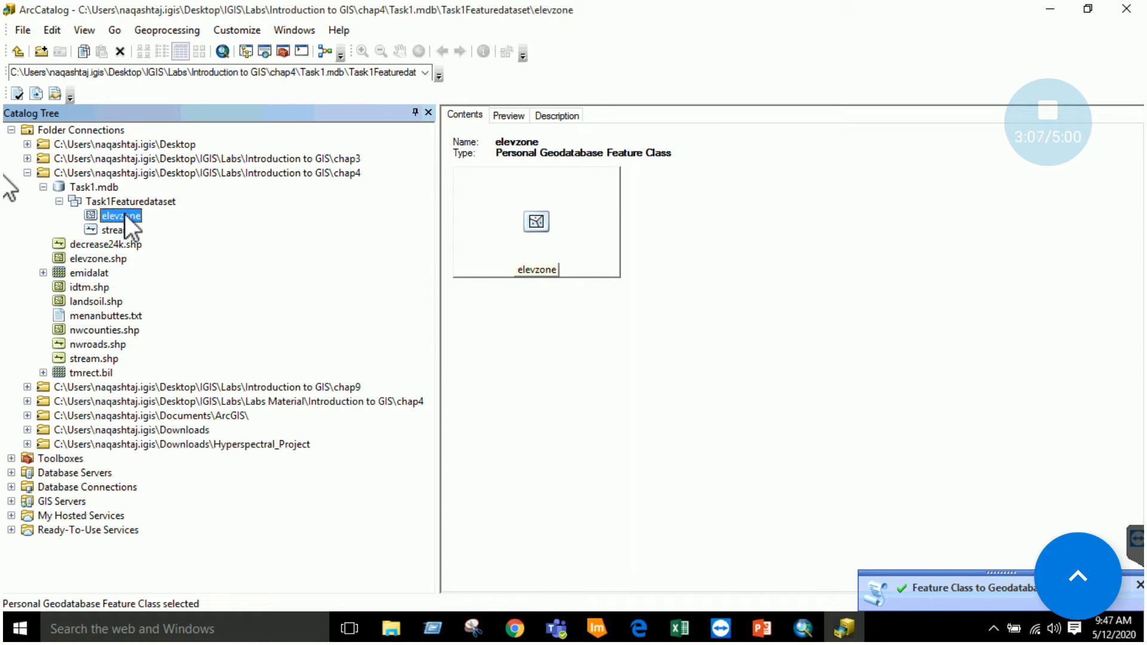
click(139, 203)
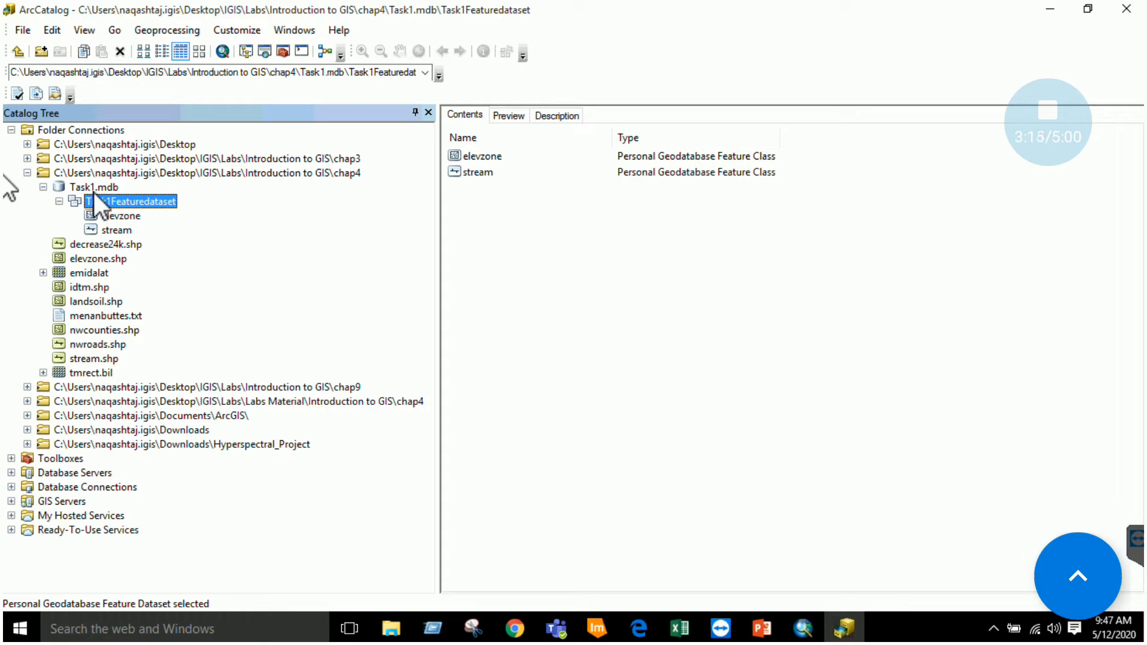
Review the Task1.mdb hierarchy by examining Task1Featuredataset and its elevzone and stream feature classes.
click(92, 187)
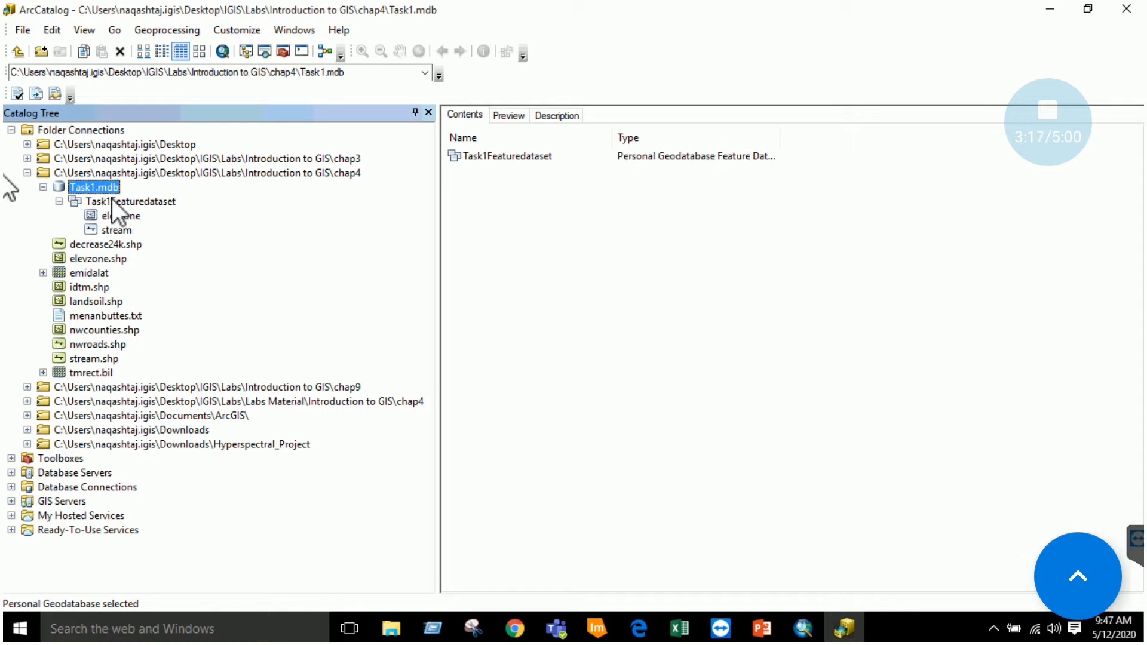
click(116, 201)
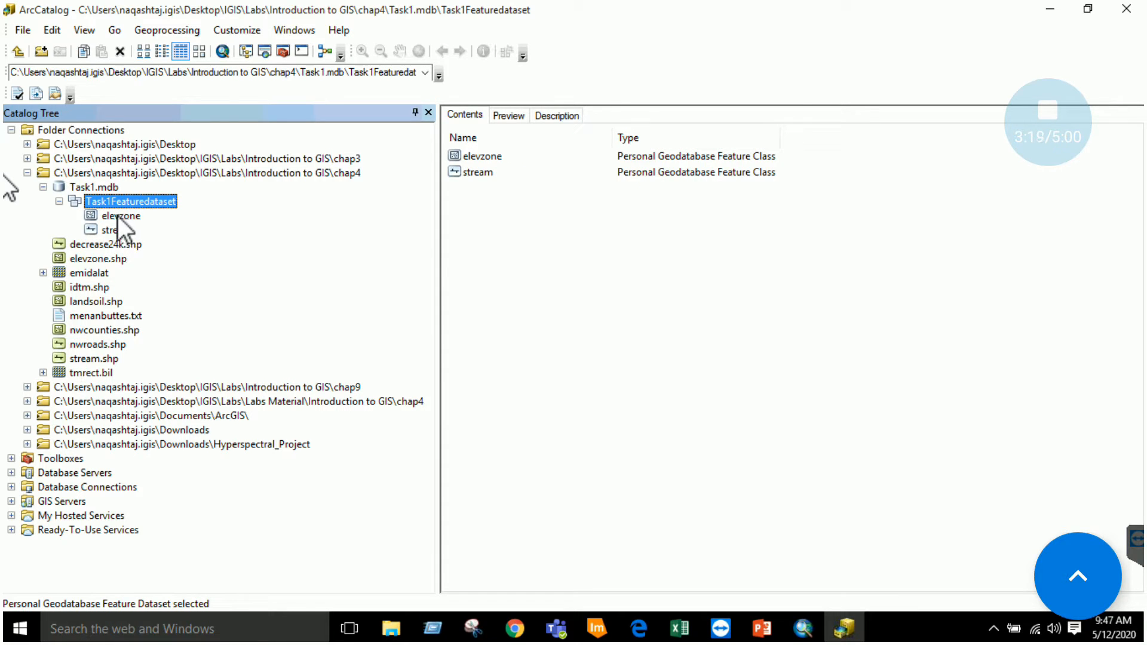
click(116, 217)
click(119, 229)
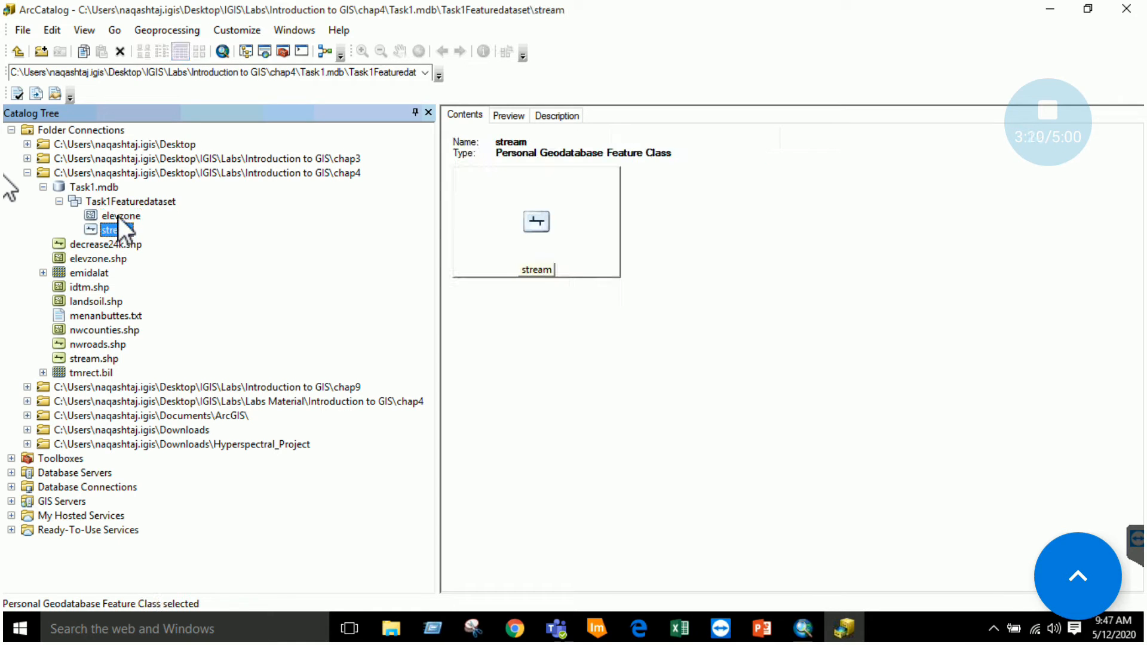
click(116, 218)
click(117, 229)
click(120, 218)
click(121, 230)
click(122, 215)
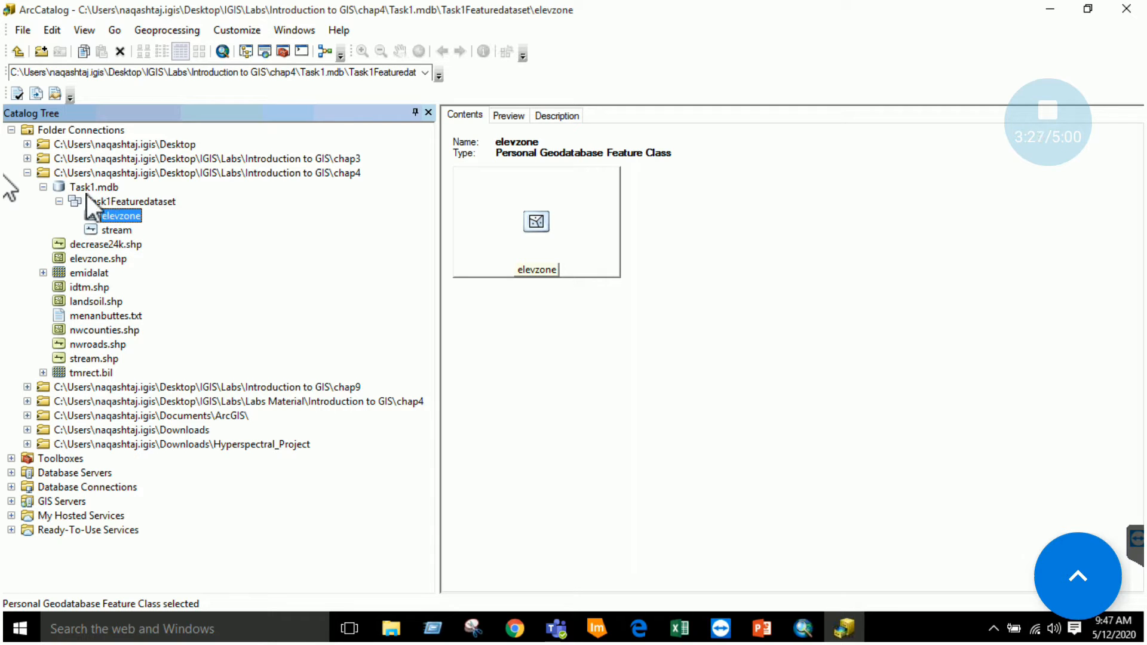
Launch Access 2016 and create a blank desktop database with the default file name.
click(20, 628)
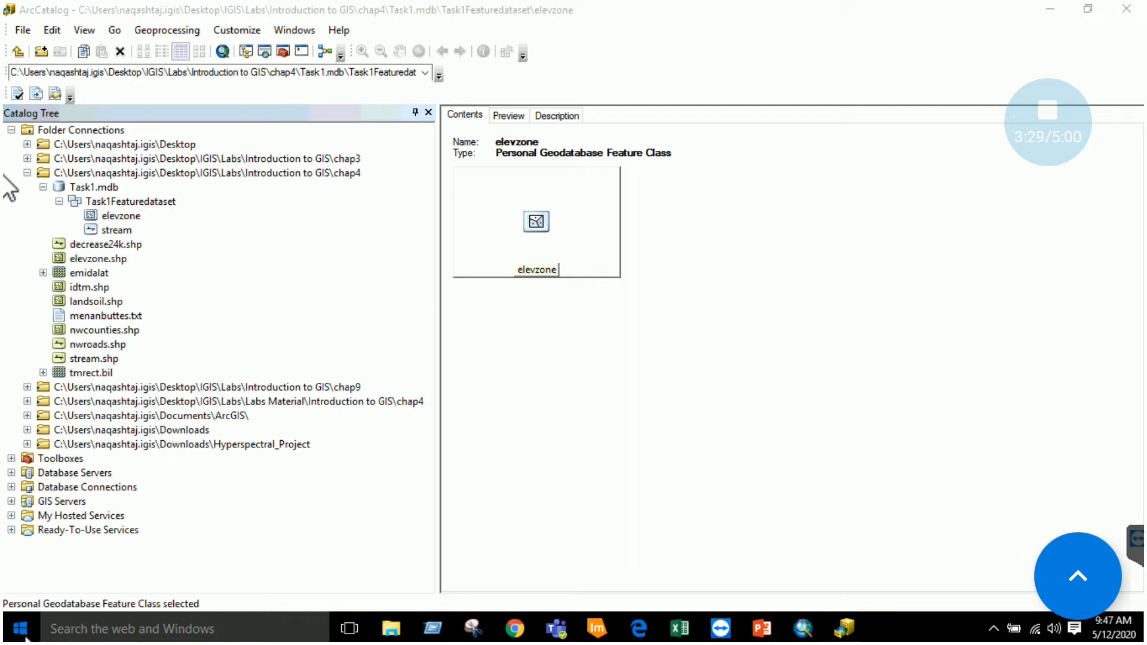
click(34, 594)
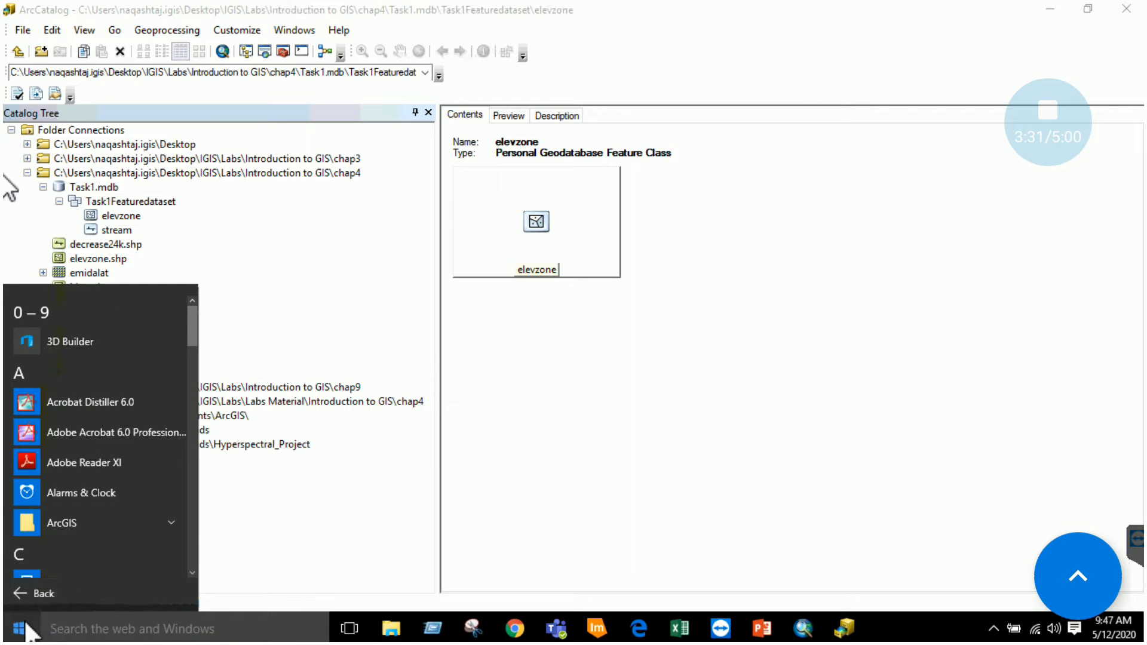
scroll(69, 526, down, 8)
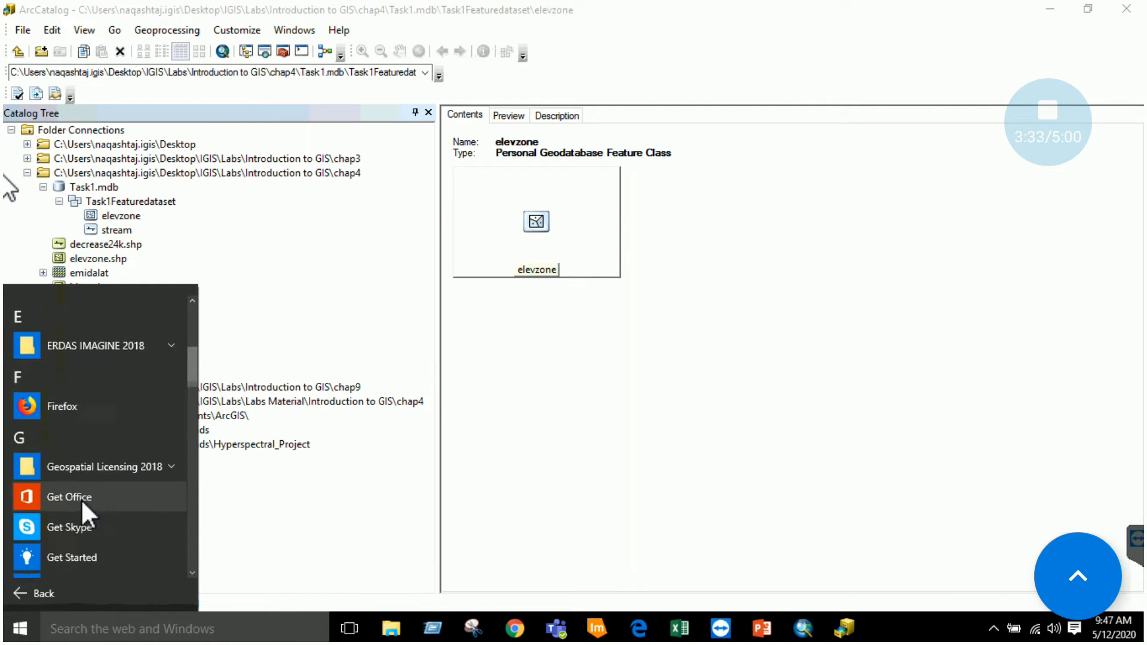
scroll(81, 500, down, 5)
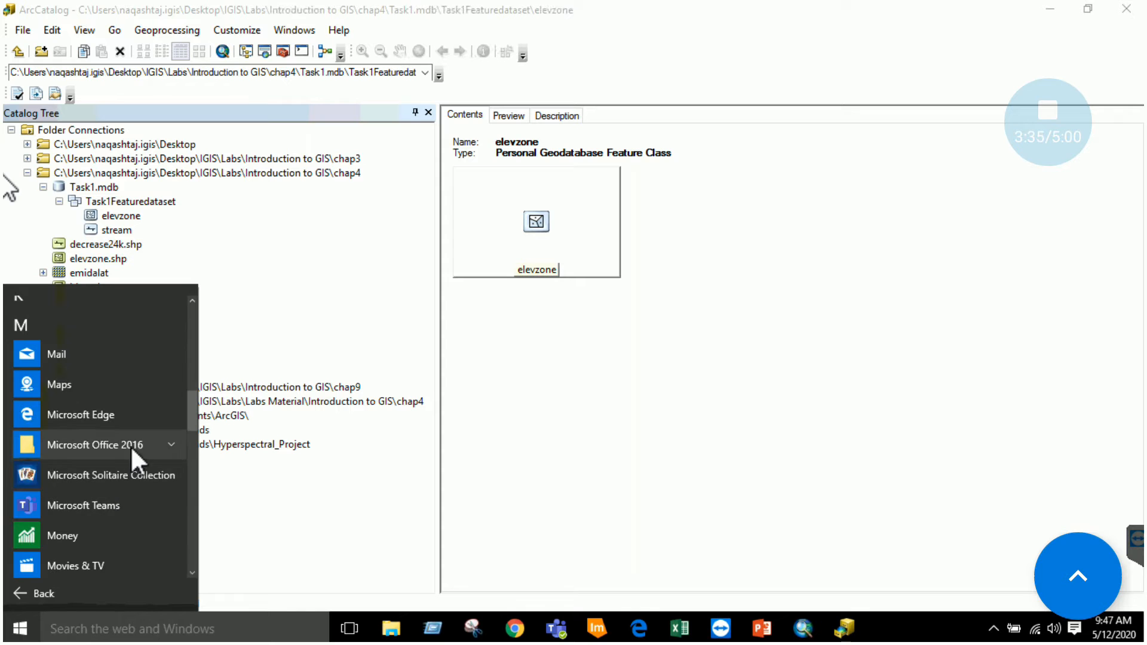
click(123, 445)
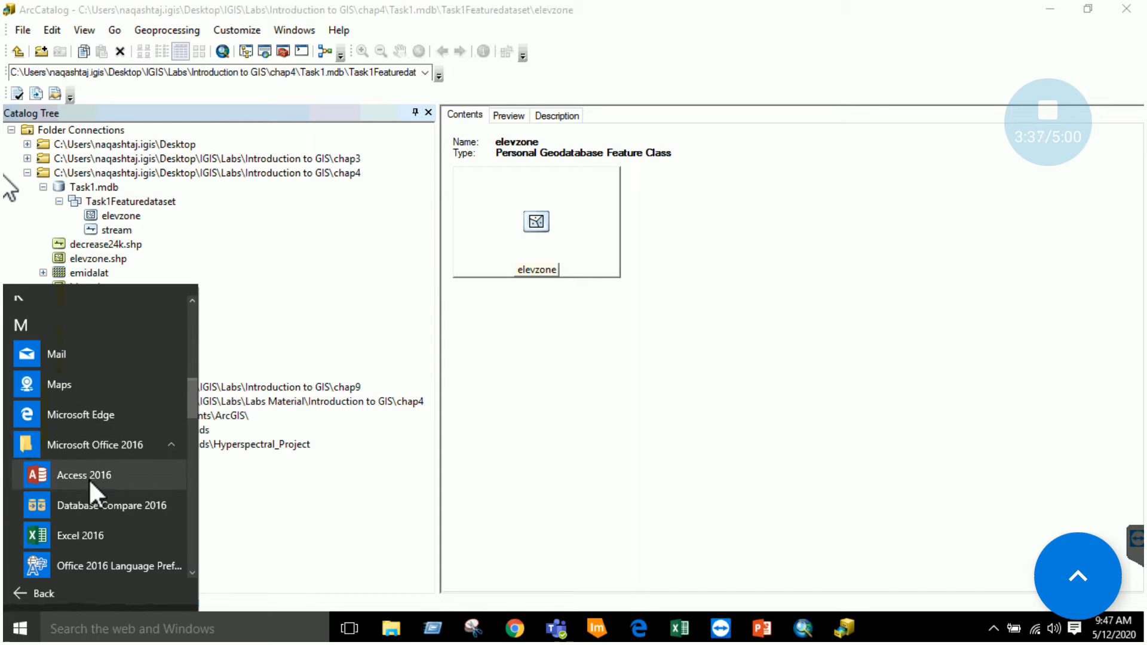
click(763, 630)
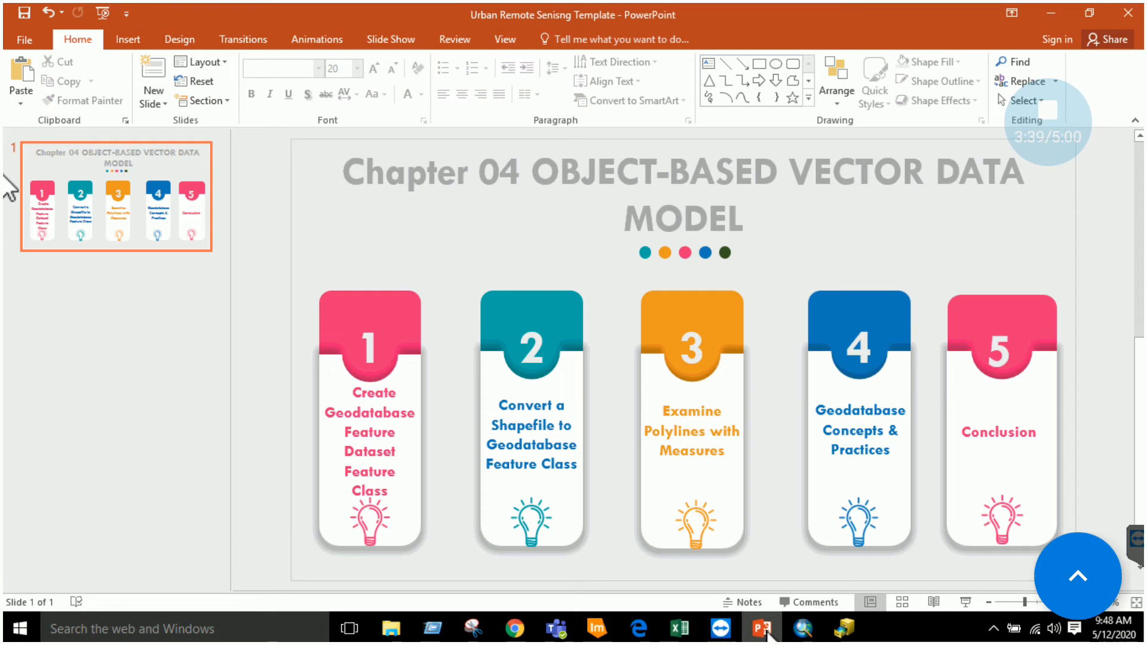
click(19, 629)
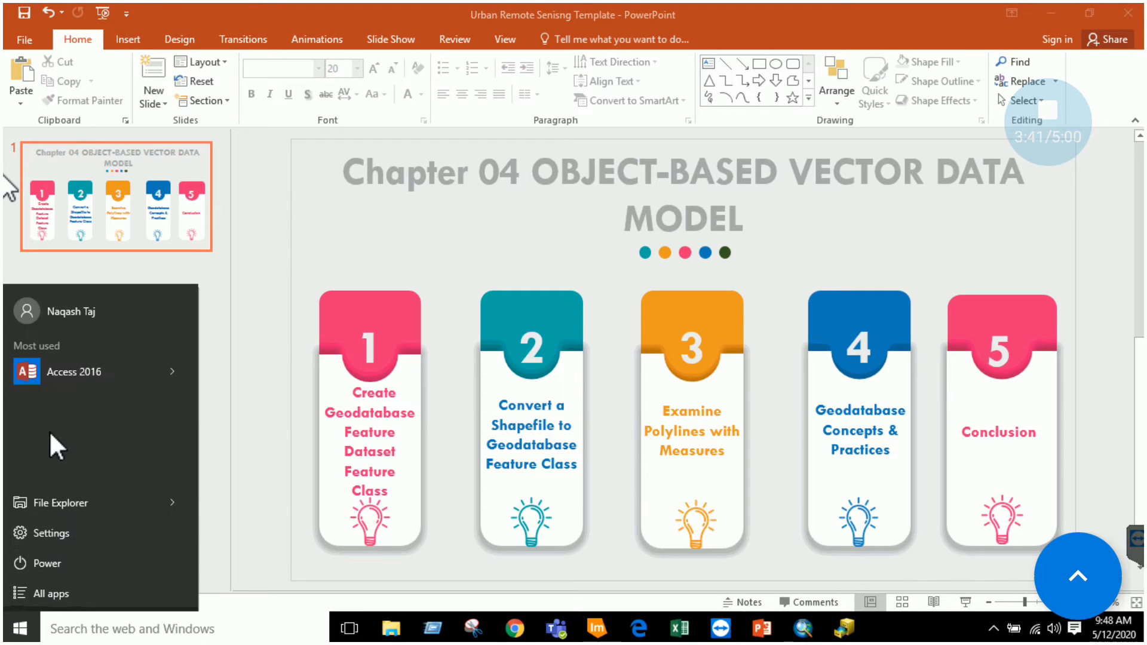
click(55, 378)
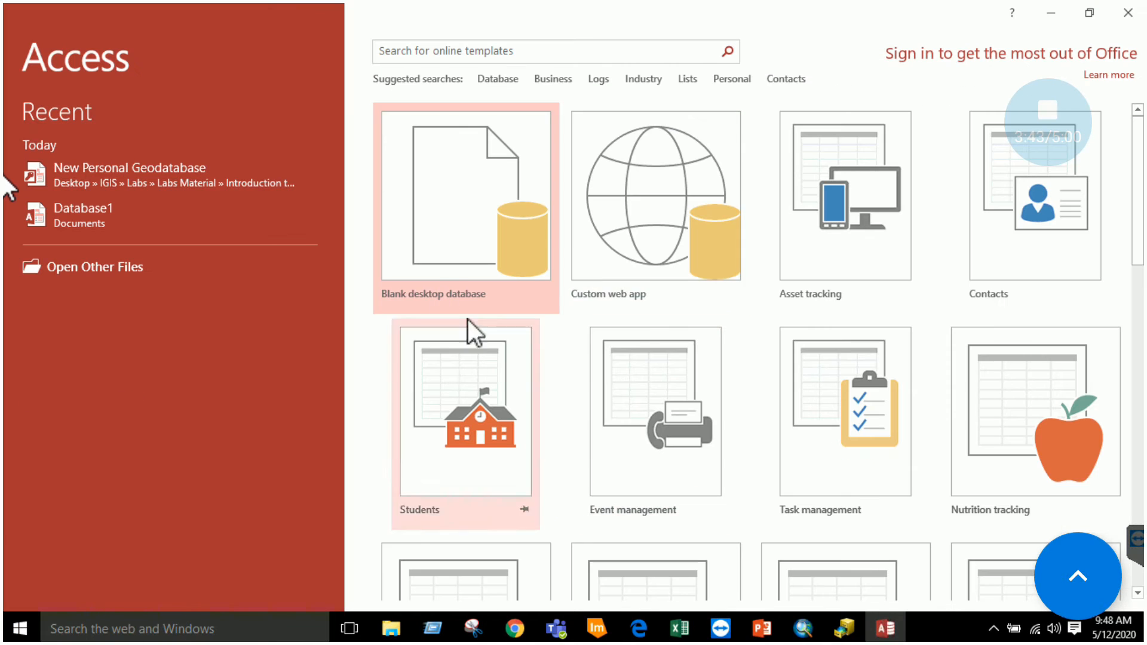
click(464, 203)
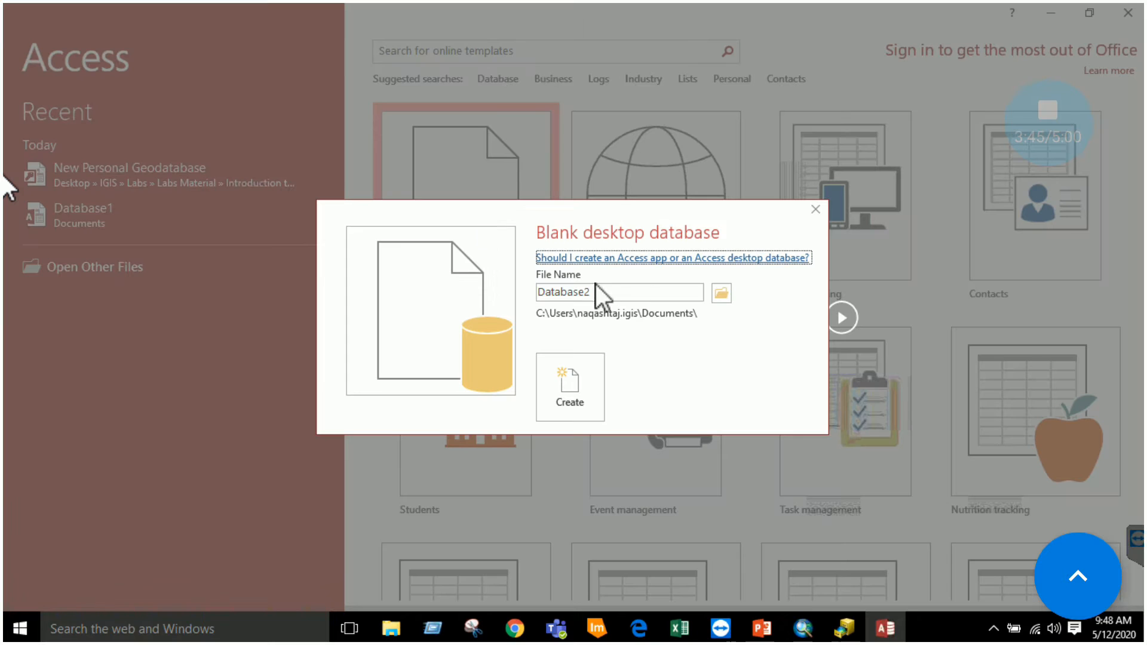
click(573, 389)
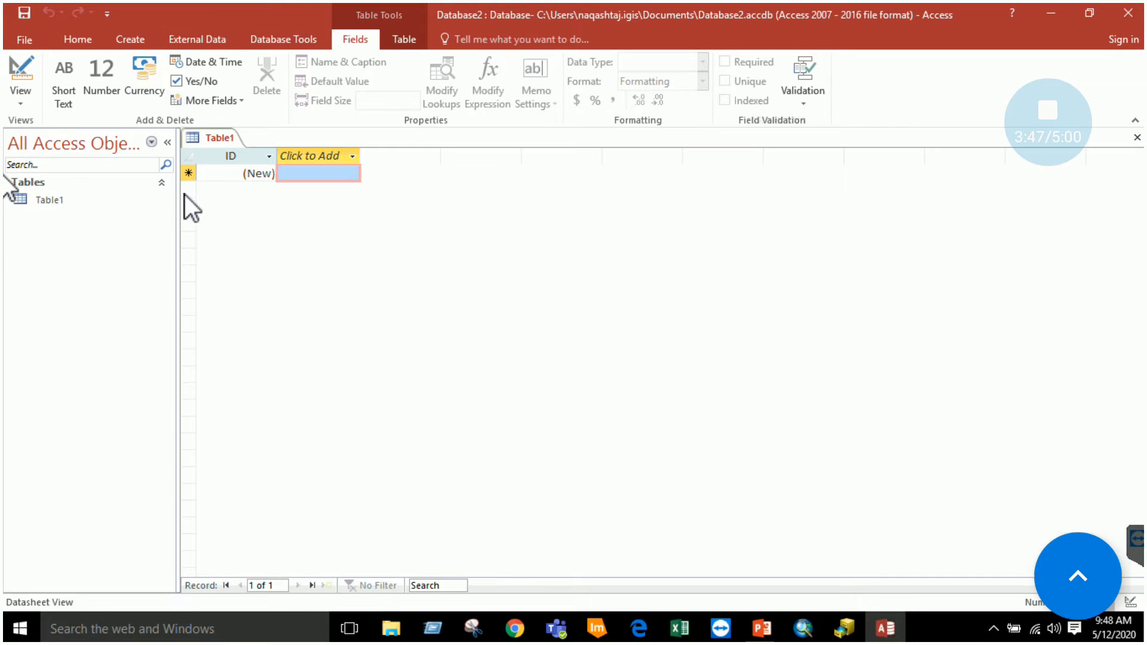
Start opening another database from disk and browse to the Labs folder inside IGIS on the Desktop.
click(24, 40)
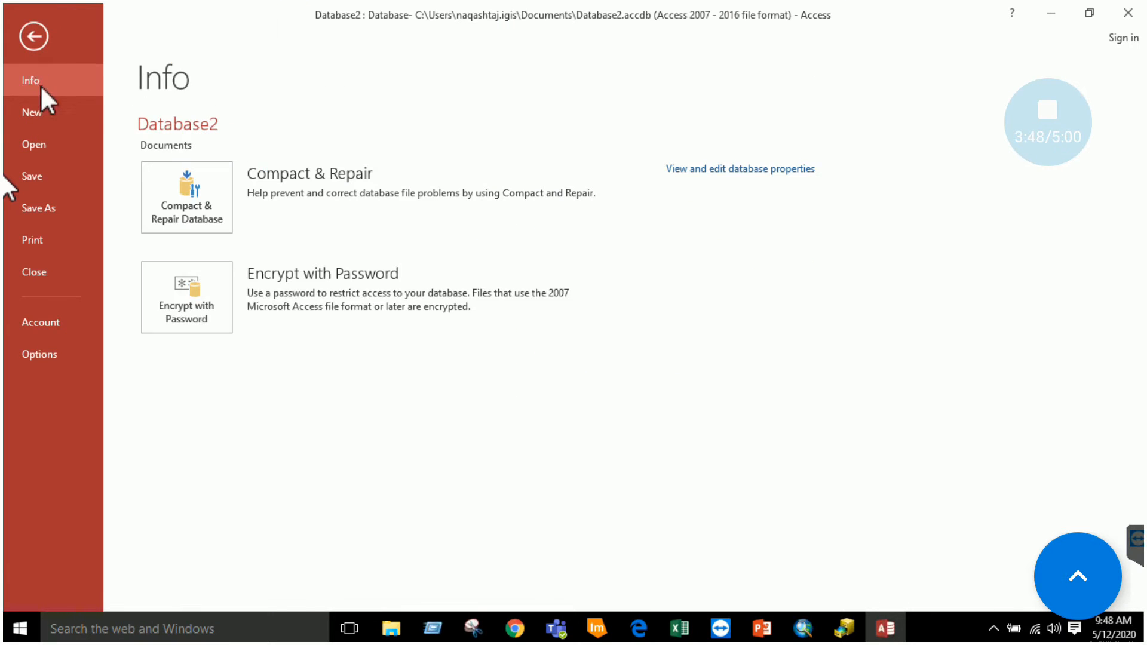
click(48, 143)
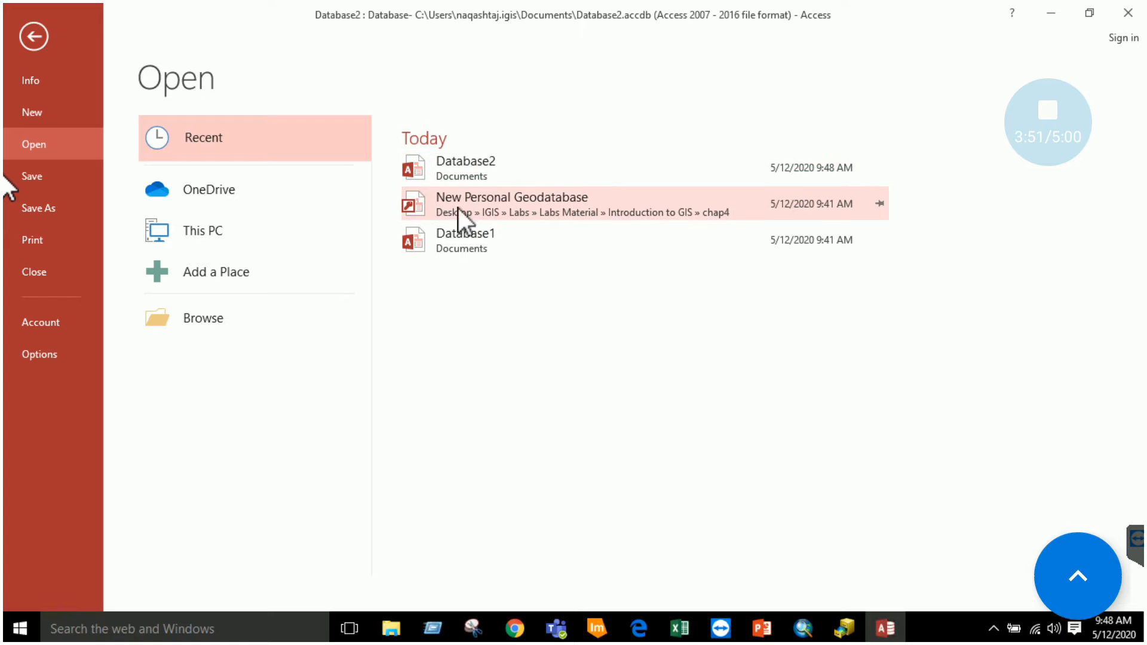
click(208, 323)
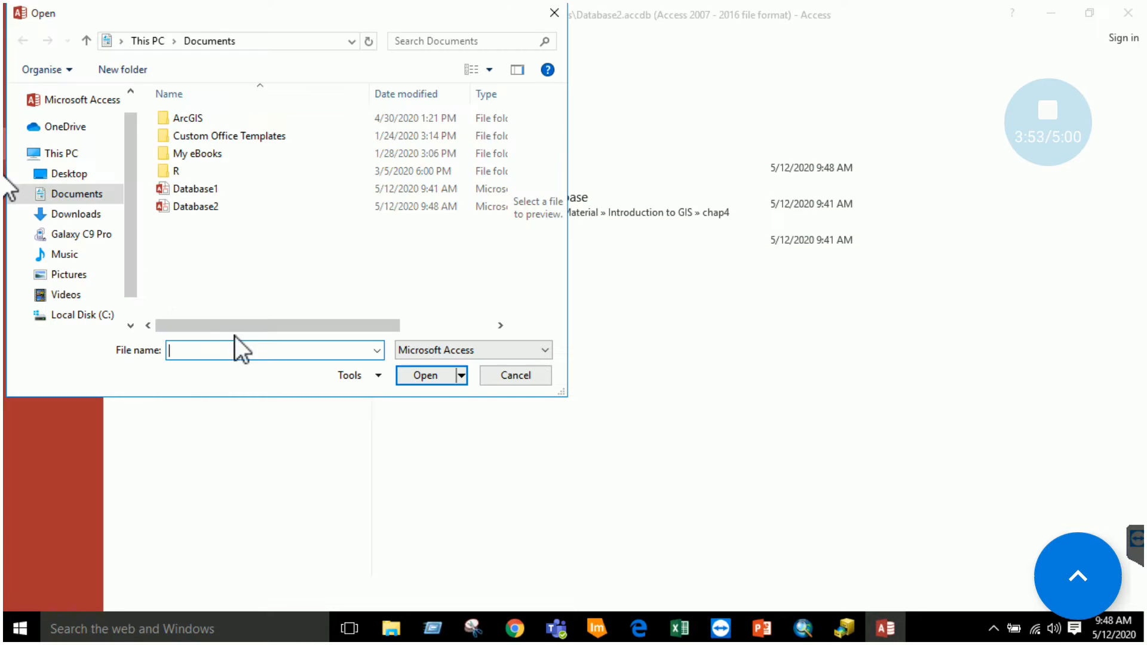
click(67, 174)
double_click(213, 153)
double_click(199, 118)
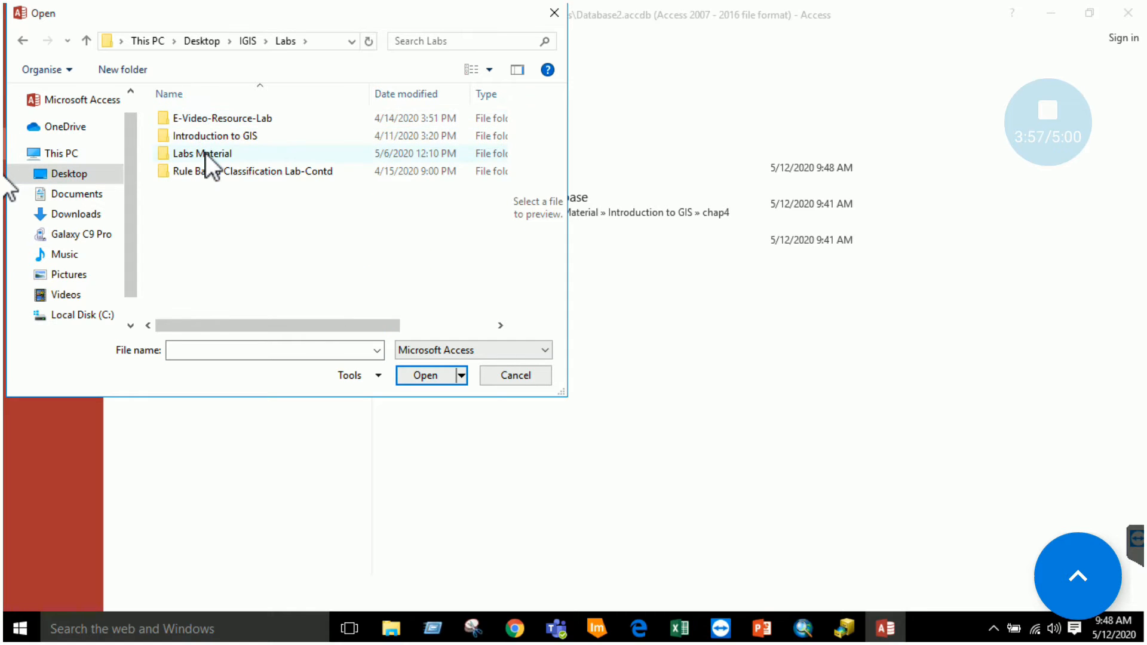
double_click(206, 153)
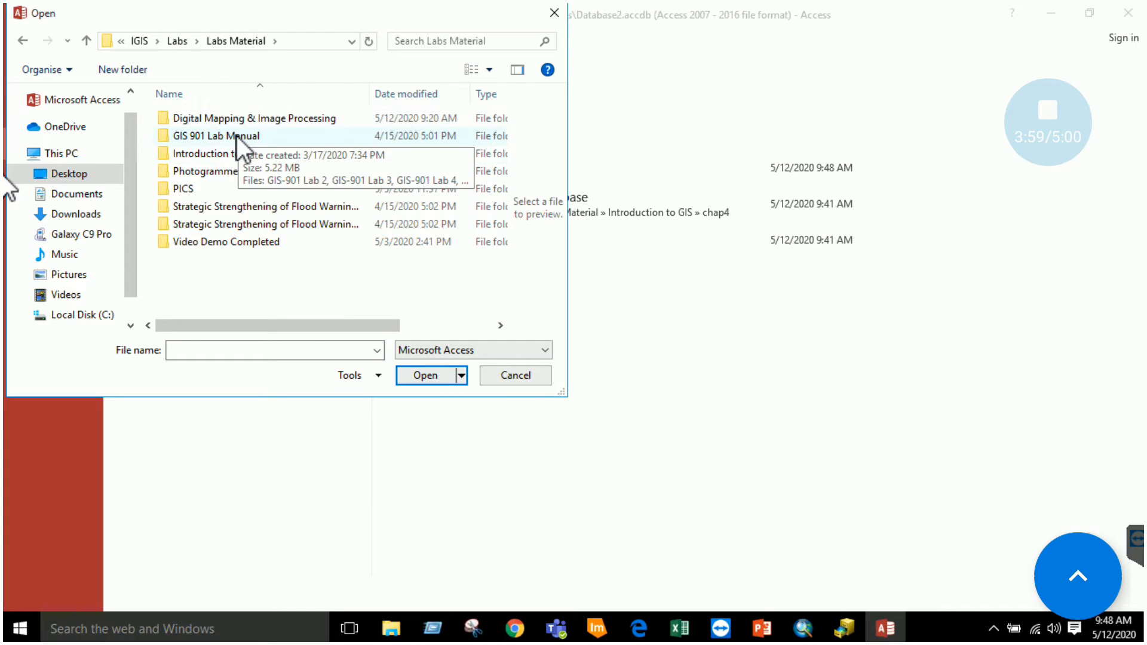
double_click(237, 135)
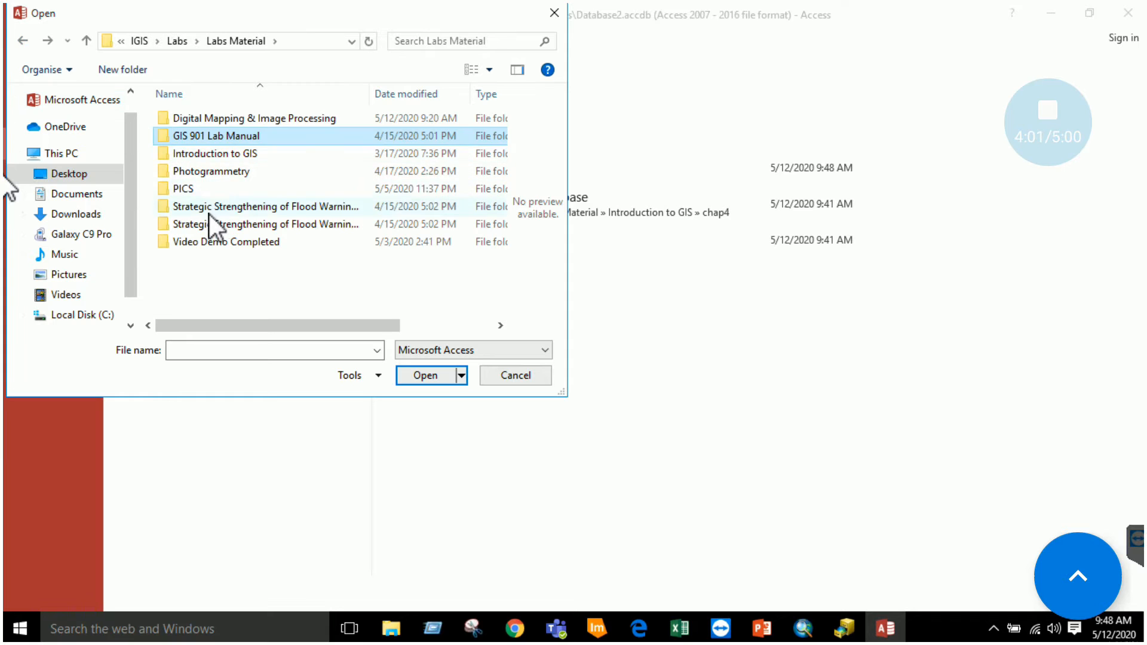
click(175, 43)
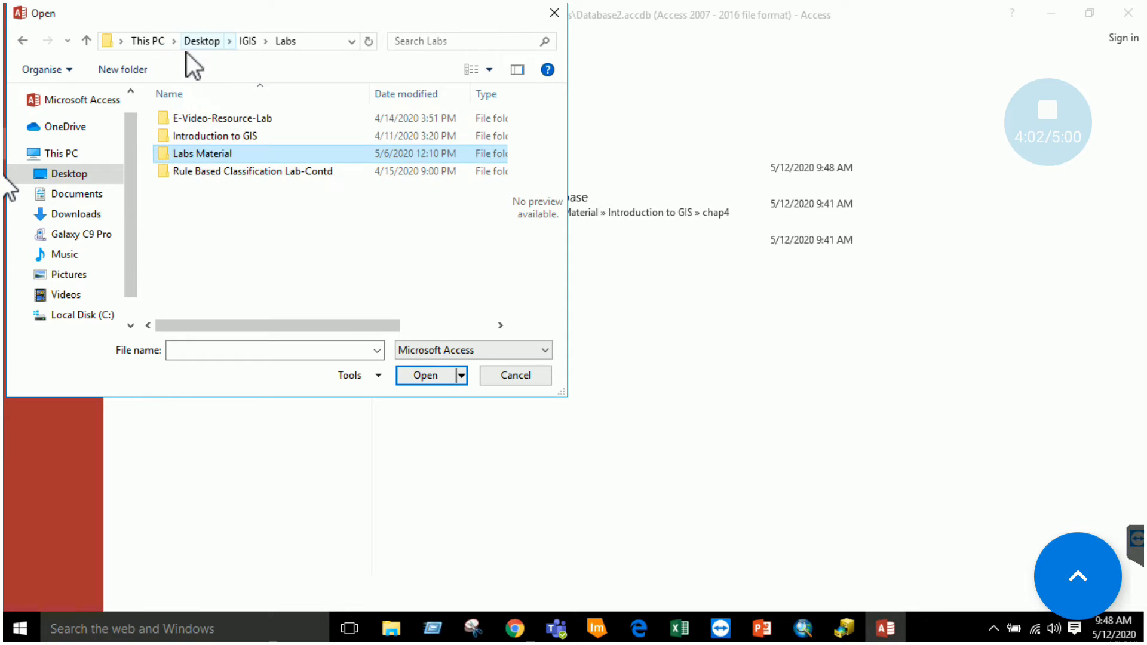
Open the Task1 database from the chap4 folder inside Introduction to GIS and dismiss any message.
double_click(203, 138)
double_click(200, 172)
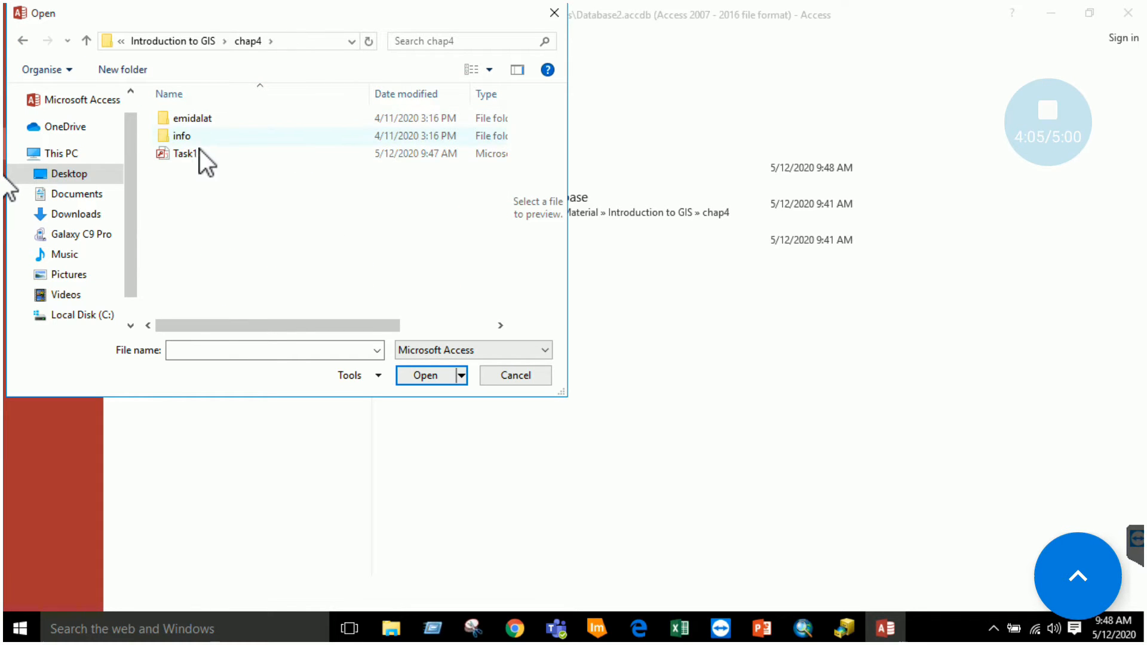
click(201, 154)
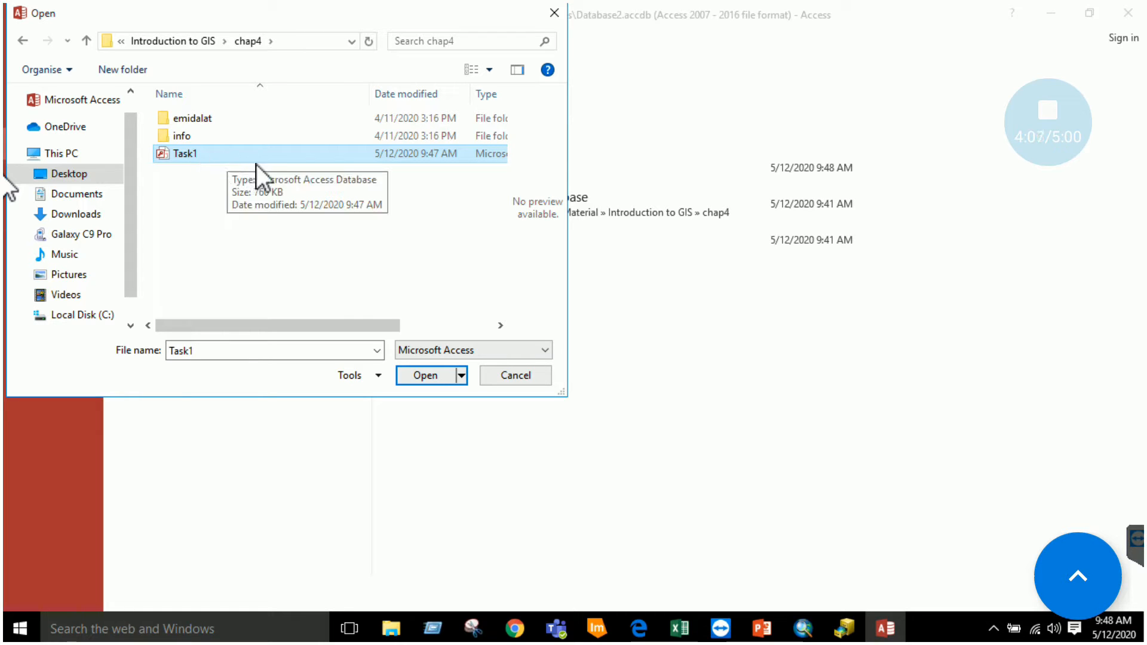
click(431, 375)
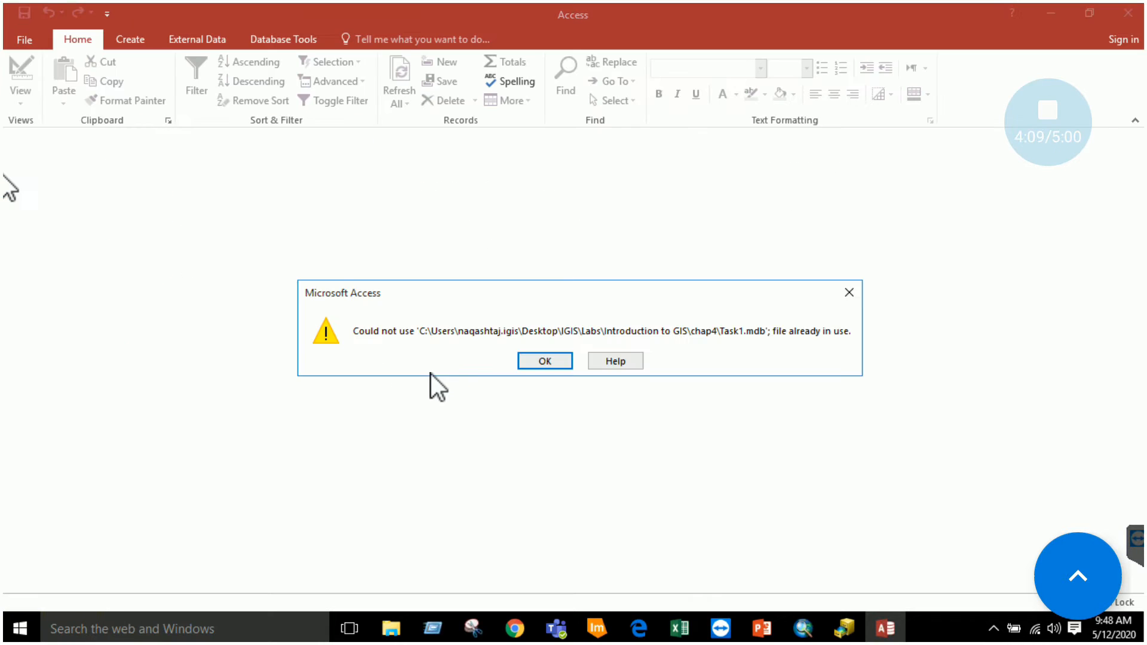
click(536, 361)
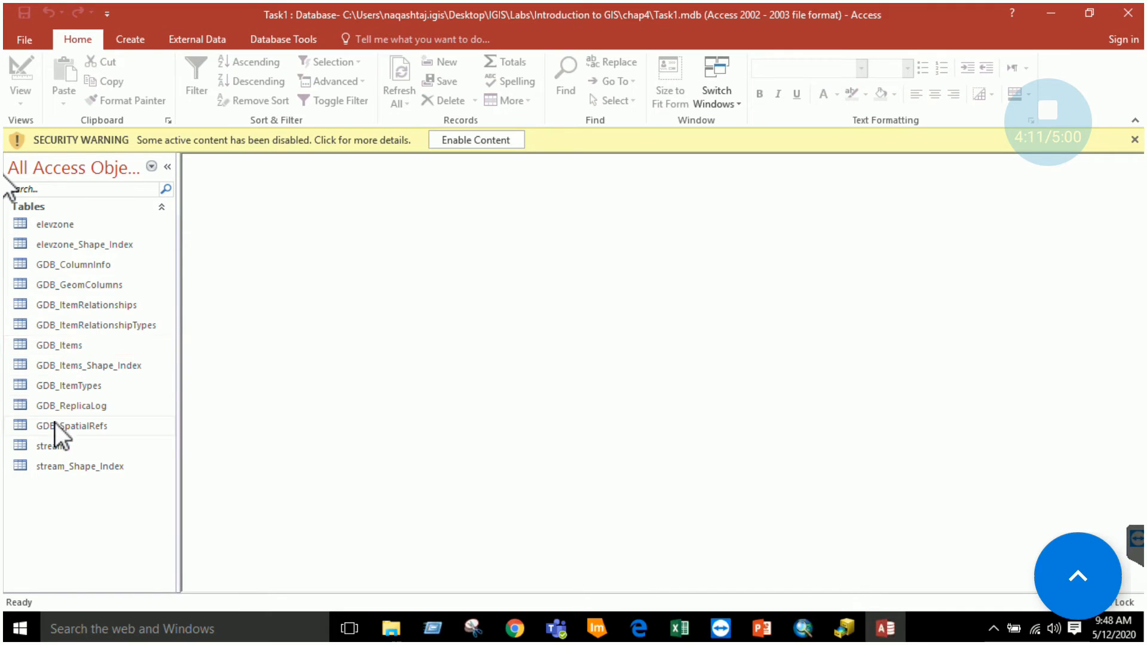
Open the elevzone table of the Task1 database and examine its records and fields, including Shape.
click(59, 224)
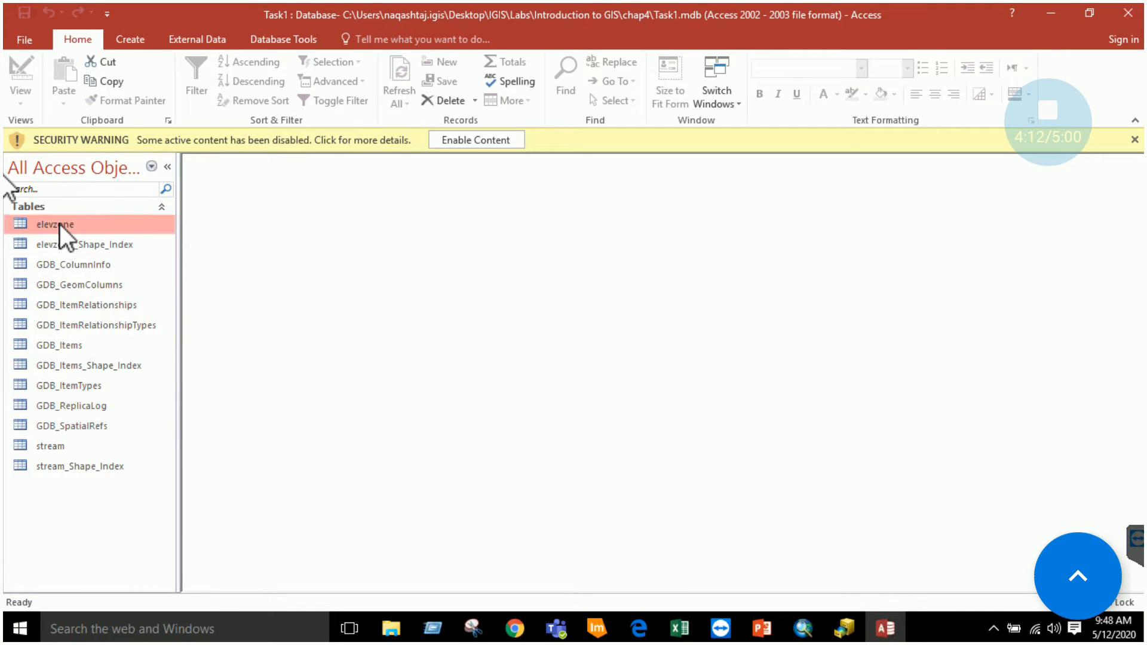
double_click(84, 226)
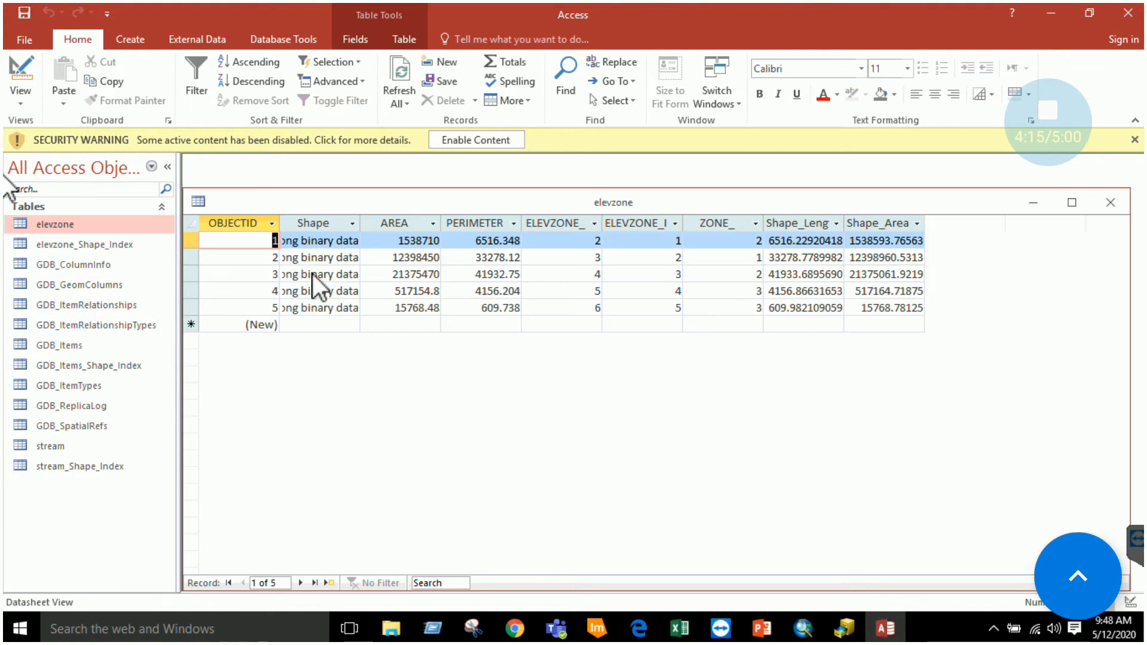
click(290, 325)
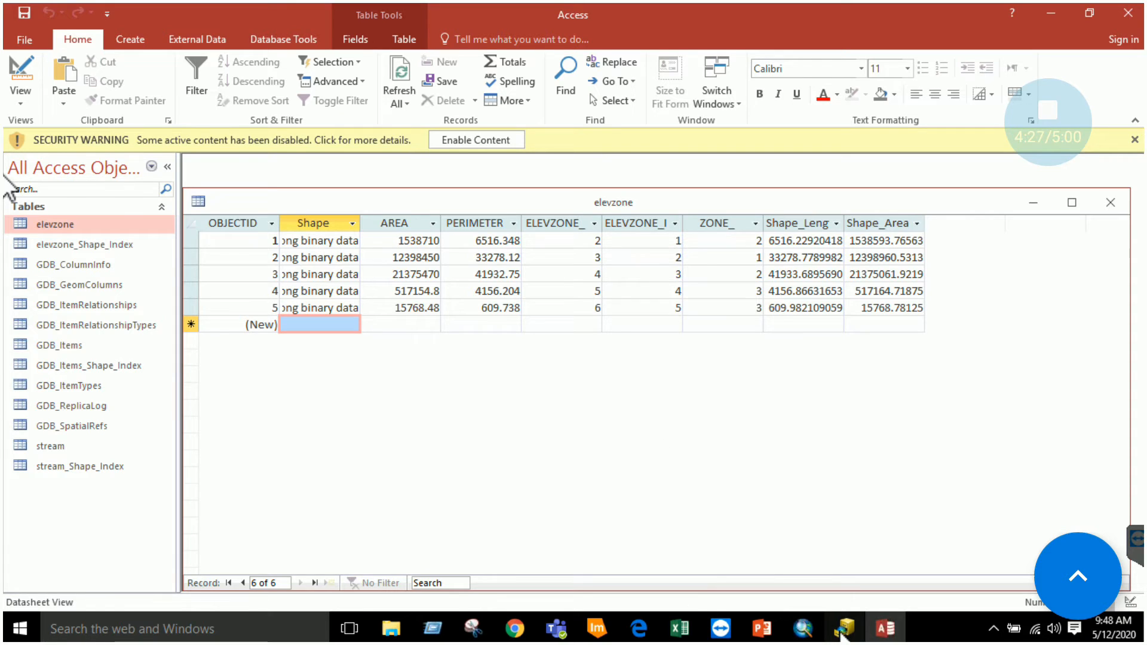
Switch back to ArcCatalog and review the import options of Task1Featuredataset and its elevzone and stream feature classes.
click(844, 629)
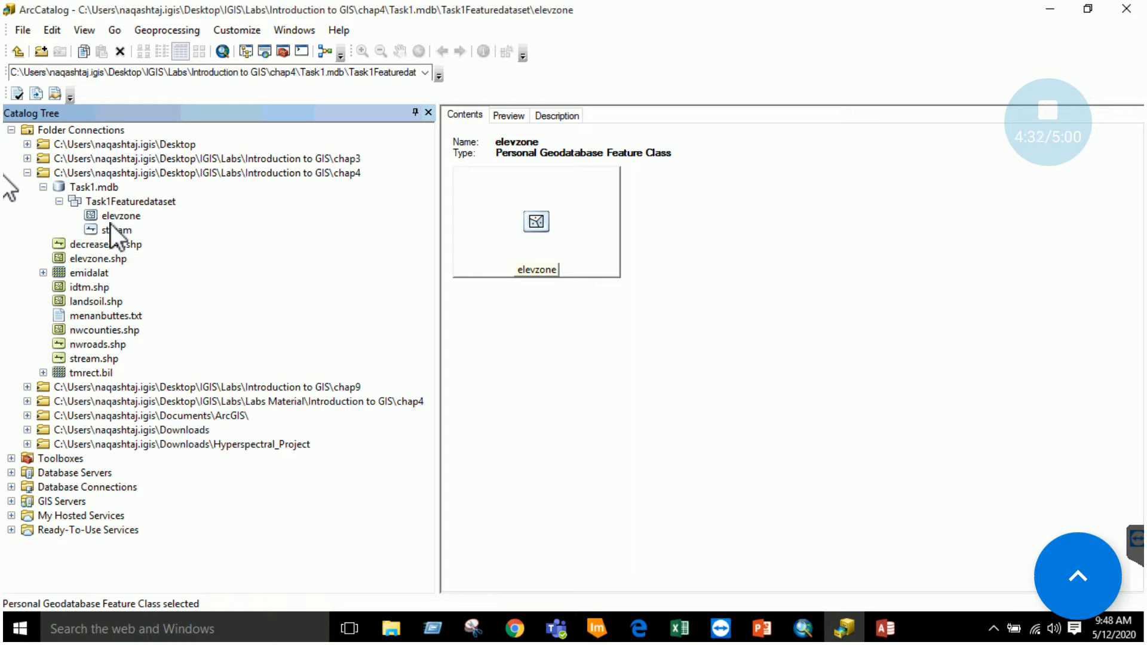
right_click(123, 203)
mouse_move(176, 346)
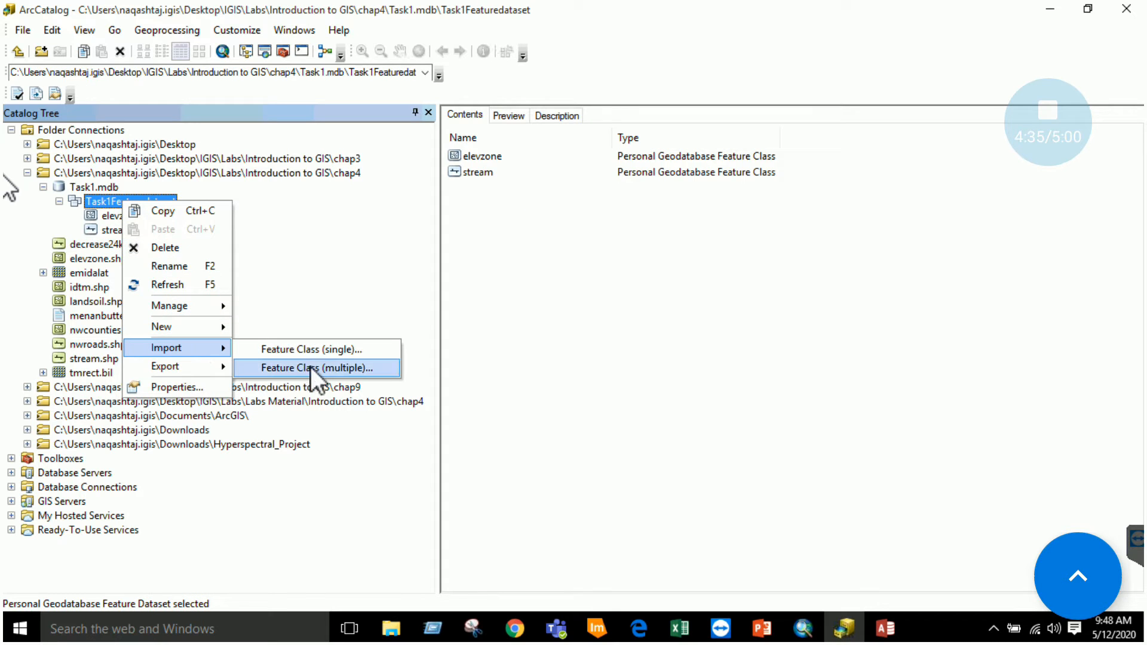
click(321, 289)
click(120, 219)
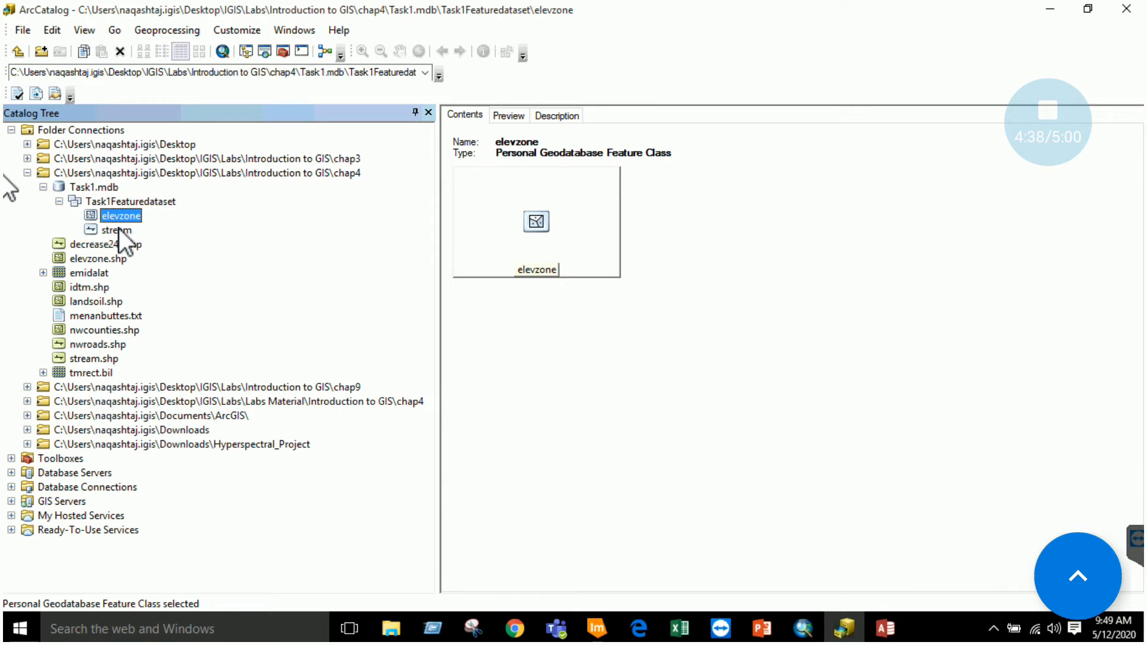
click(120, 230)
click(119, 230)
click(117, 216)
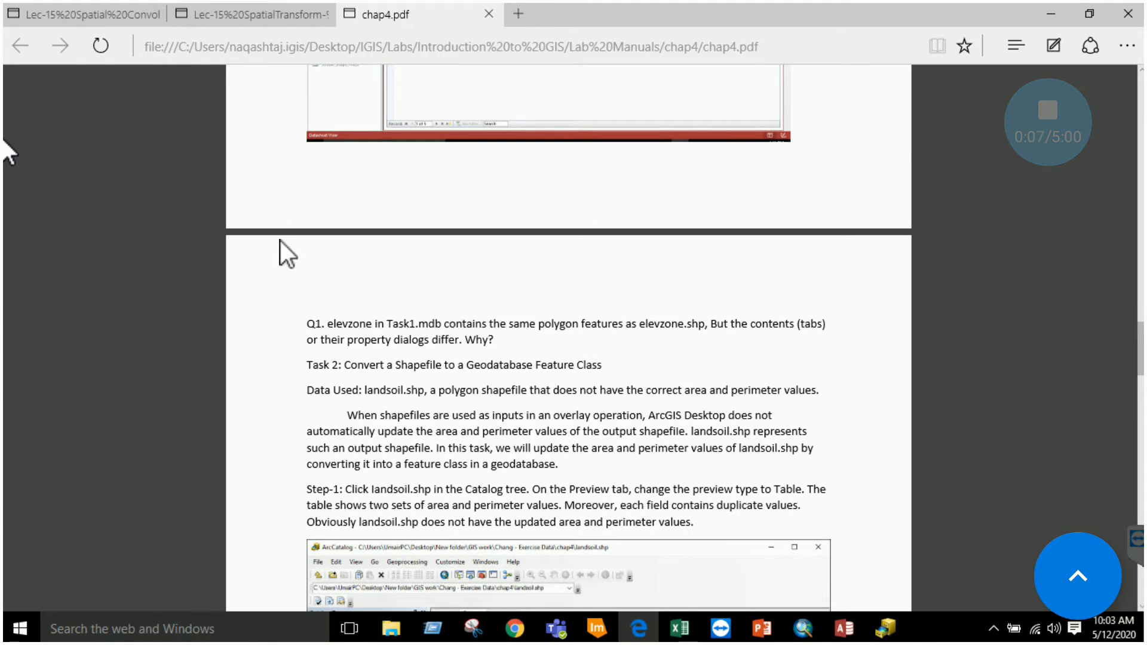
Read the Task 2 instructions in chap4.pdf on converting landsoil.shp to a geodatabase feature class.
scroll(559, 388, down, 2)
scroll(557, 385, down, 2)
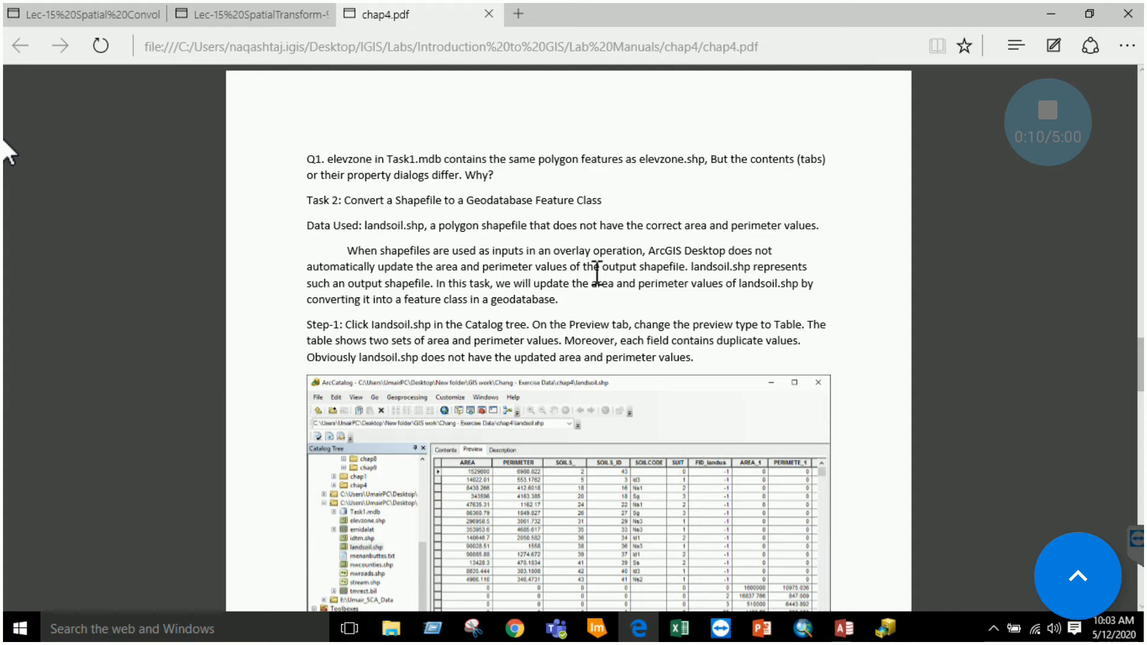
scroll(594, 295, down, 2)
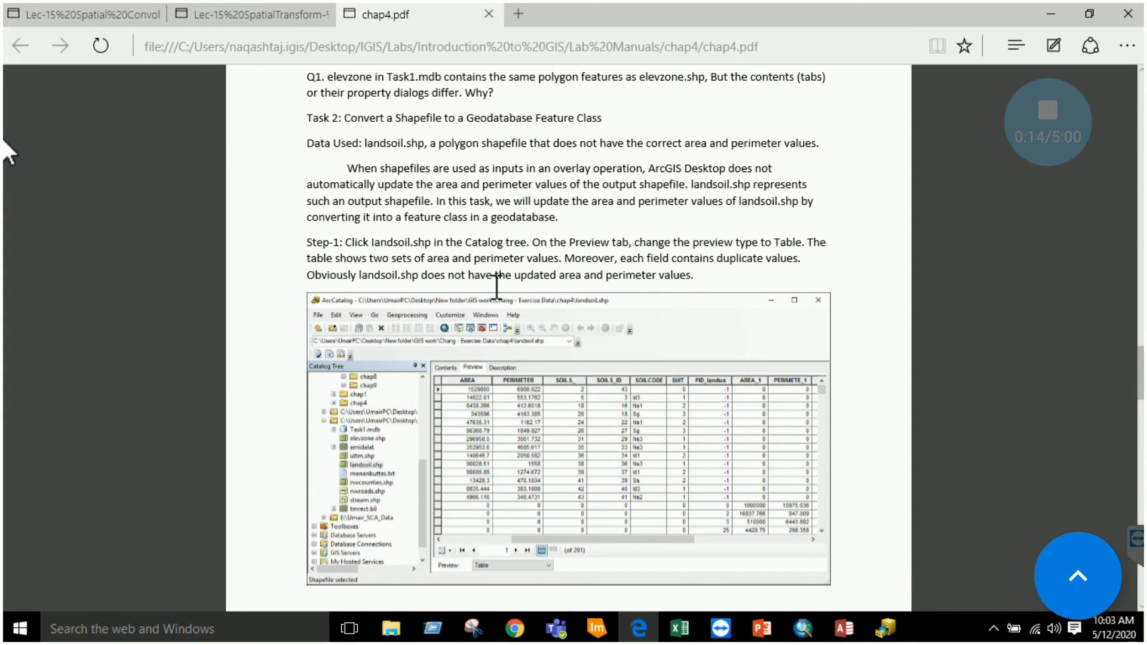
scroll(496, 285, down, 4)
scroll(496, 288, down, 4)
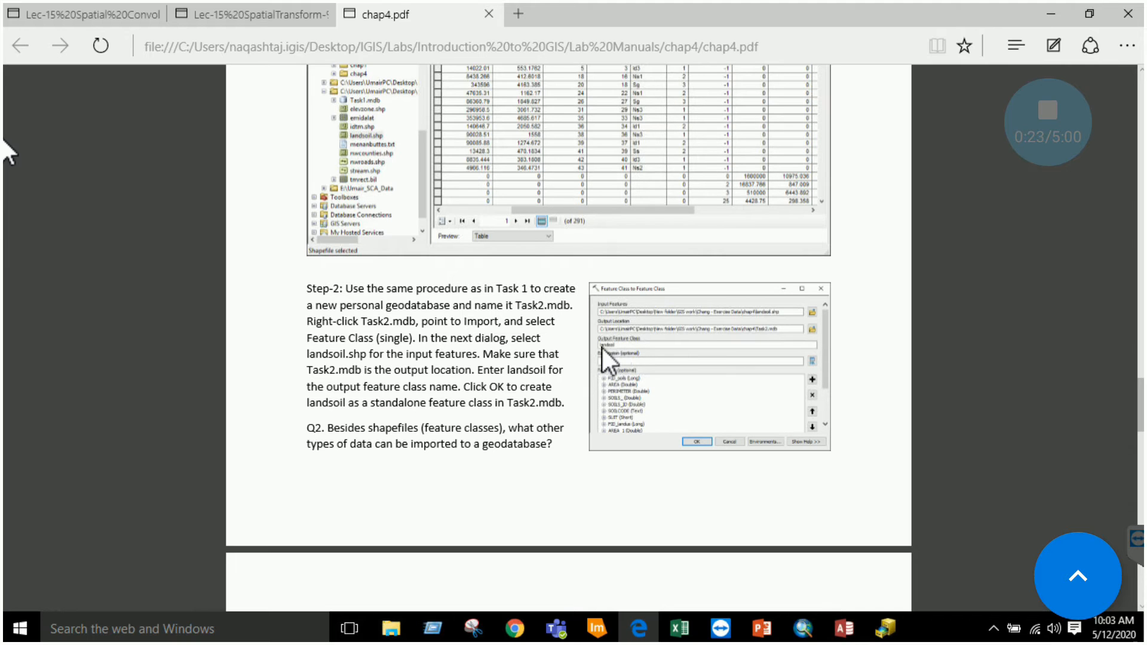
Read the rest of Task 2 and the Task 3 Step-1 instructions in chap4.pdf, checking the decrease24k layer in ArcMap.
scroll(460, 418, down, 4)
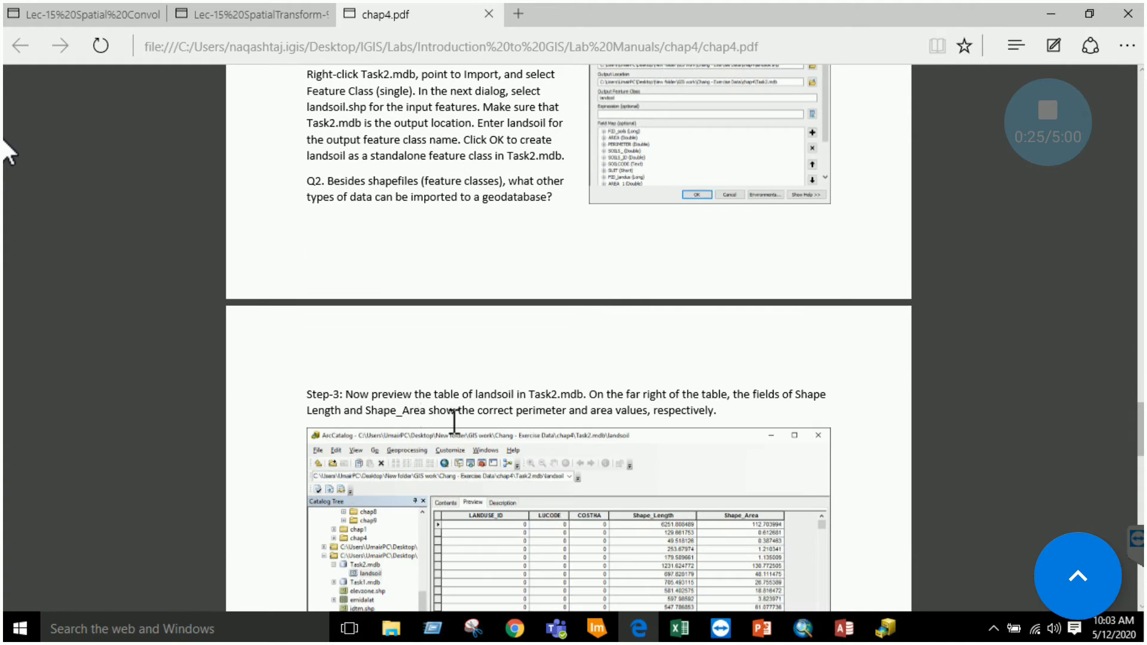
scroll(488, 354, down, 5)
scroll(484, 344, down, 4)
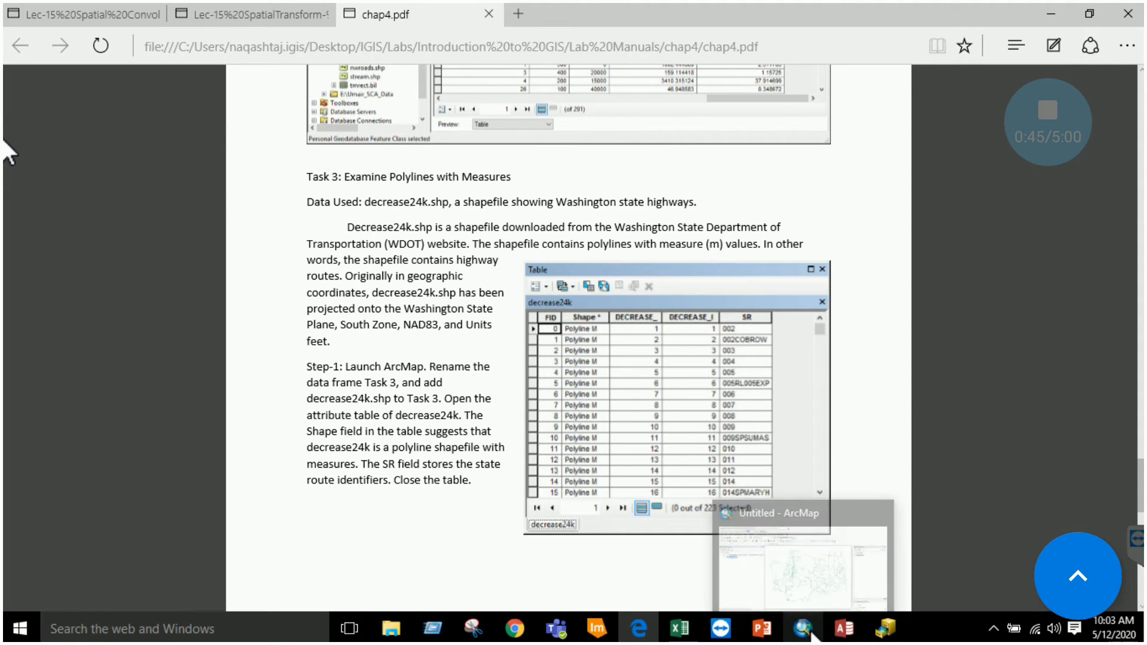
click(804, 631)
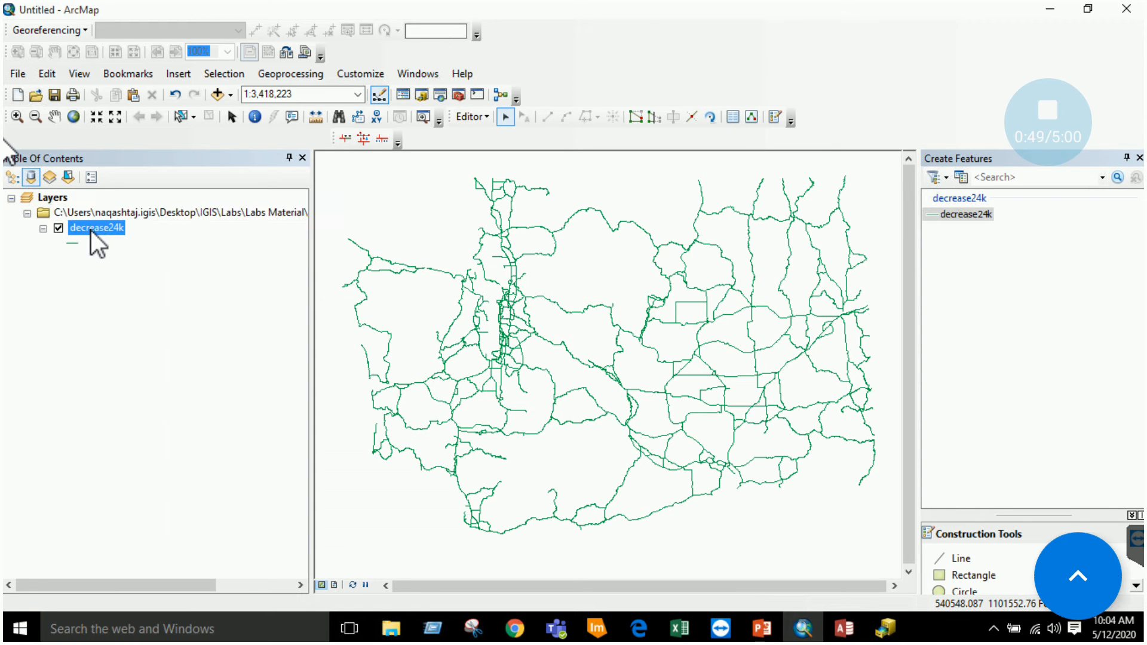
click(649, 635)
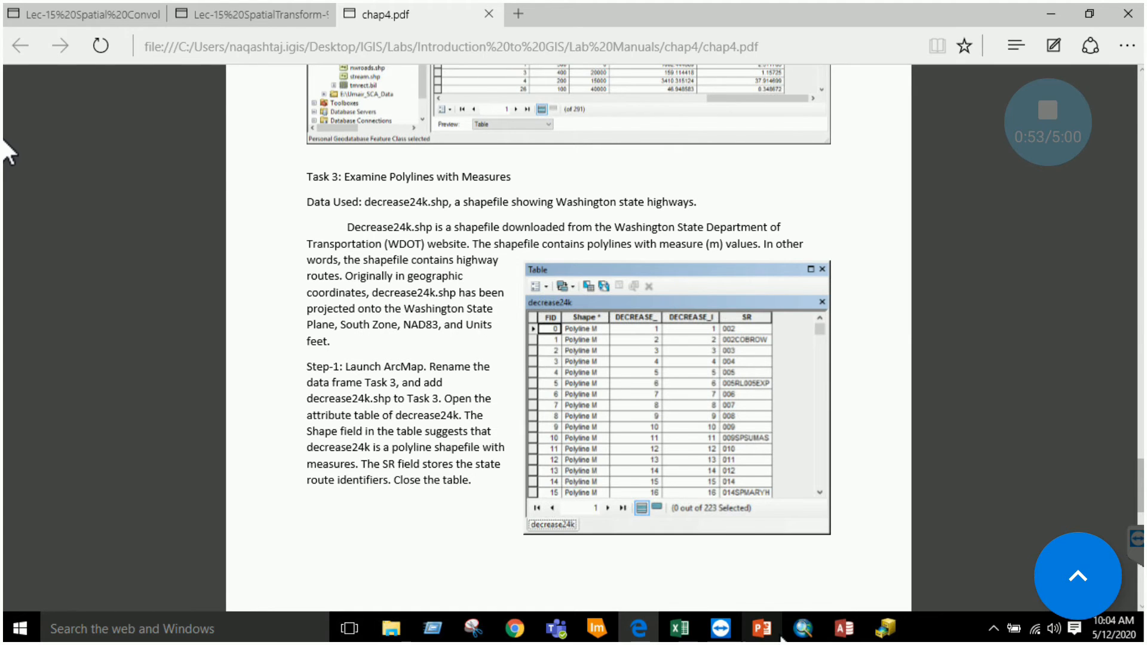
Switch to ArcMap, open the decrease24k attribute table, examine its Shape, DECREASE_ and SR fields, and close the table.
click(804, 631)
right_click(111, 234)
click(149, 277)
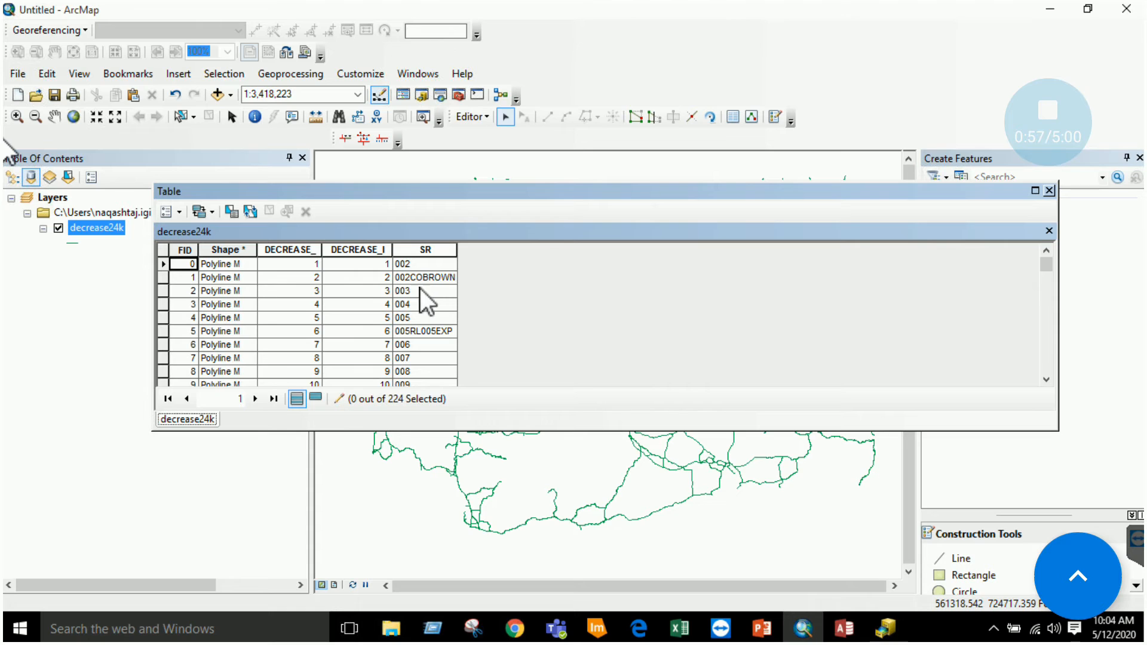
click(235, 248)
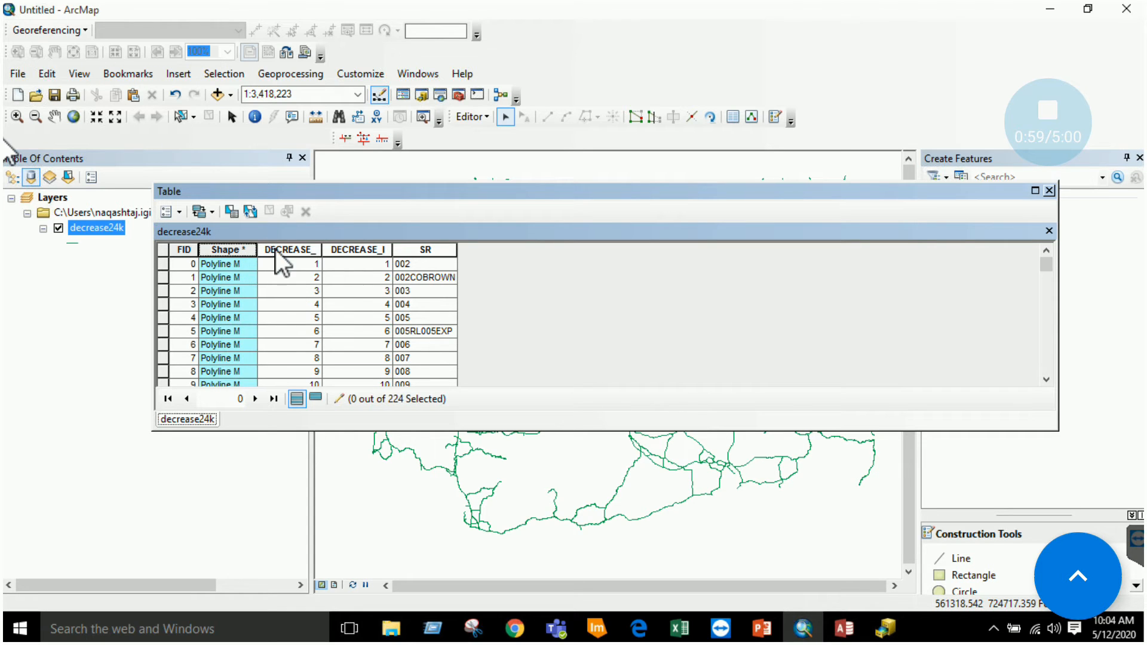
click(286, 249)
click(357, 250)
click(419, 249)
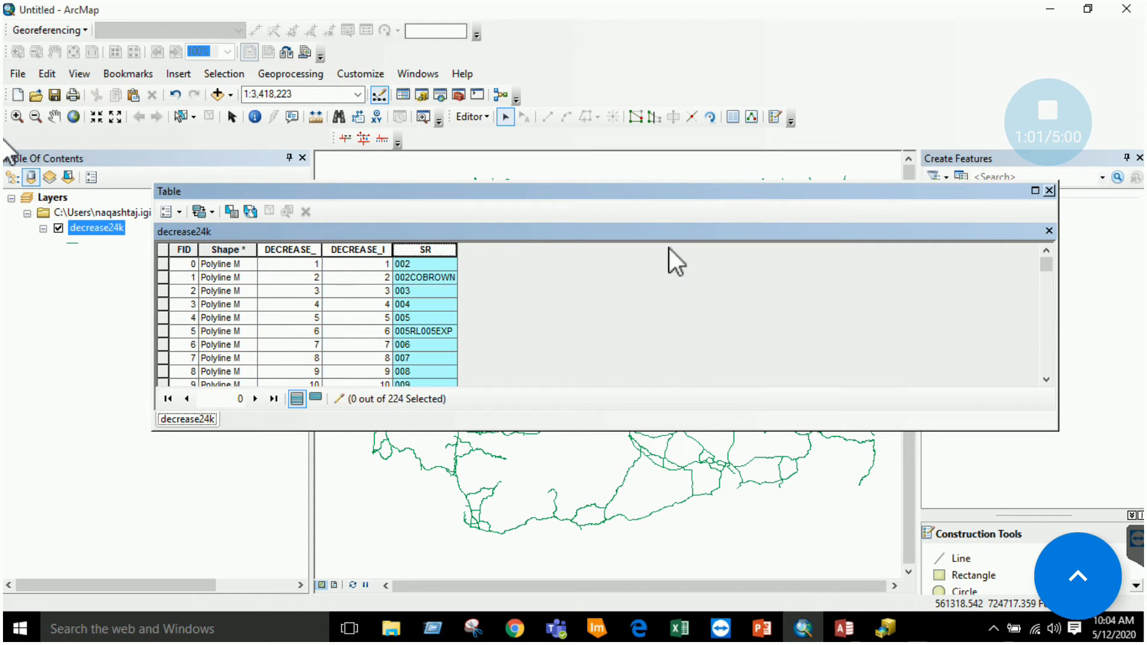
click(1048, 190)
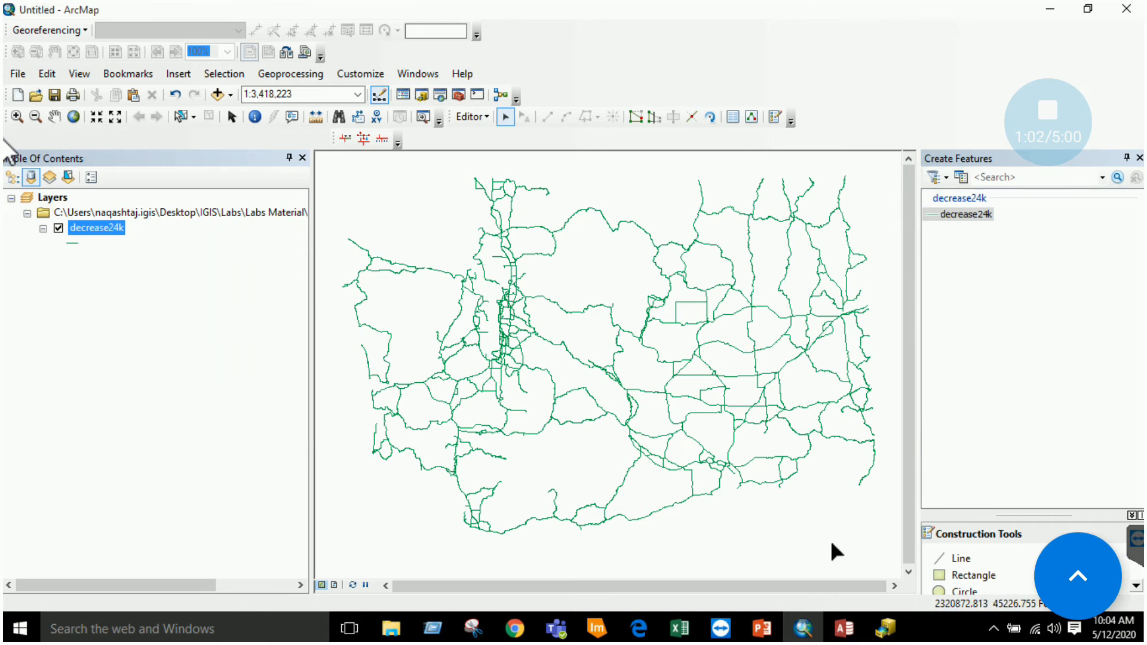
Return to chap4.pdf and read the Task 3 Step-2 and step 3 instructions on the Identify Route Locations tool.
click(641, 629)
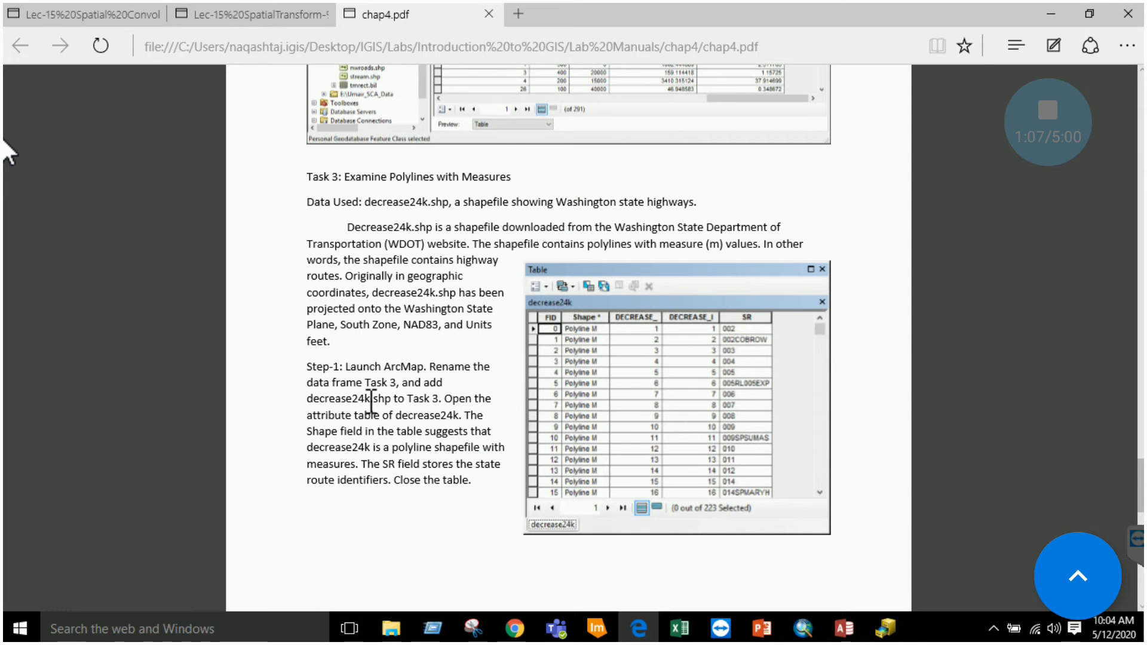
scroll(394, 406, down, 3)
scroll(589, 349, down, 3)
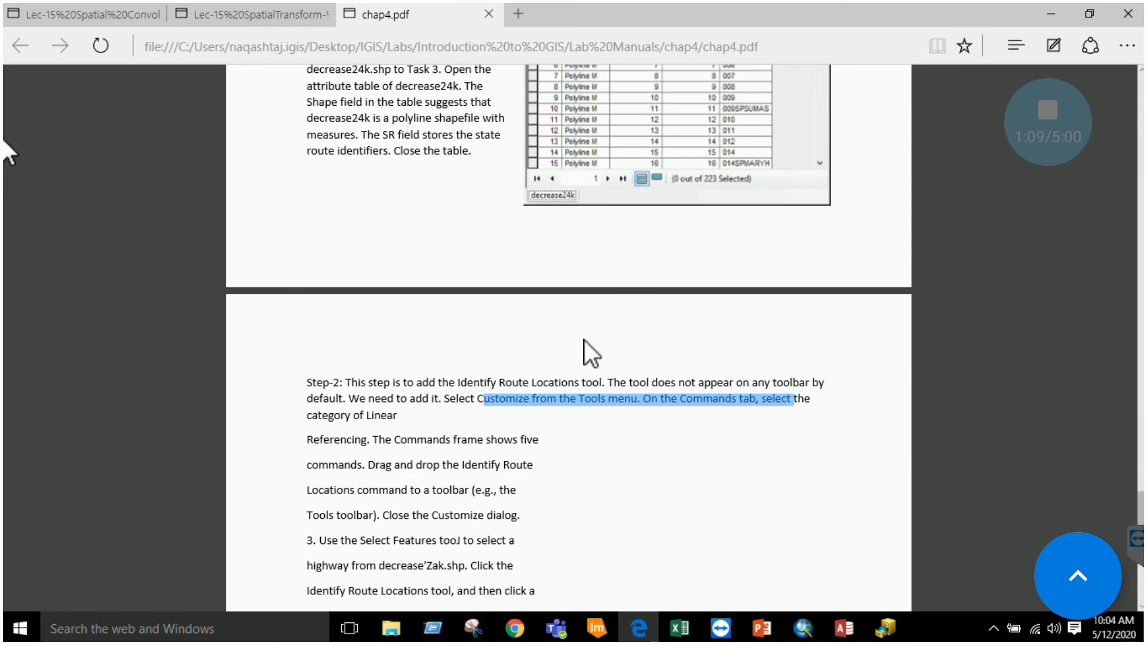
click(599, 440)
scroll(567, 398, up, 5)
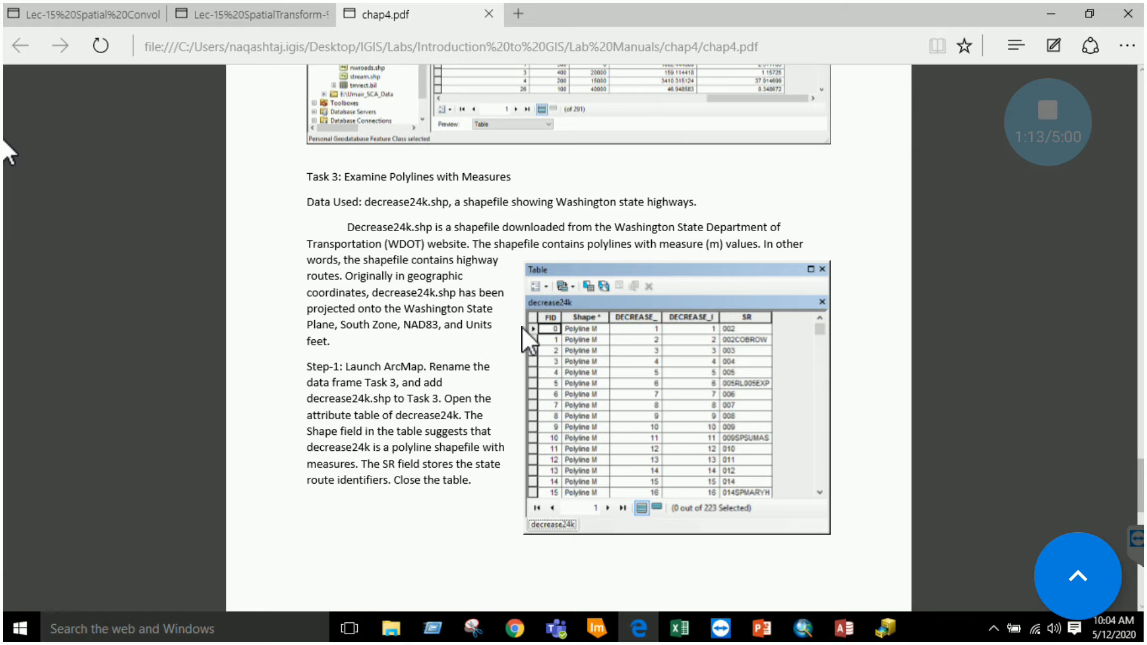
scroll(529, 340, down, 7)
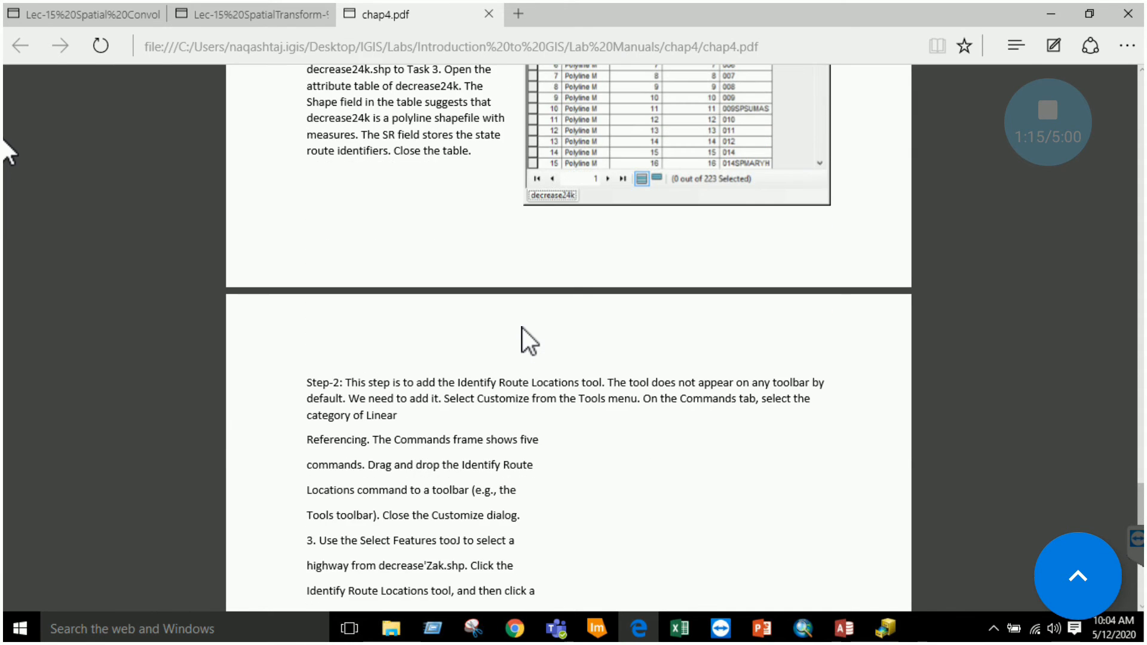
scroll(529, 340, down, 3)
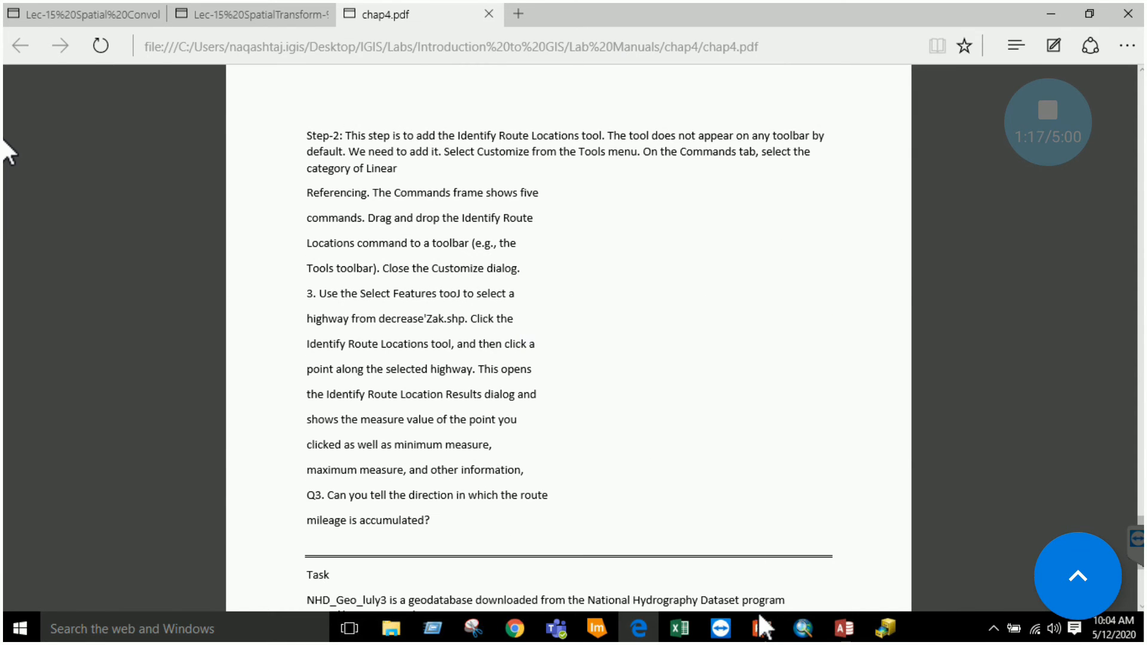
Switch to ArcMap and measure a straight line from the dense western highways to the northeastern highway endpoint.
click(803, 631)
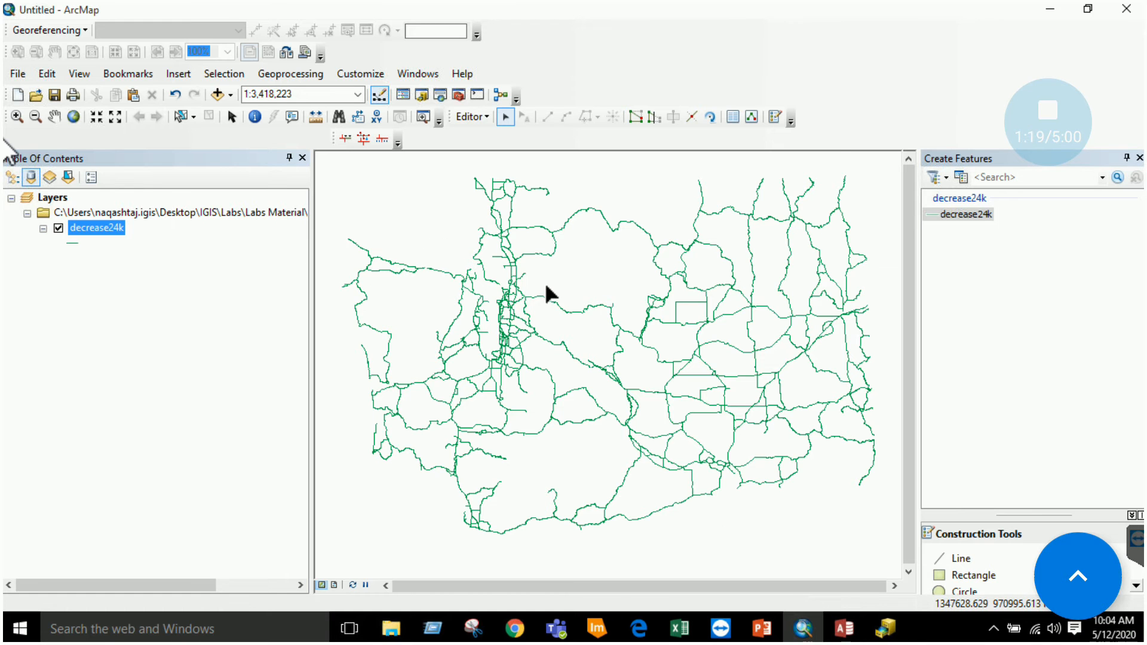
click(316, 117)
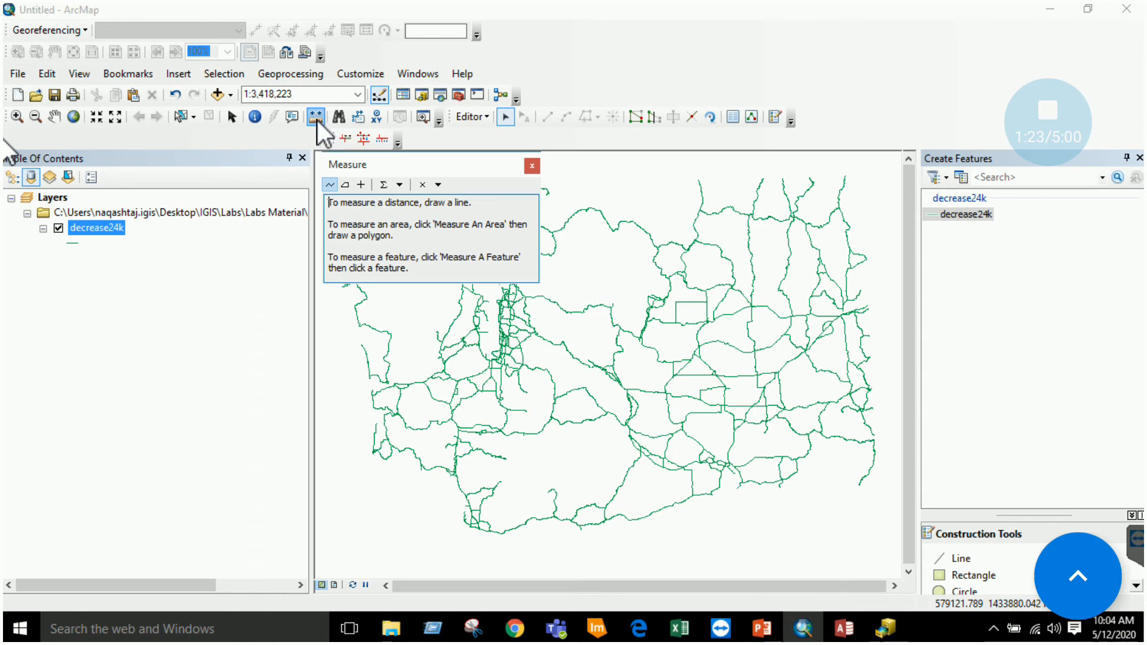
click(525, 339)
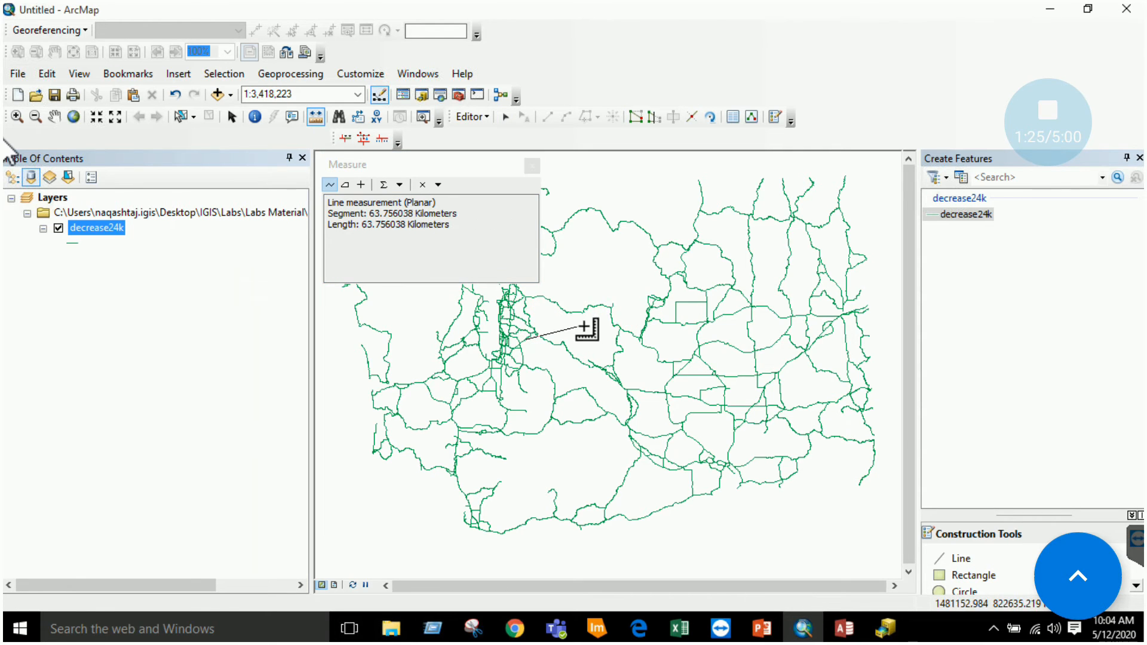
click(748, 217)
double_click(747, 220)
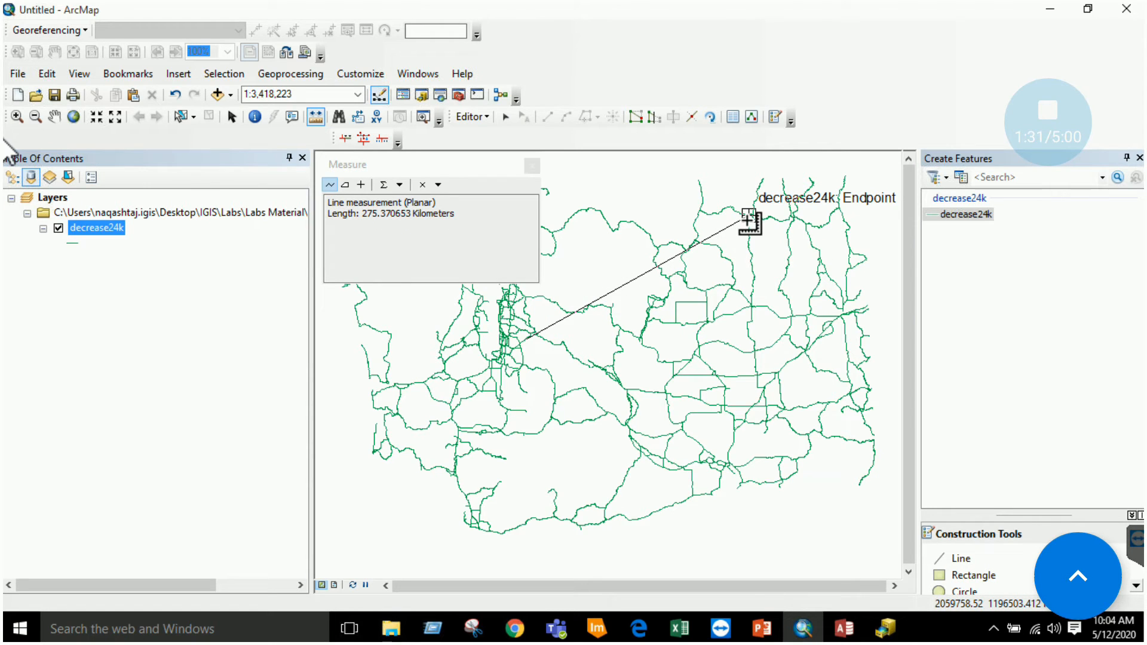
click(532, 166)
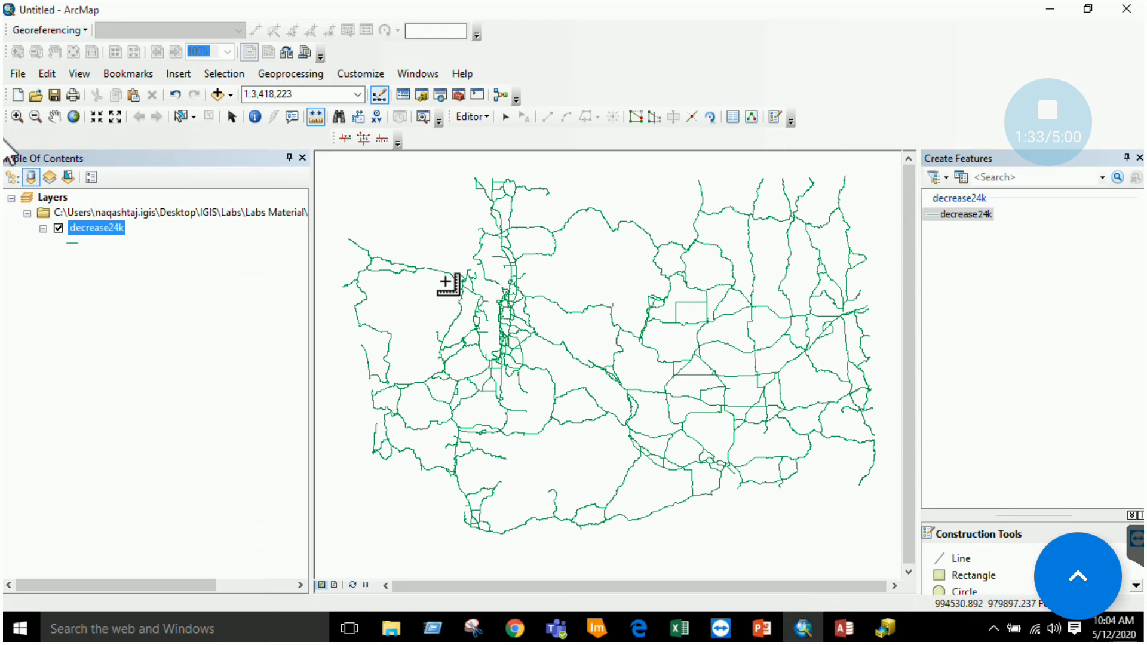
Measure another straight line eastward from the western highways with the distance units set to Miles, and close the Measure window.
click(527, 297)
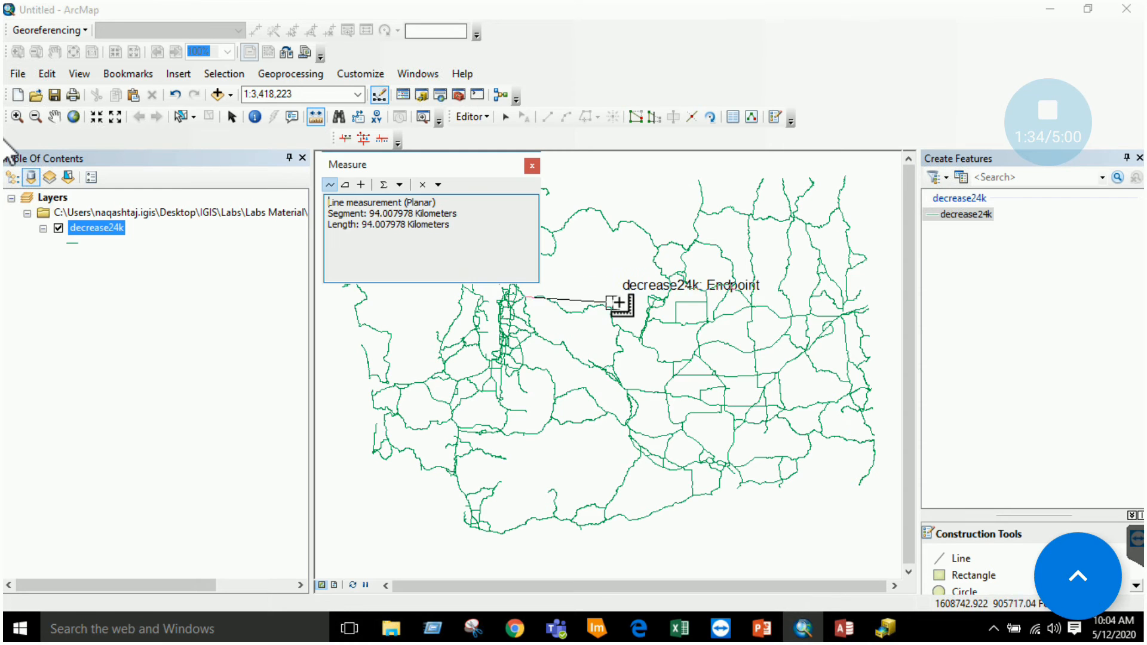
click(654, 309)
click(438, 185)
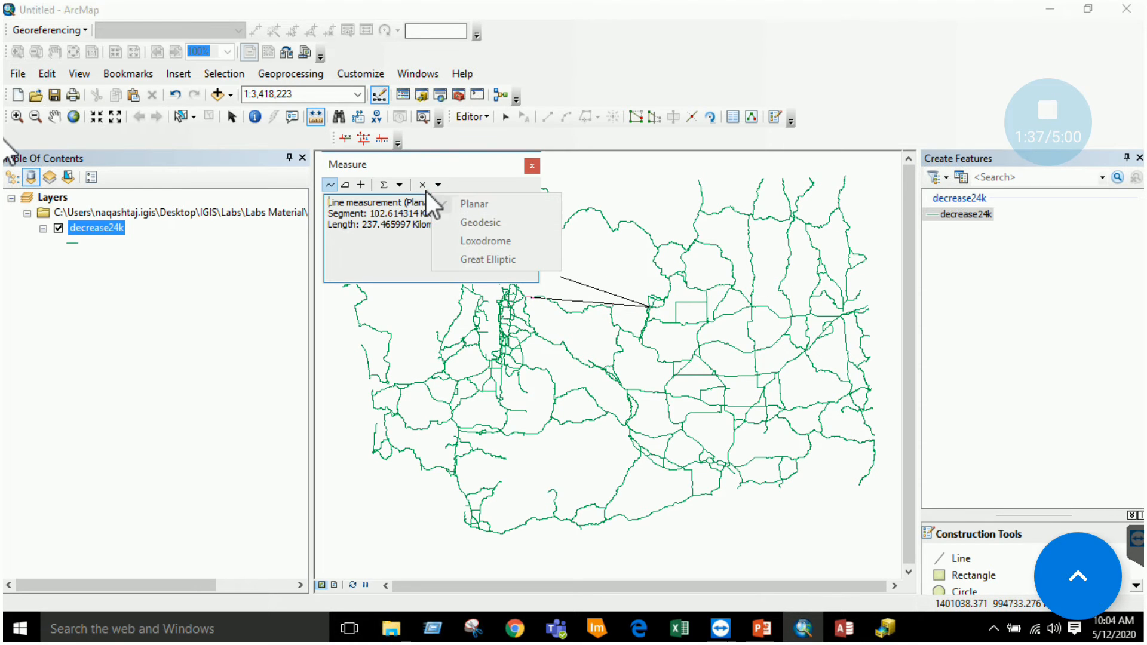
click(399, 184)
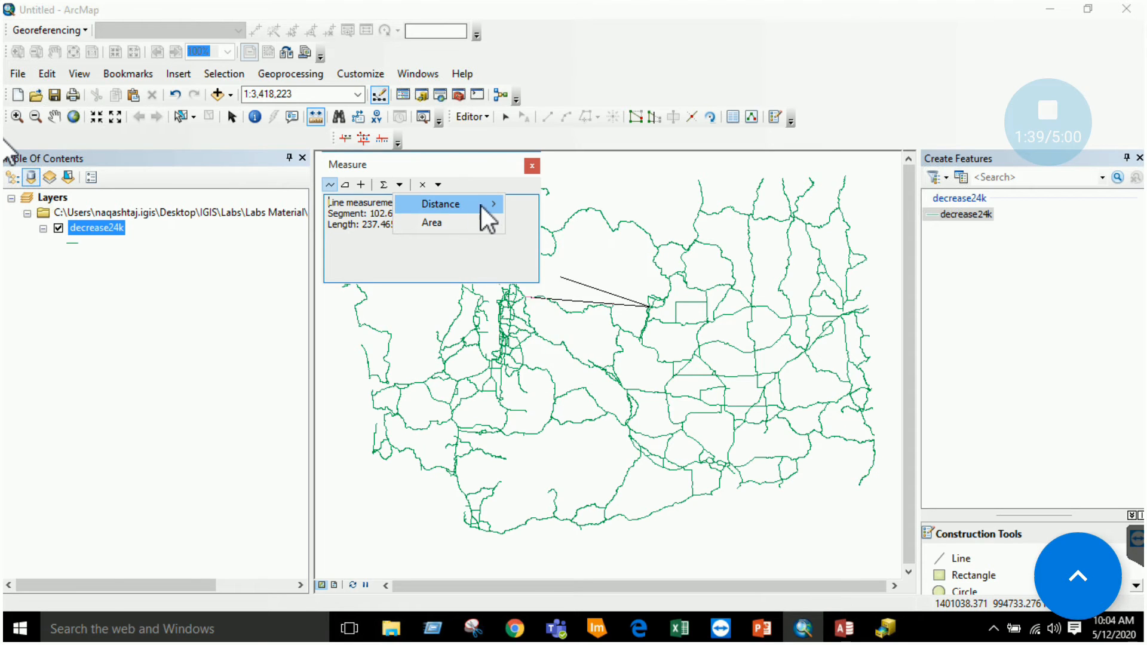
mouse_move(482, 205)
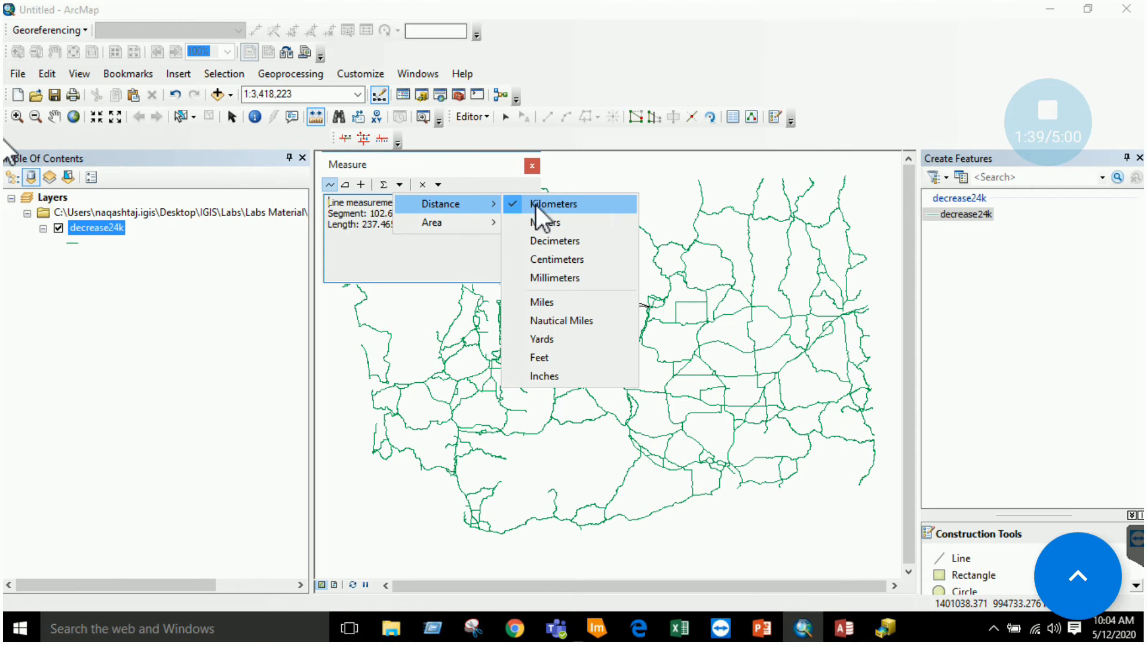
click(562, 305)
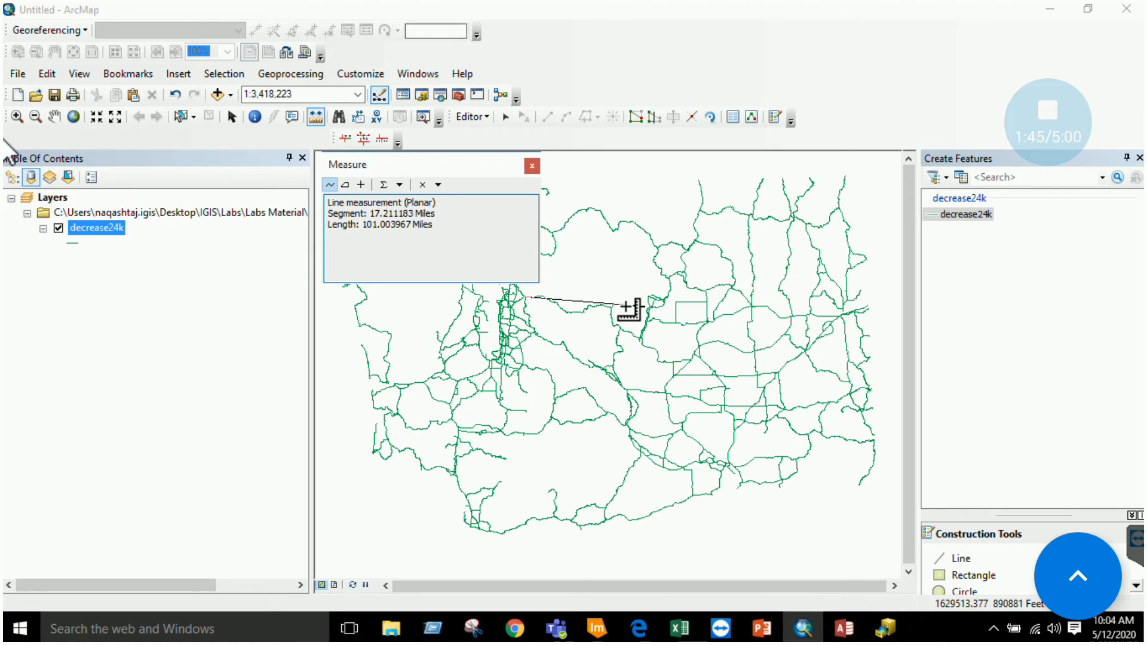
double_click(654, 307)
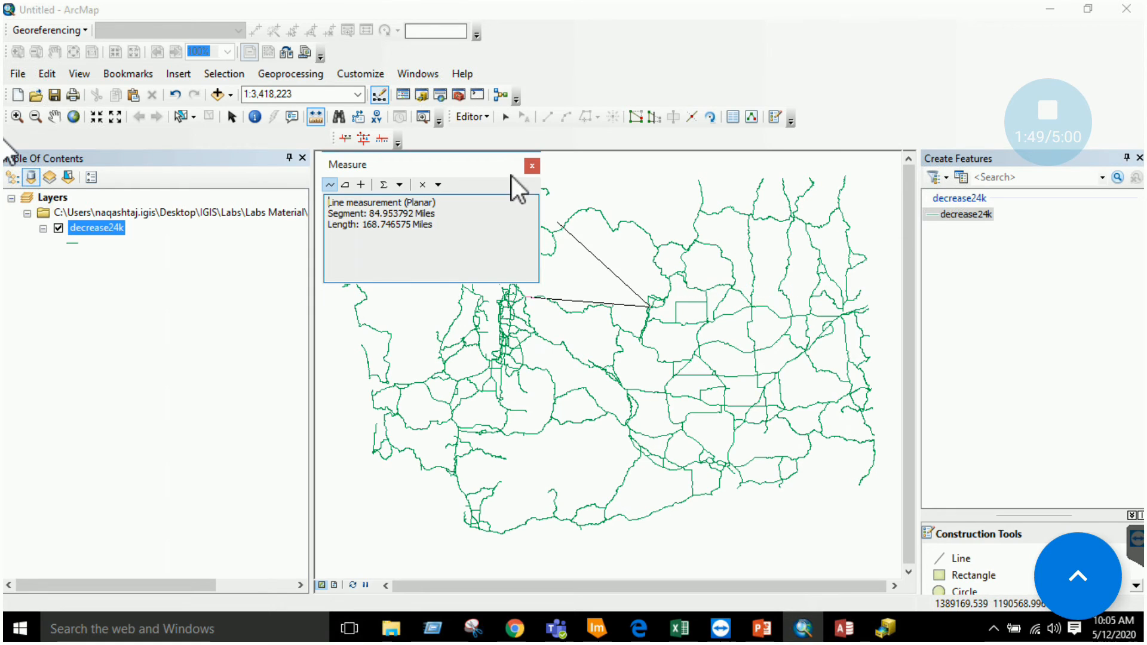
click(531, 166)
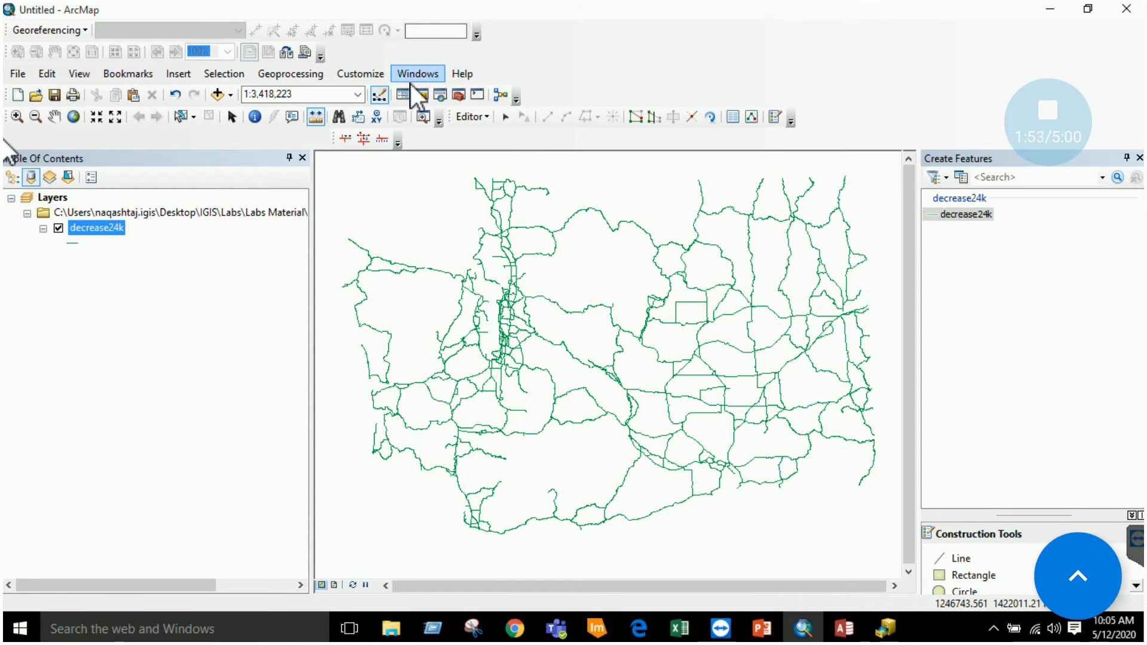
Check in the list of available toolbars that Route Editing is enabled.
click(376, 75)
mouse_move(383, 94)
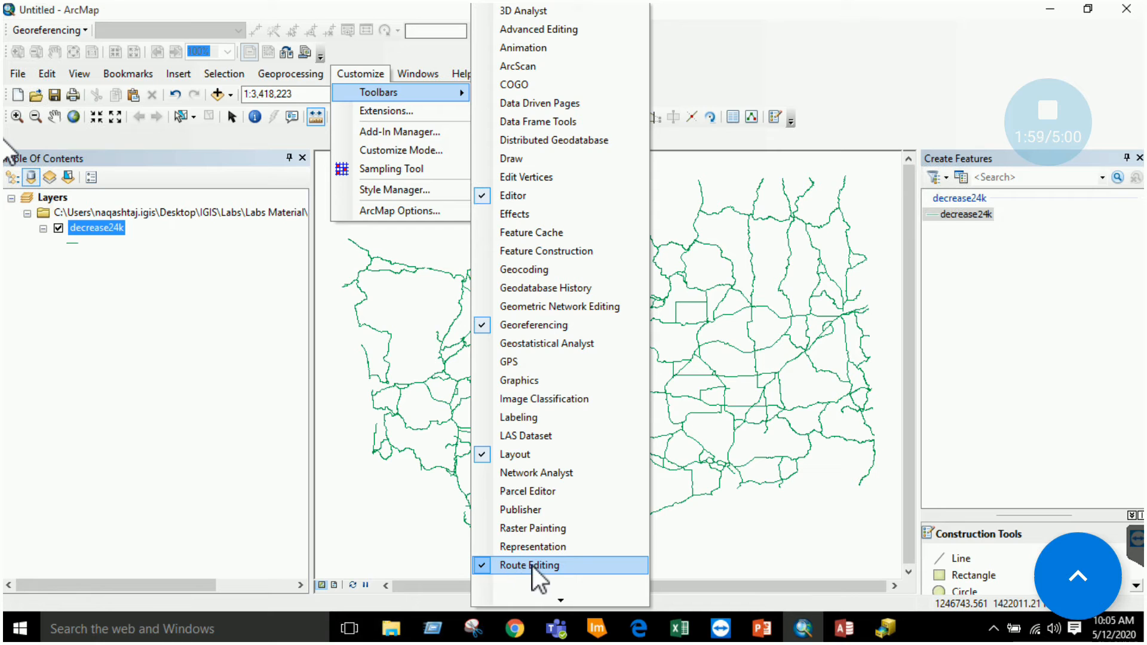
click(736, 73)
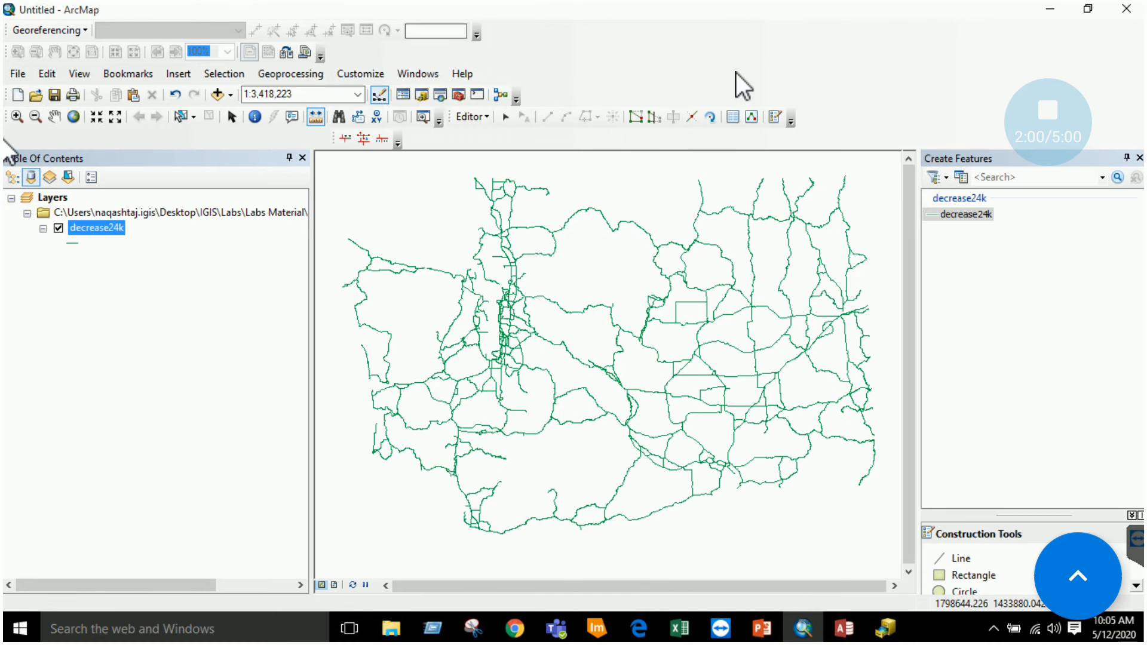
Try the Route Editing tools, including Make Route, on the decrease24k layer without a selected highway.
click(347, 139)
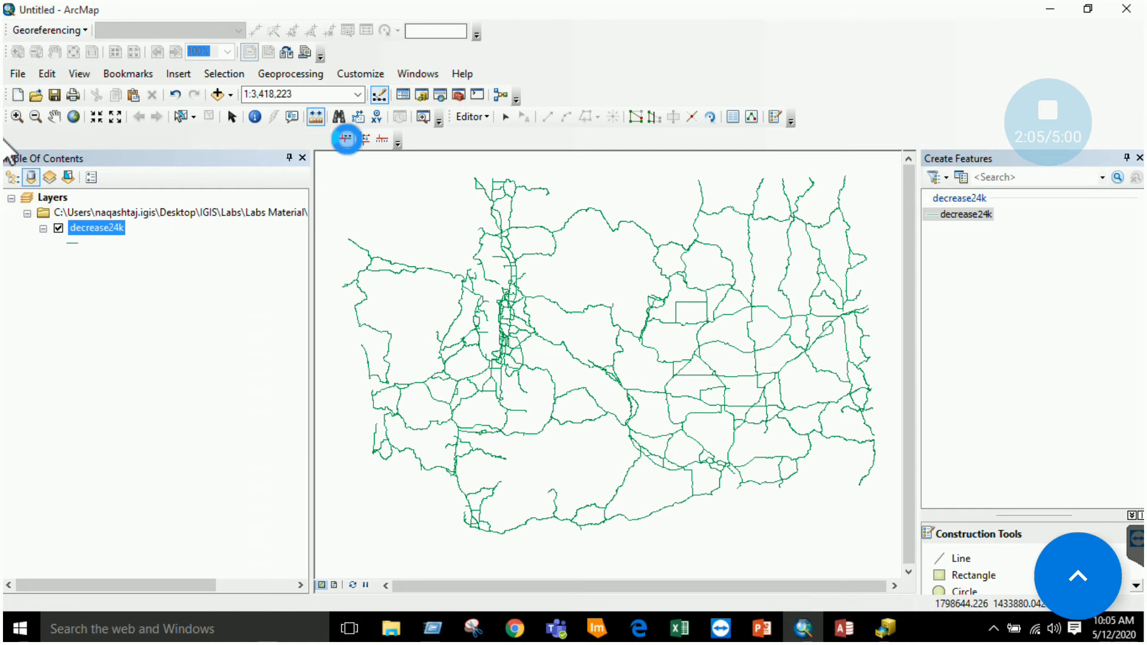
click(616, 349)
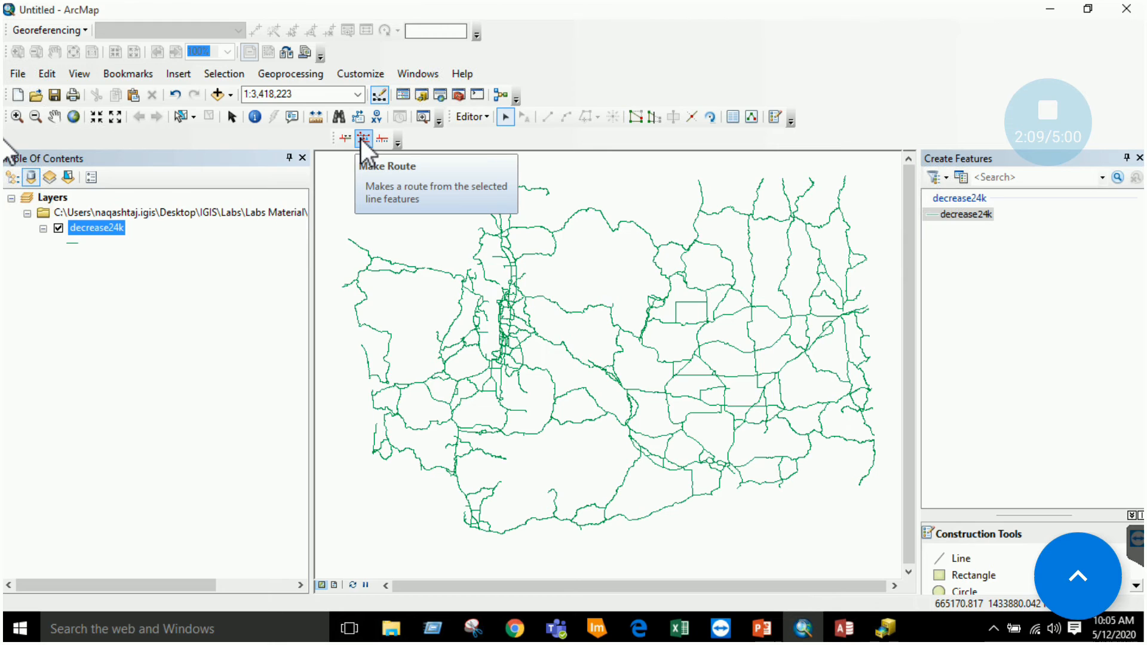
click(361, 139)
click(393, 61)
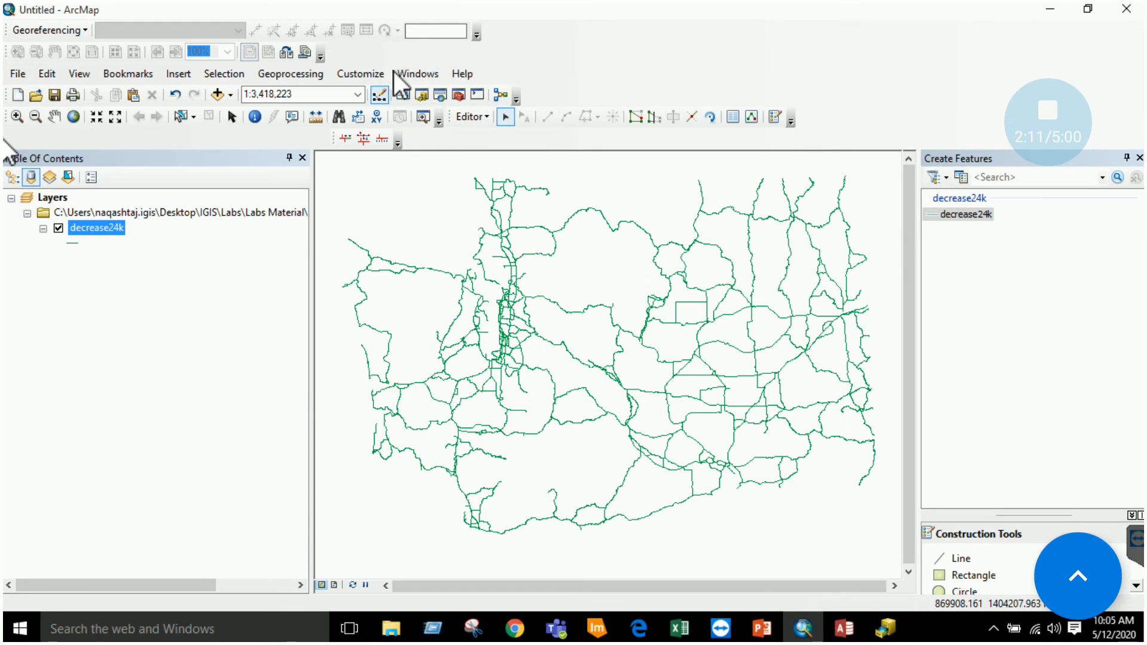
click(472, 117)
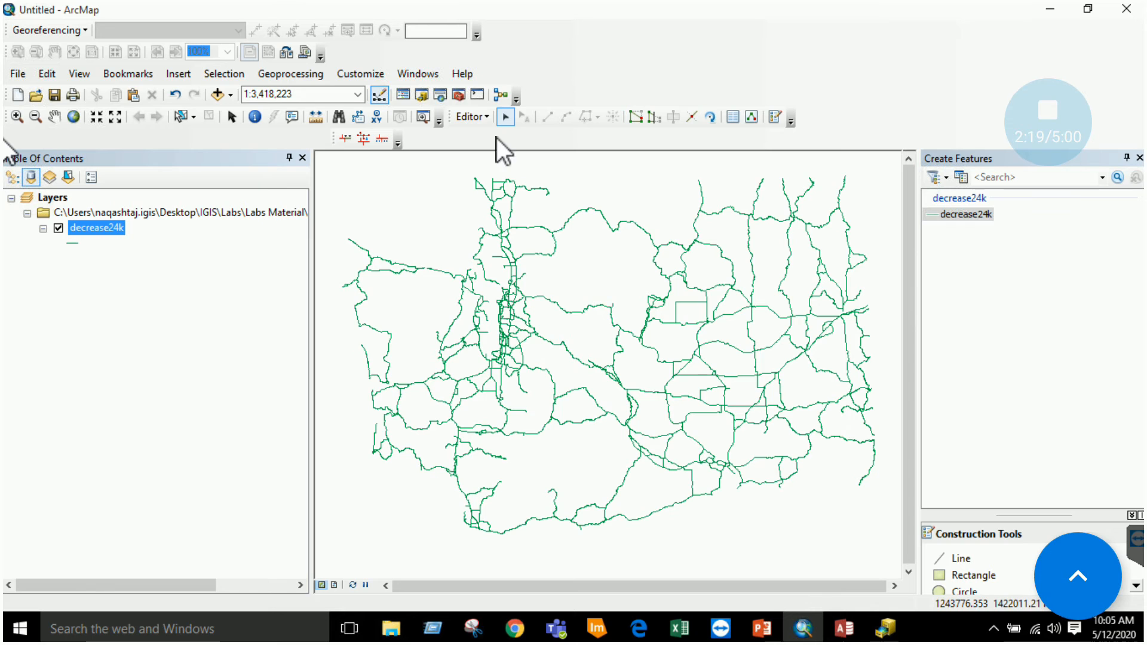
Select the long east-west highway and mark a portion of it from its western end with the route editing tool.
click(584, 310)
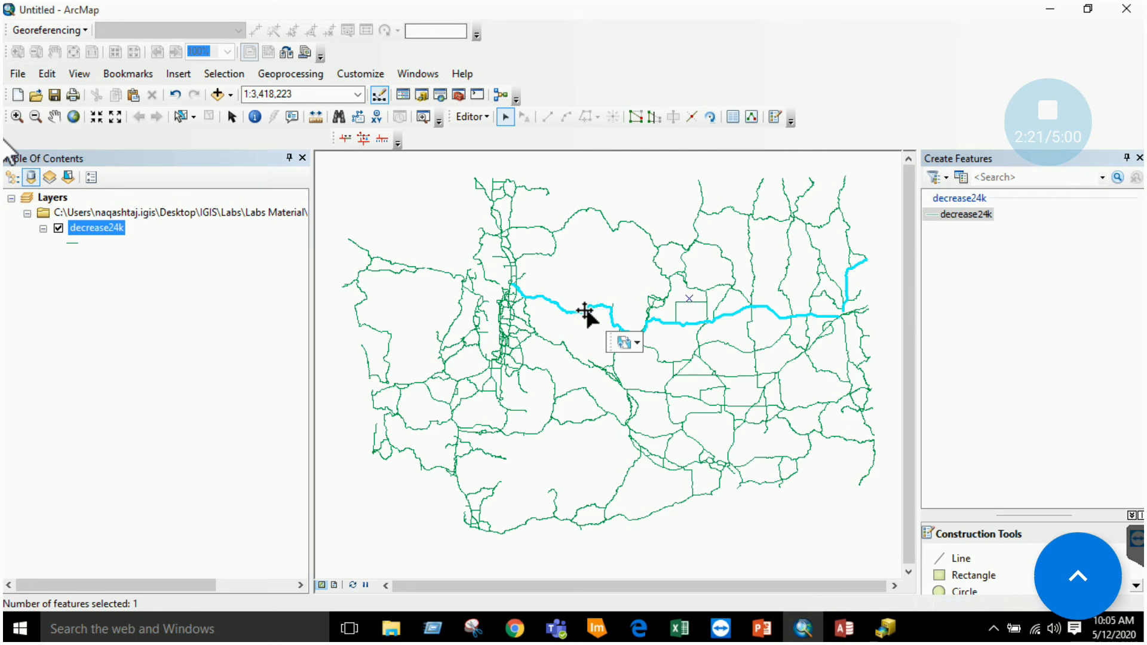
click(347, 142)
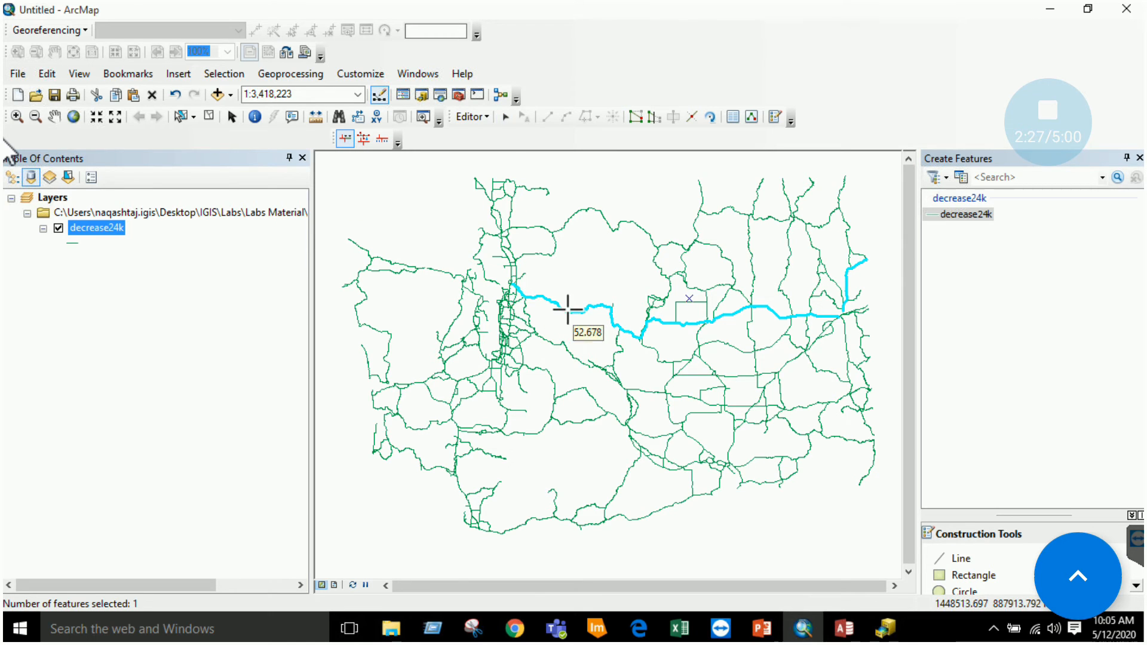
click(515, 289)
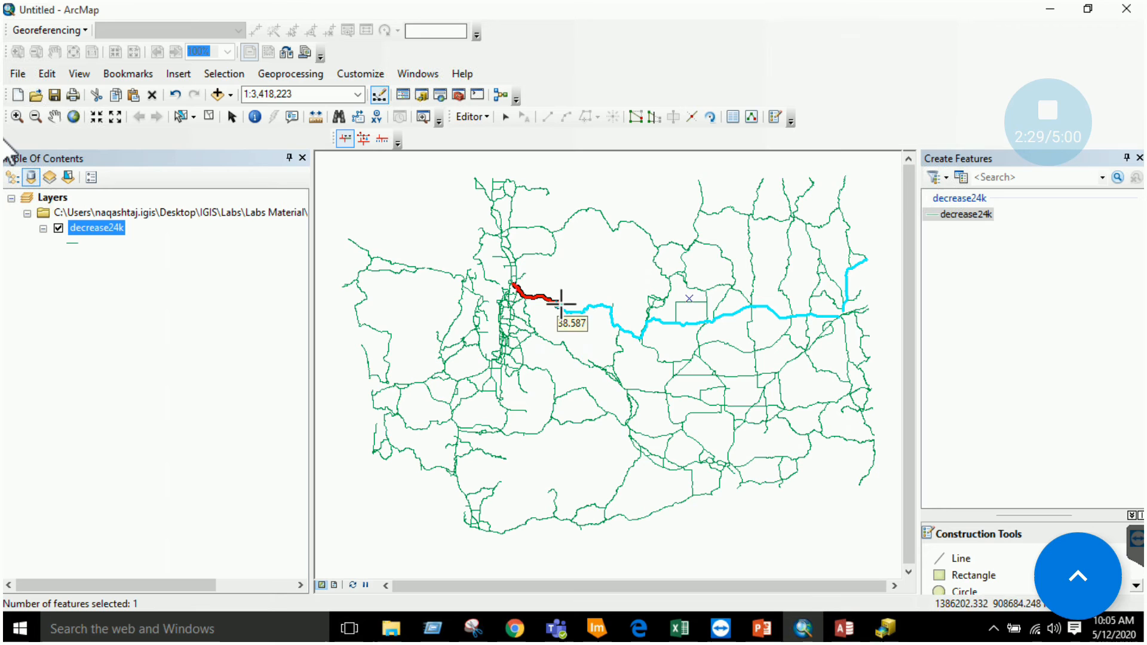
click(621, 323)
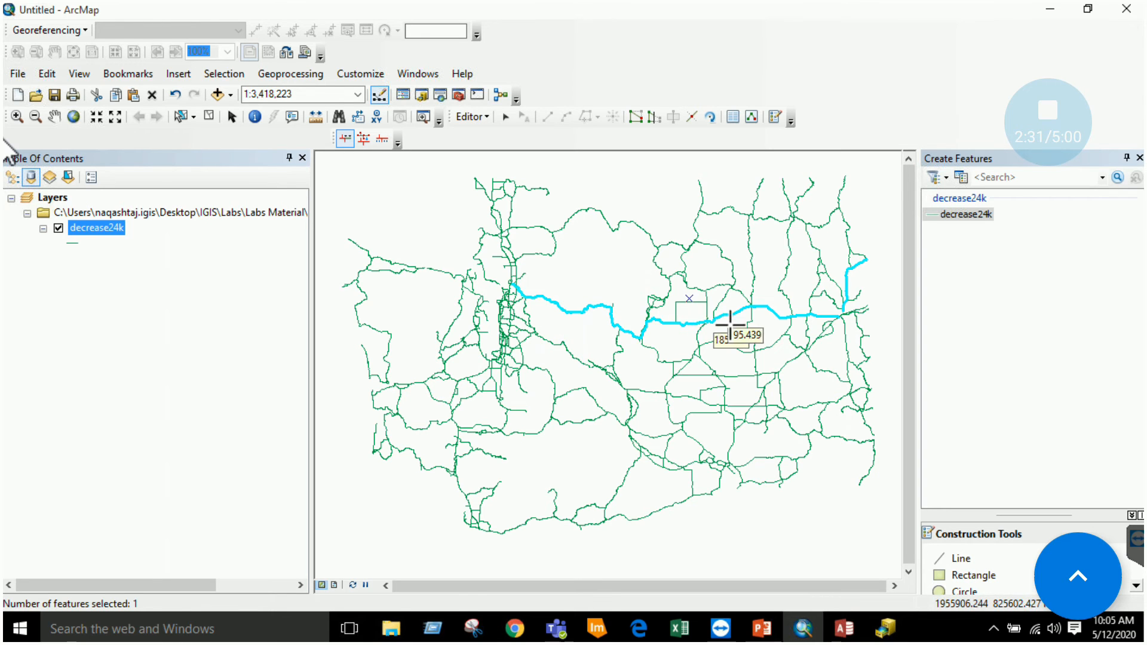
Make a route from the marked east-west highway with geometric length measures from the picked western start point, and view the Calibrate Route options.
click(842, 317)
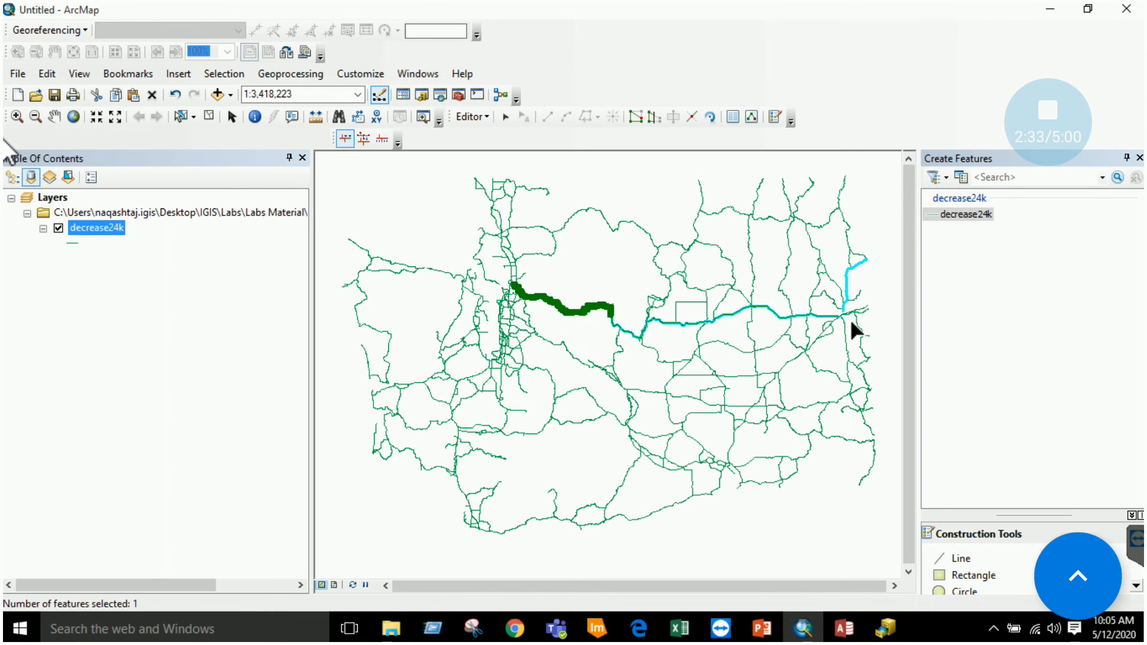
click(364, 140)
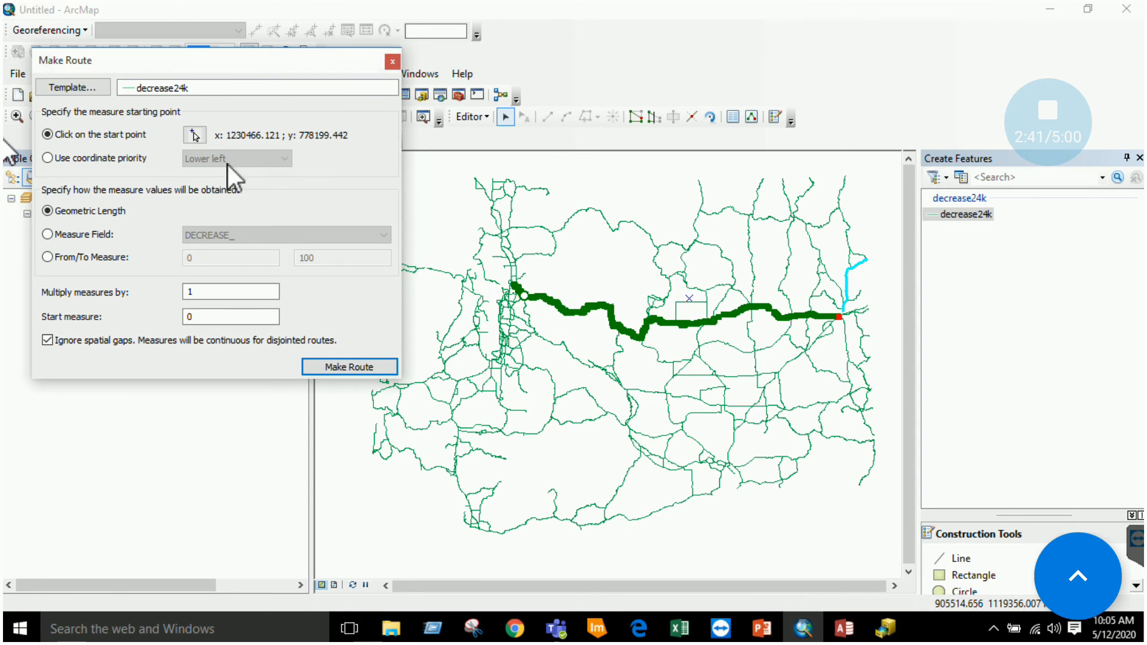
click(343, 367)
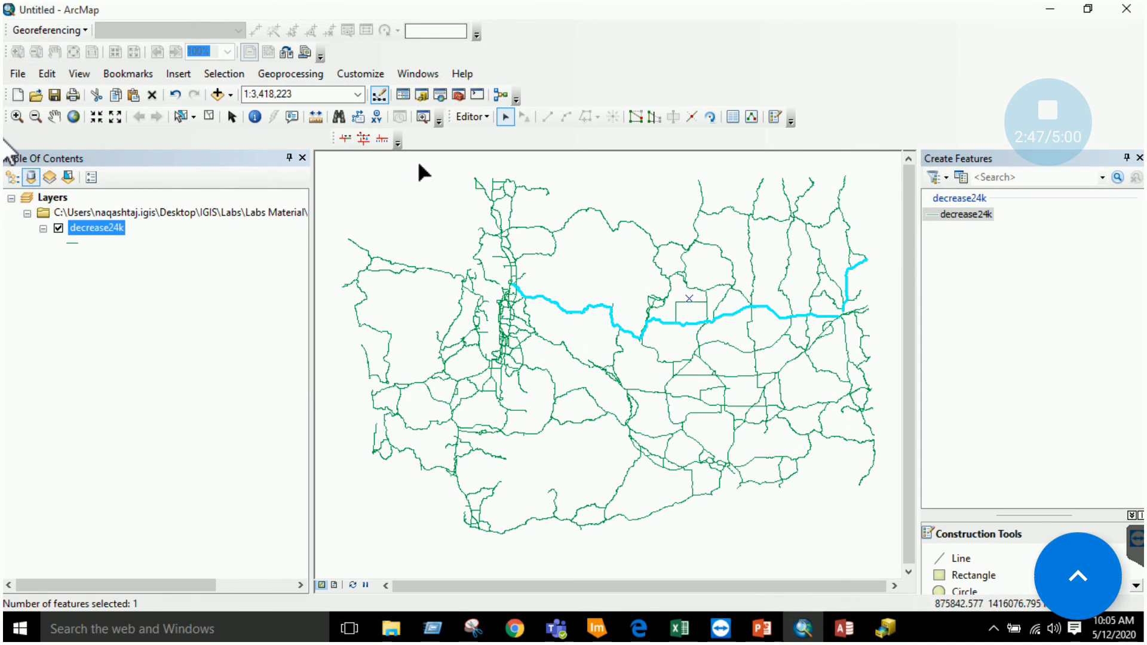
click(379, 140)
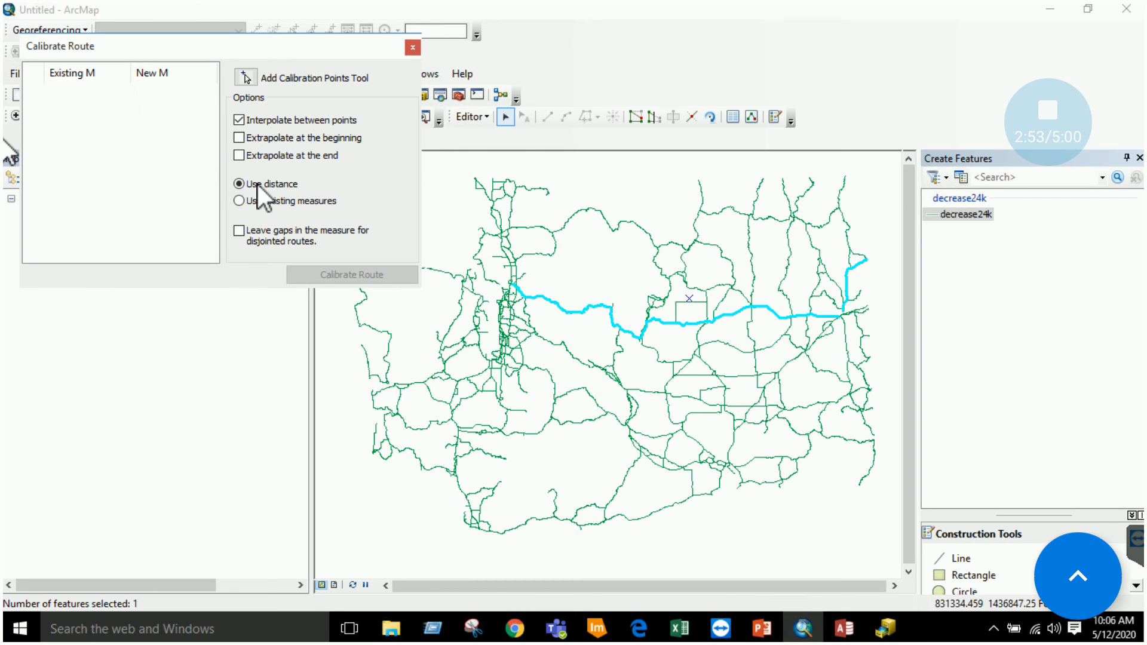
click(412, 48)
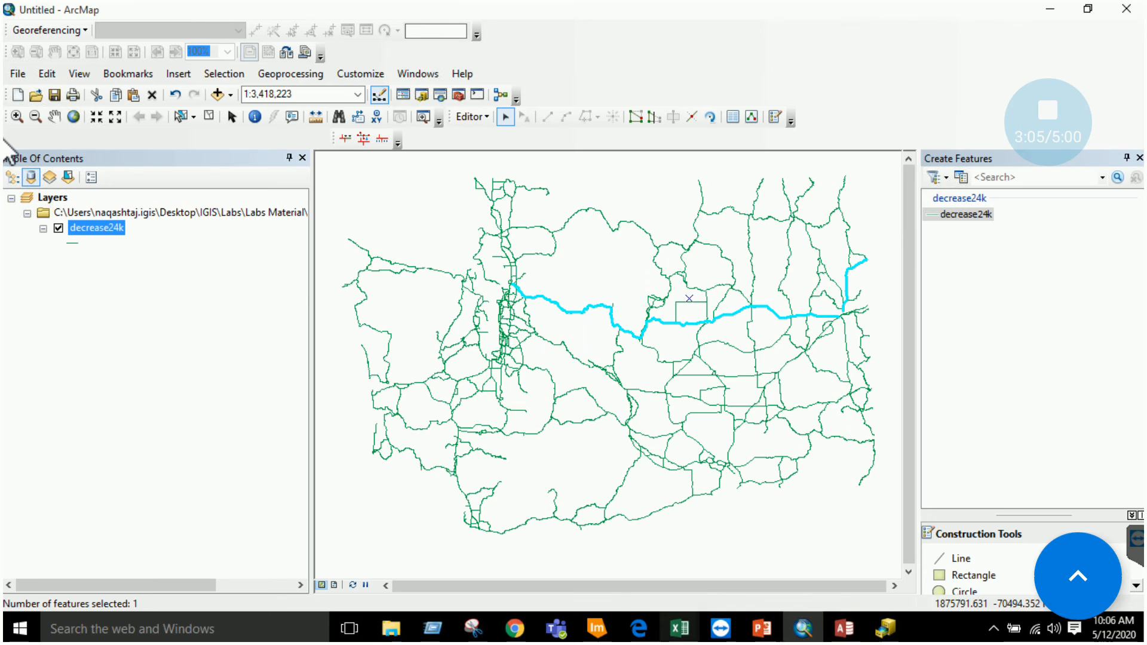
Review the Task 3 instructions and the lab overview in chap4.pdf in the Edge browser, and return to ArcMap.
click(639, 629)
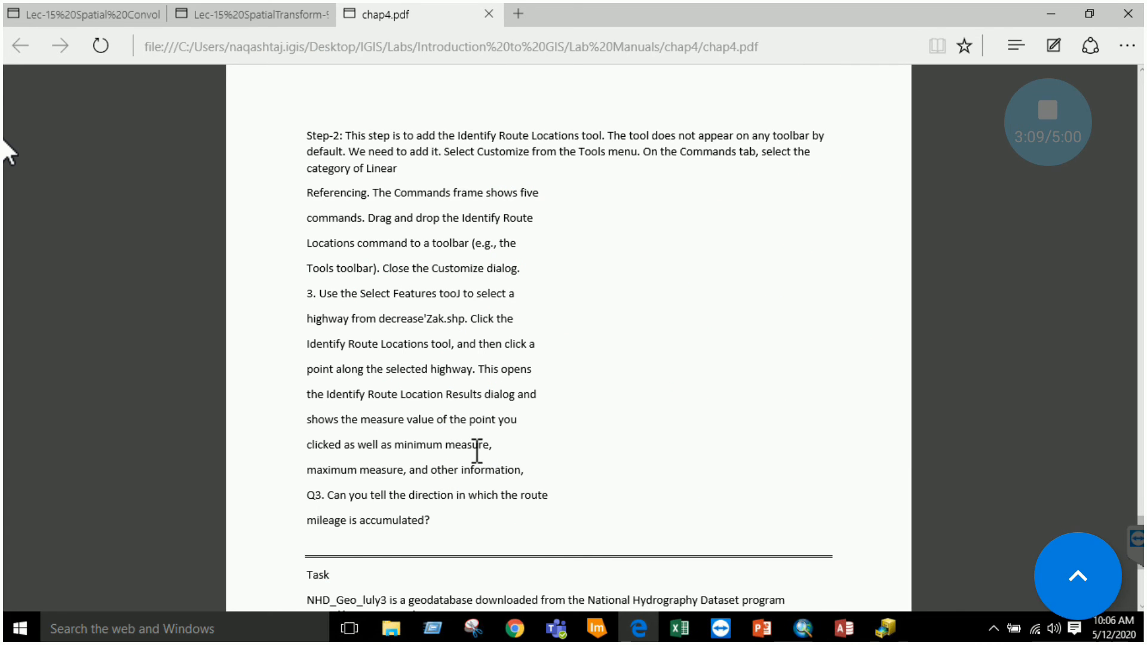
scroll(477, 449, down, 3)
scroll(481, 436, down, 3)
scroll(481, 436, up, 7)
scroll(9, 152, up, 20)
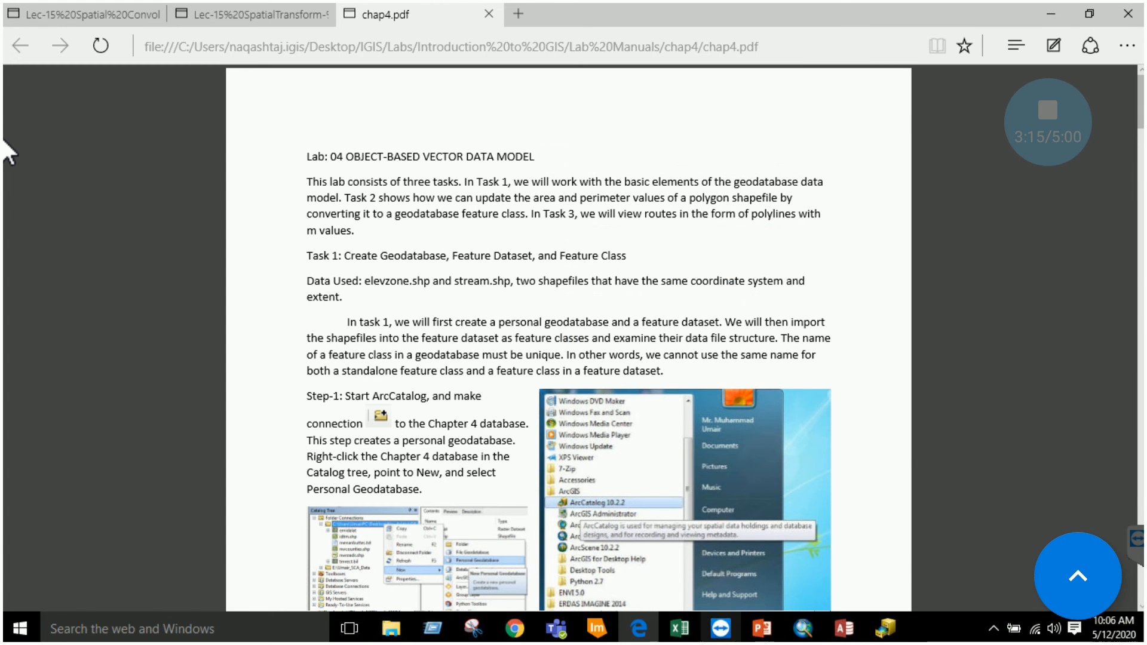
click(803, 632)
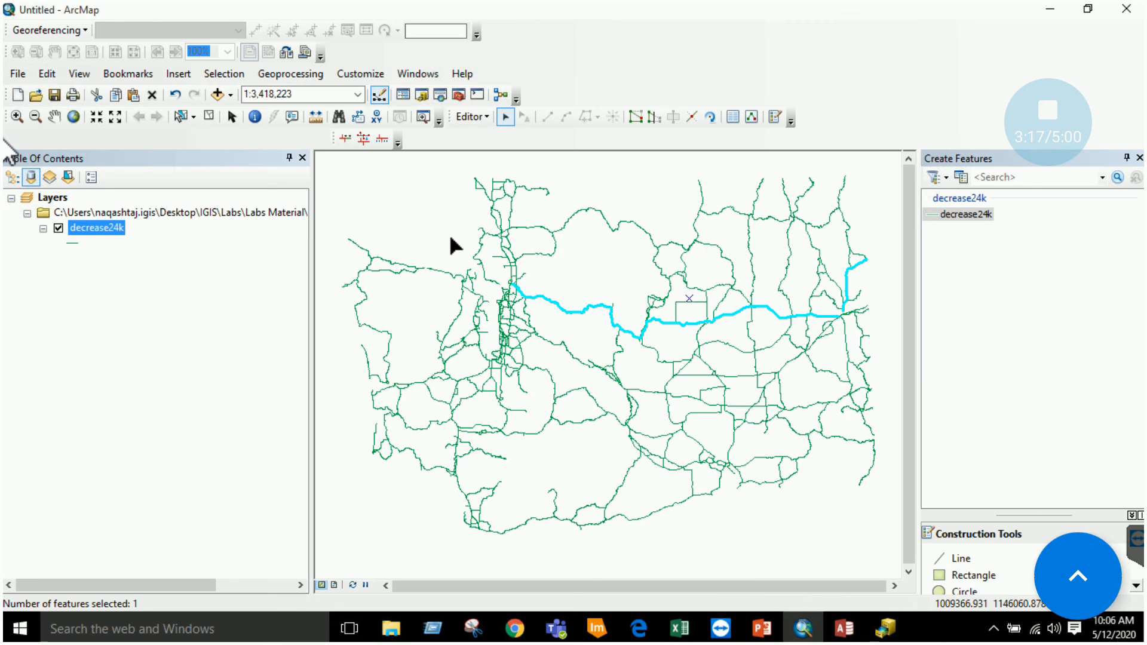
Clear the highway selection and symbolize decrease24k by unique values of the SR field with all values added.
click(209, 116)
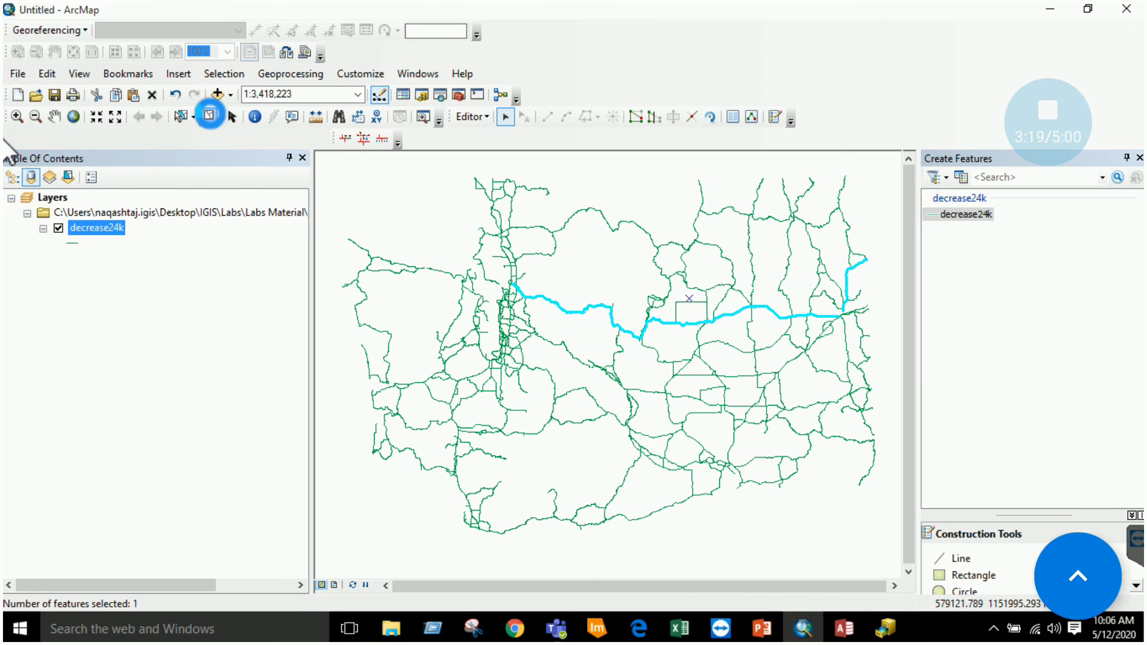
right_click(85, 231)
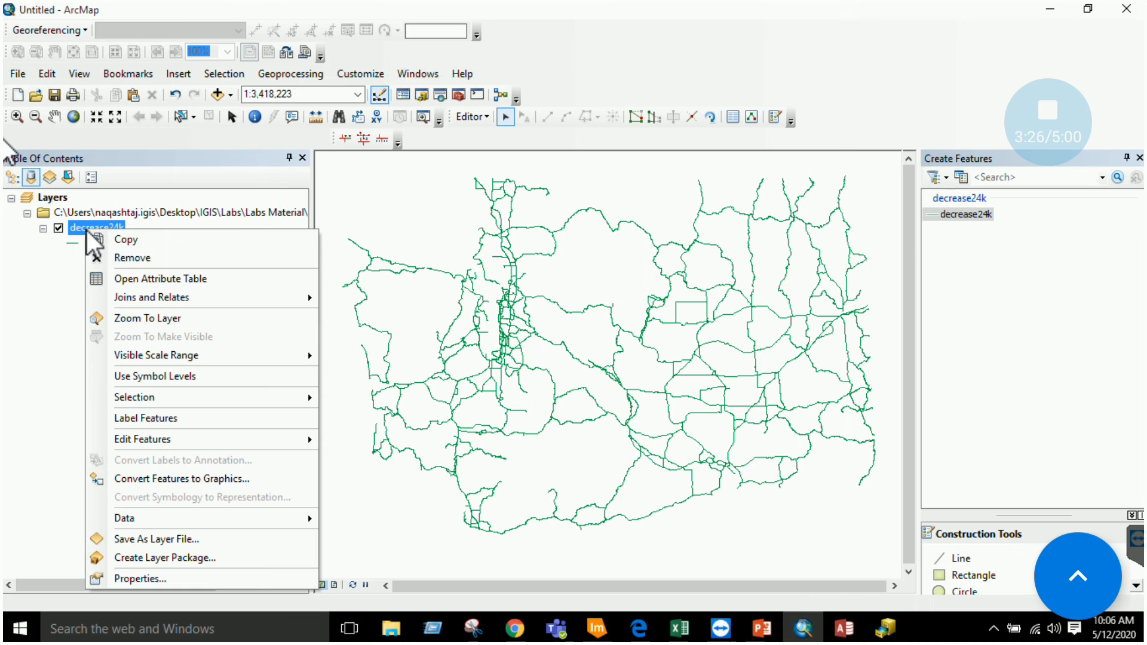
click(148, 578)
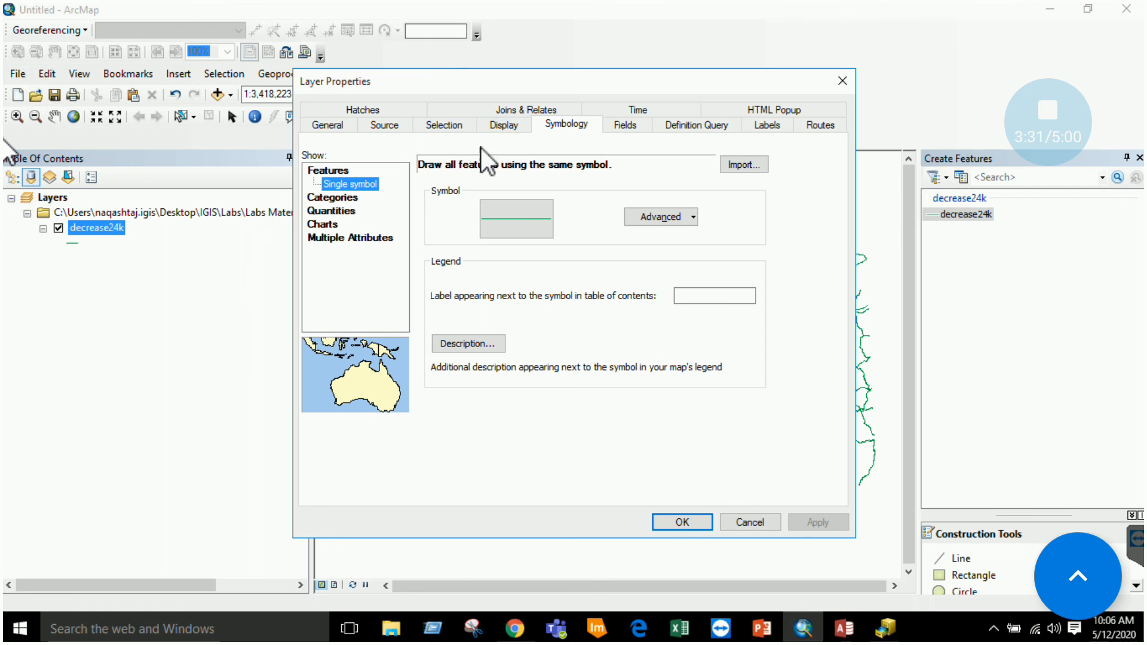
click(331, 201)
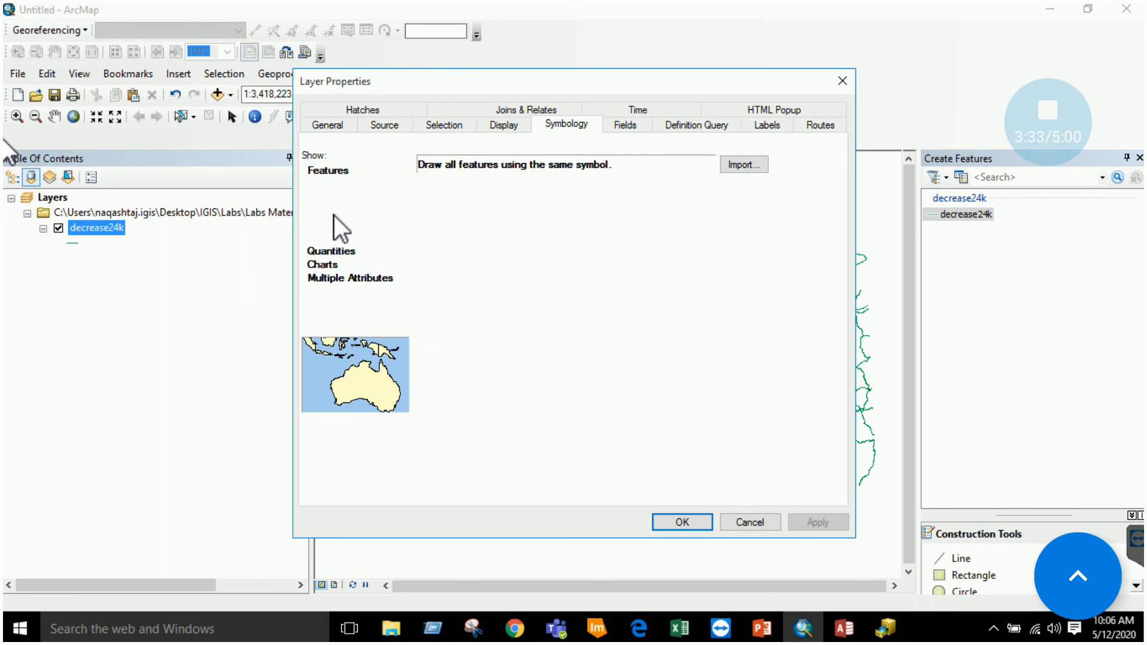
click(505, 199)
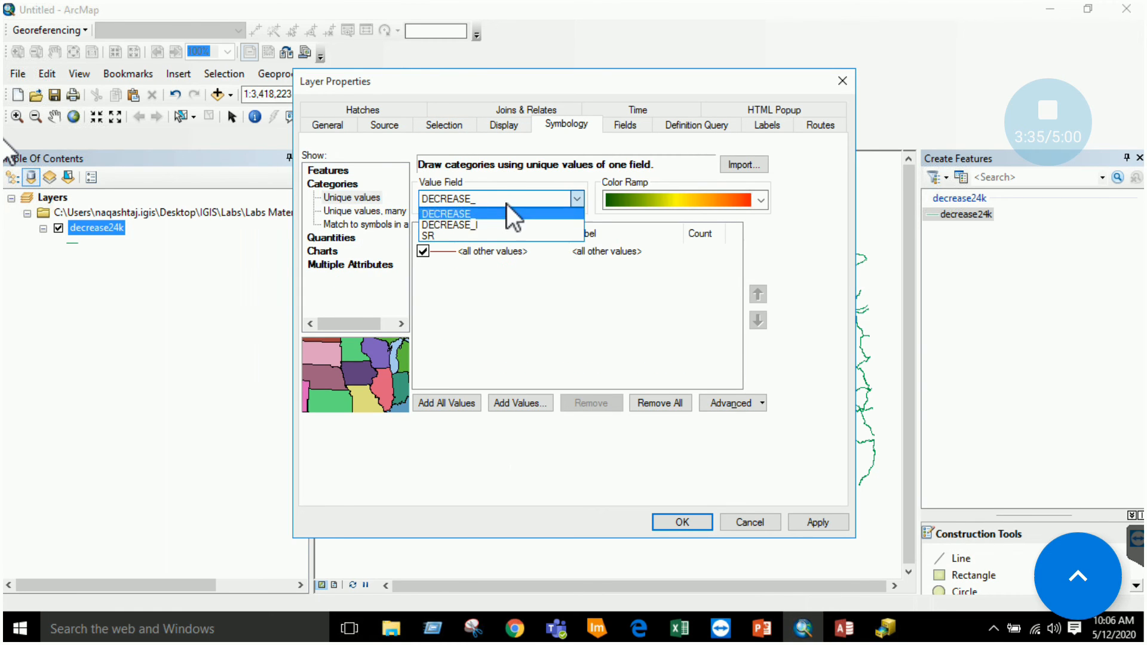
click(470, 235)
click(454, 403)
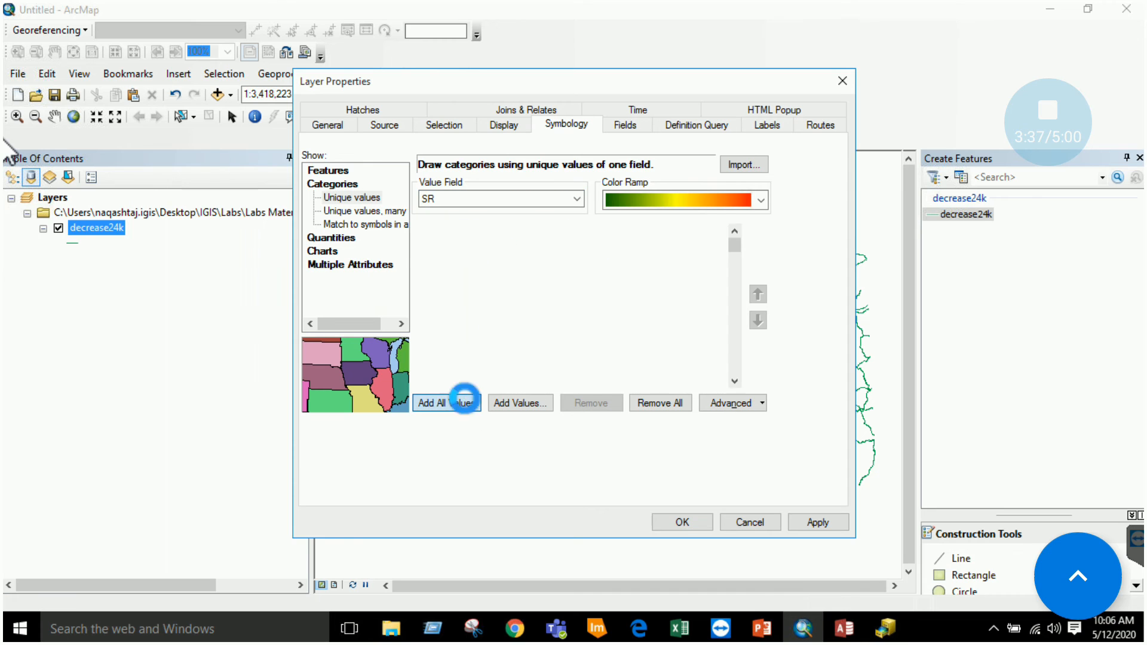
click(816, 524)
click(686, 523)
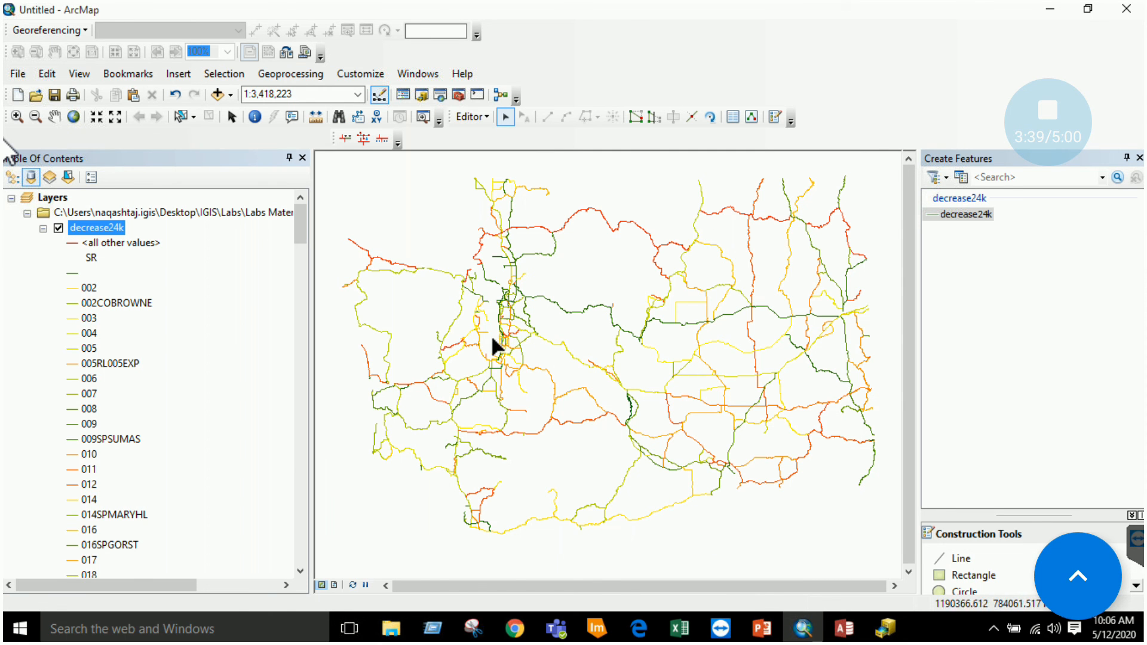
Zoom to highway 002 from its record in the decrease24k attribute table, and recheck that record in the table.
mouse_move(299, 222)
mouse_down()
mouse_move(300, 284)
mouse_move(300, 202)
mouse_up()
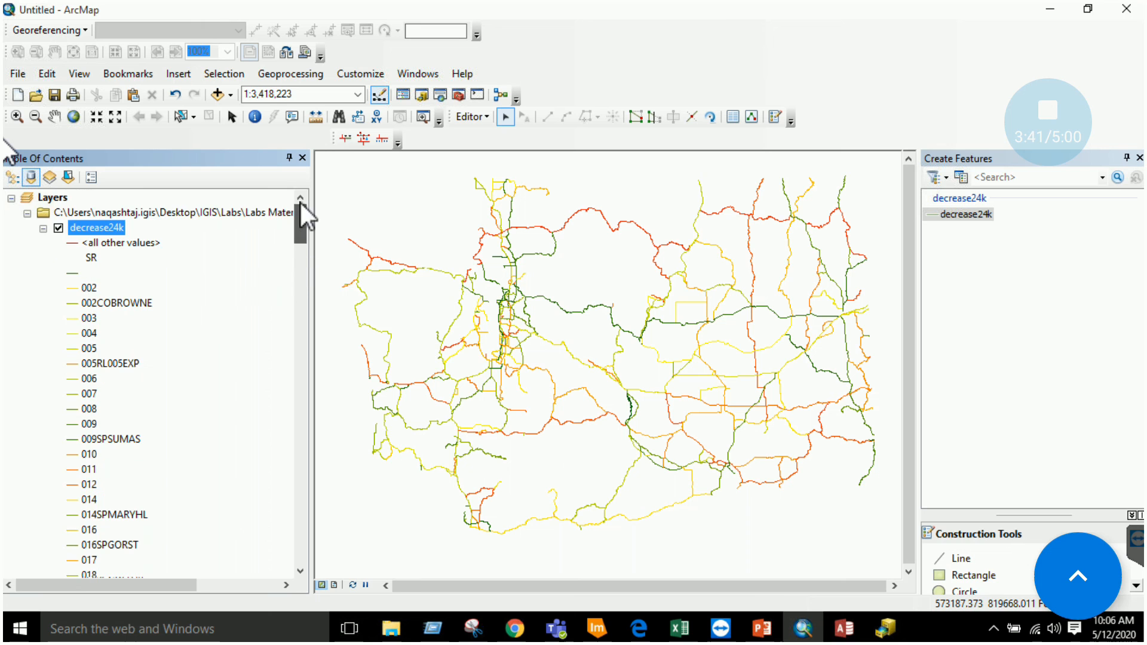
right_click(102, 227)
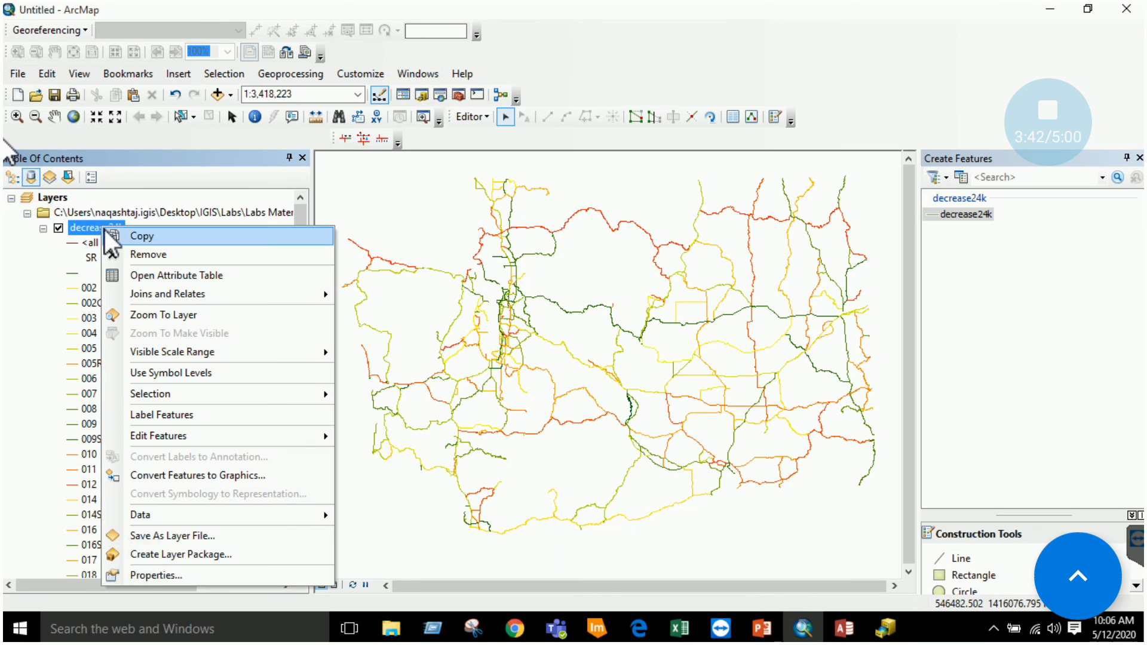
click(150, 274)
double_click(162, 264)
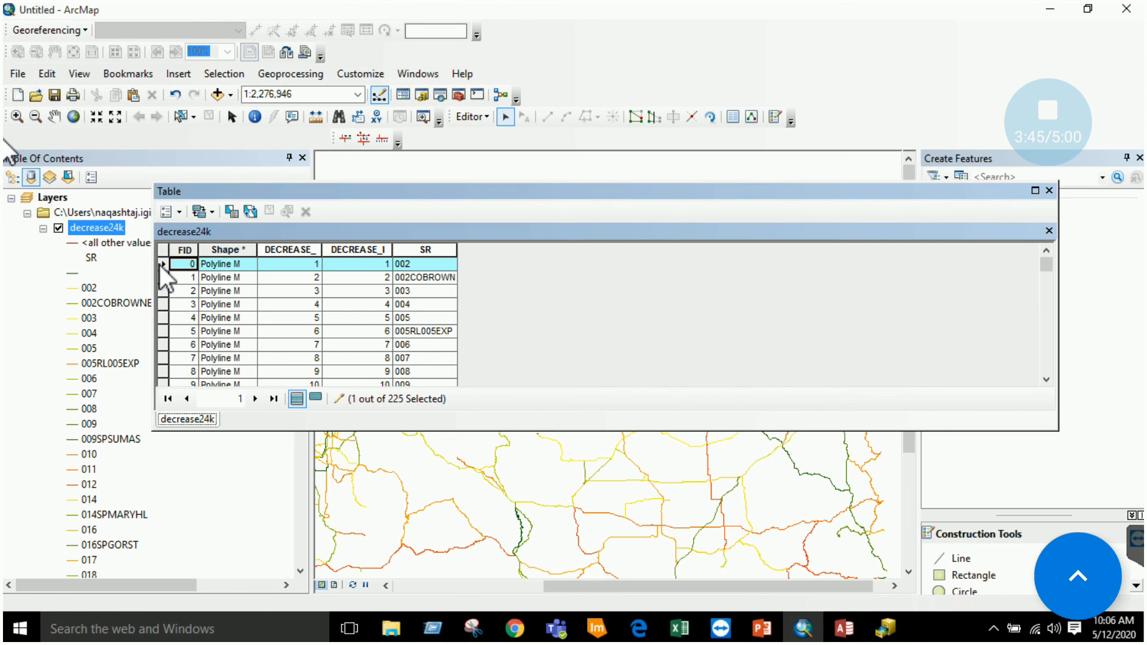
click(1049, 190)
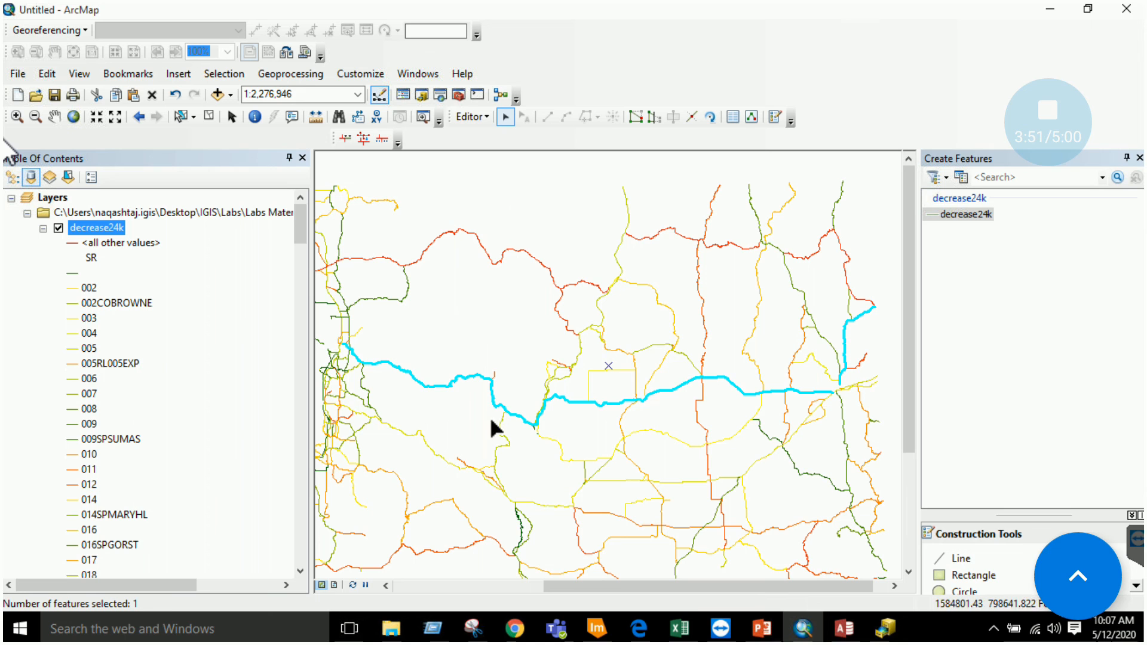
right_click(120, 228)
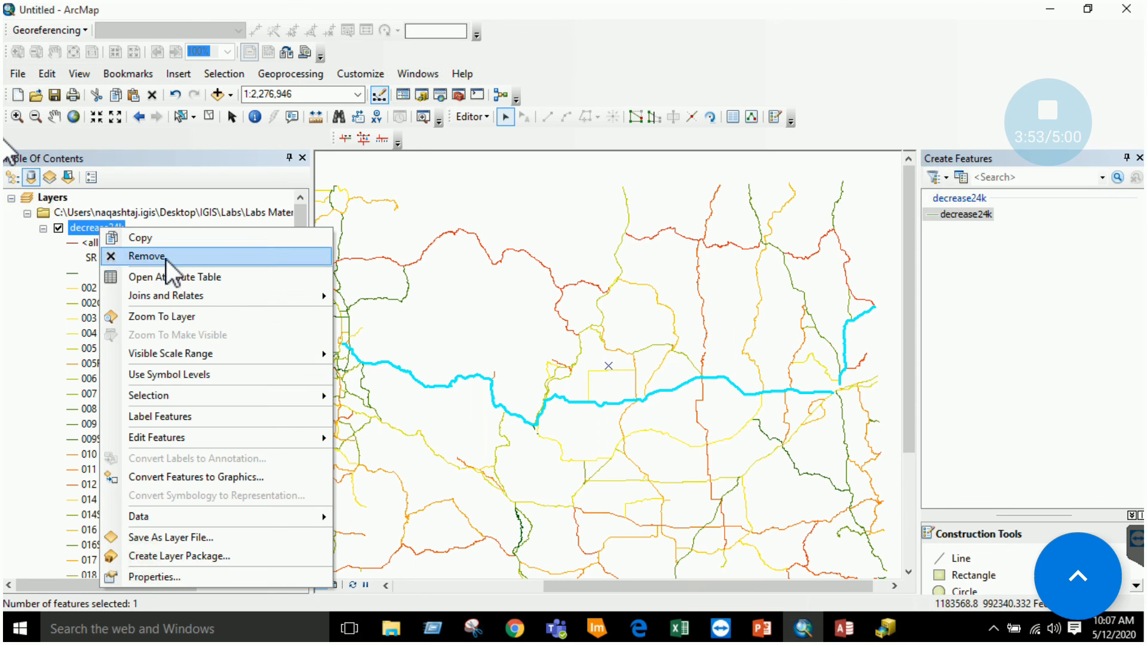
click(179, 276)
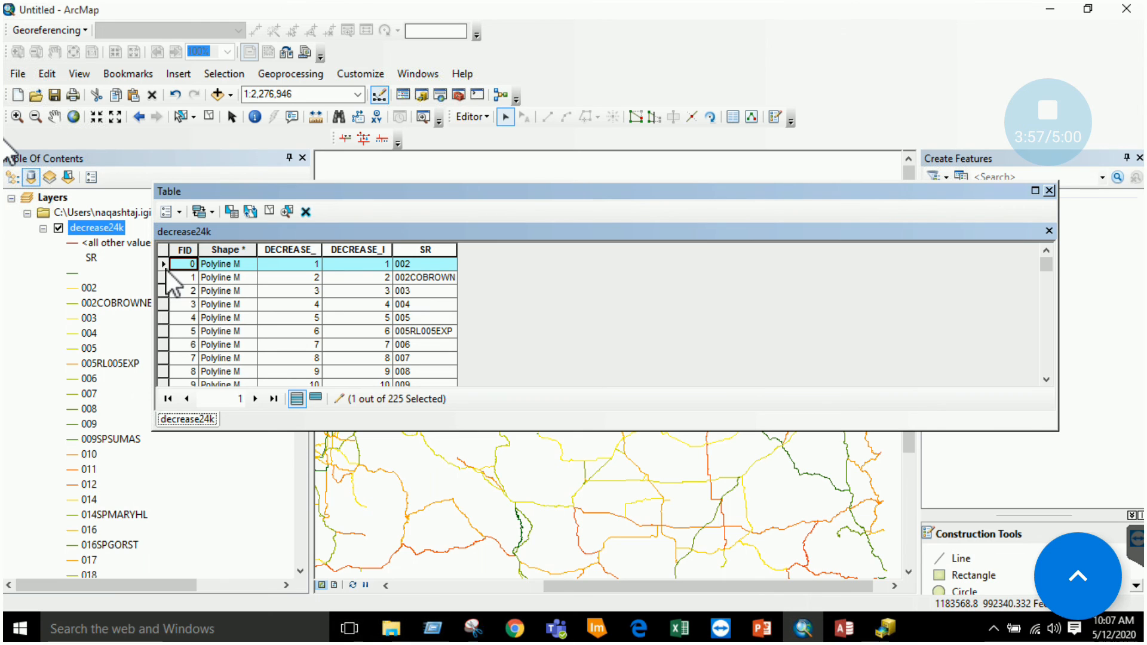
click(1048, 191)
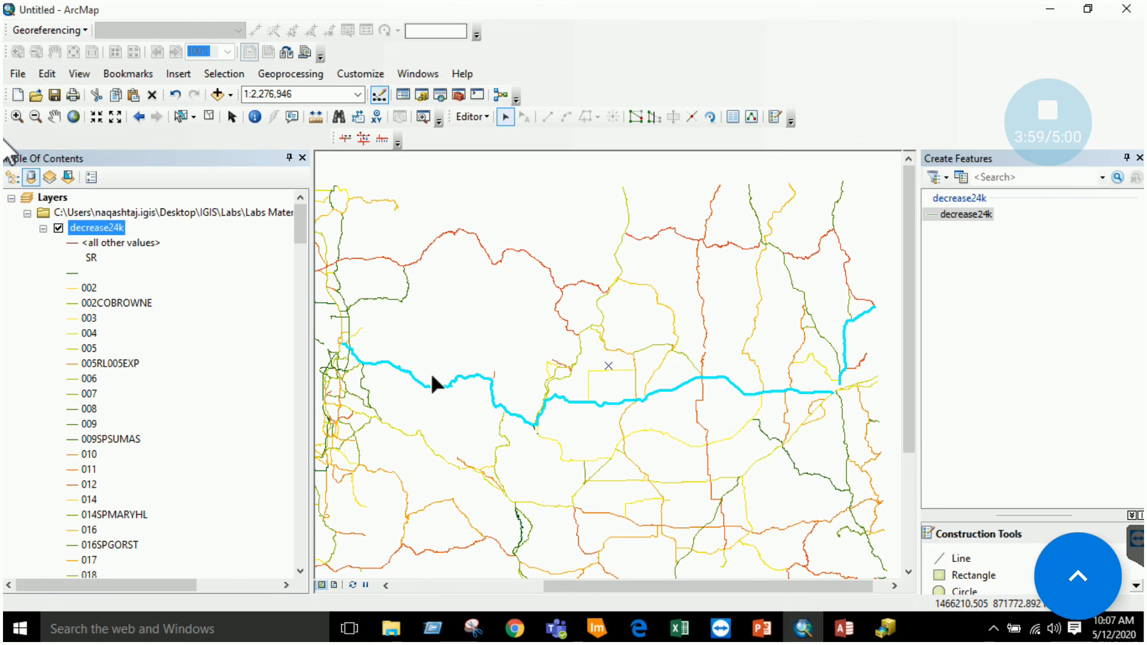
Draw a new four-vertex line feature in decrease24k from the middle of the east-west highway northwest to the northern highway.
click(478, 116)
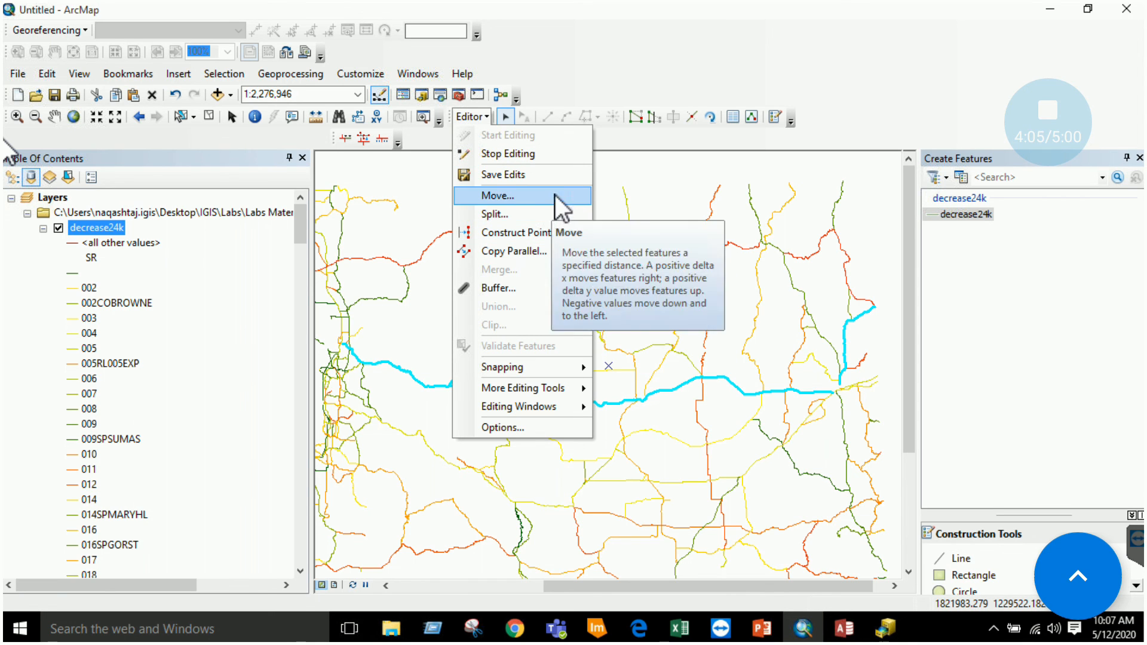
click(655, 153)
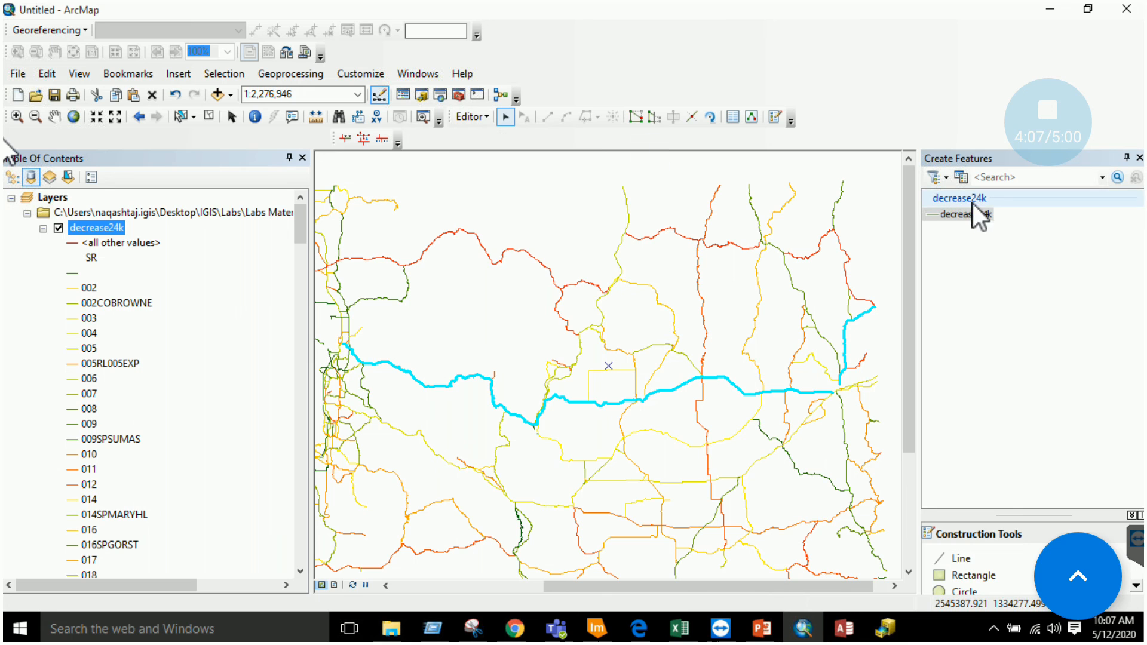
click(974, 215)
click(970, 560)
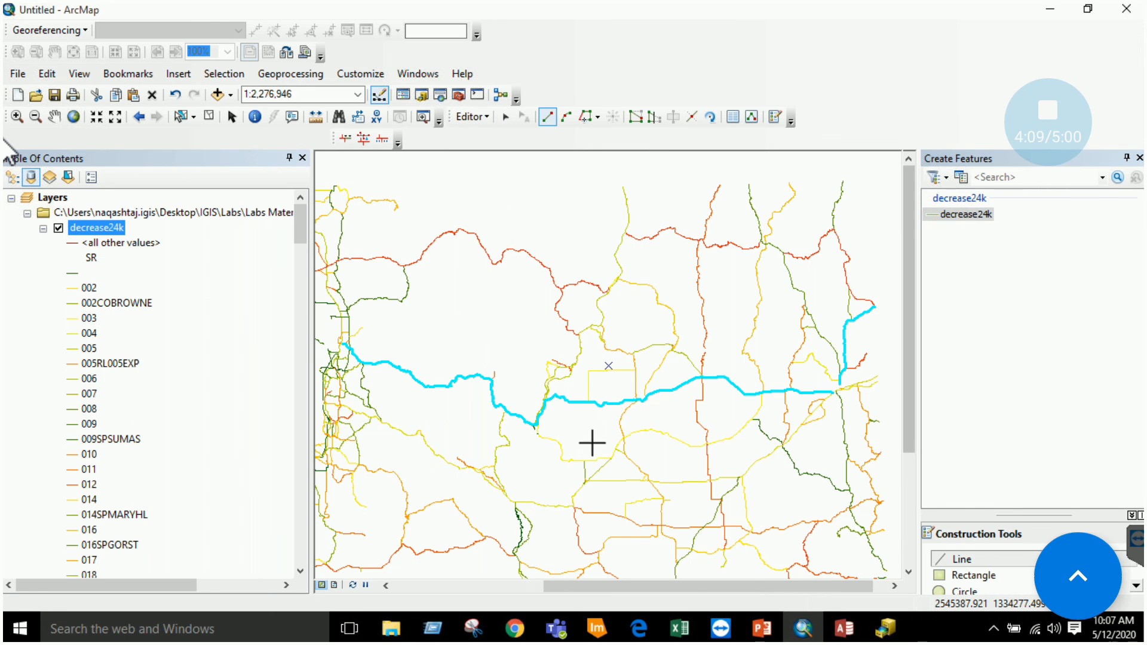
click(545, 404)
click(534, 333)
click(492, 279)
double_click(430, 244)
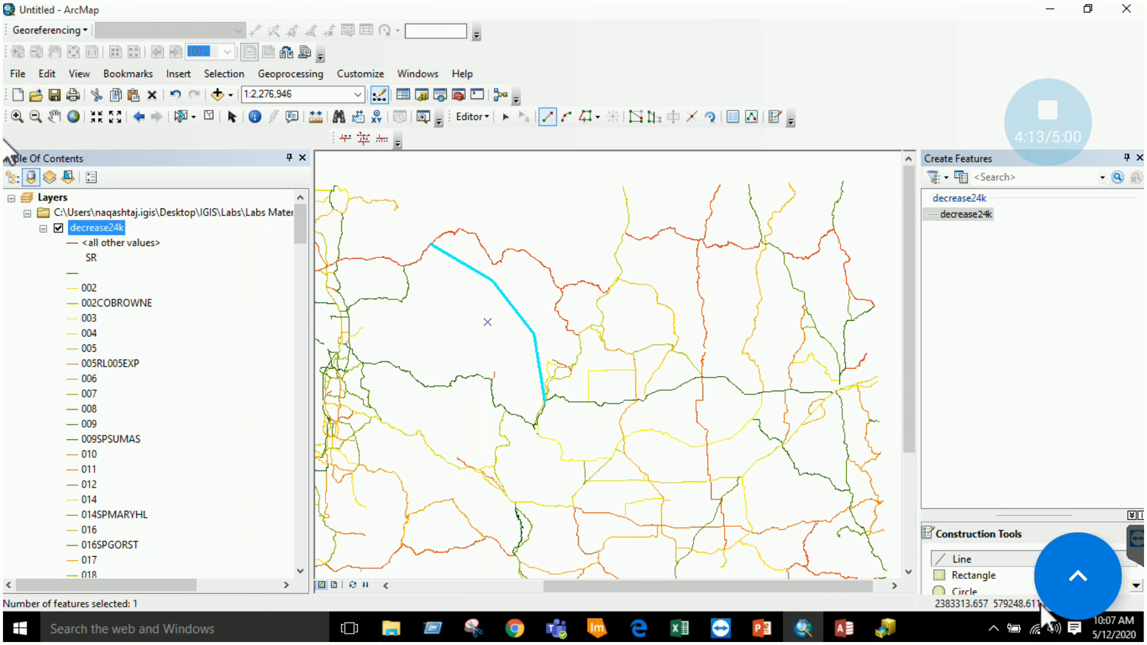
Set DECREASE_ to 250 and DECREASE_I to 360 for the newly drawn line in the decrease24k attribute table.
right_click(95, 228)
click(171, 275)
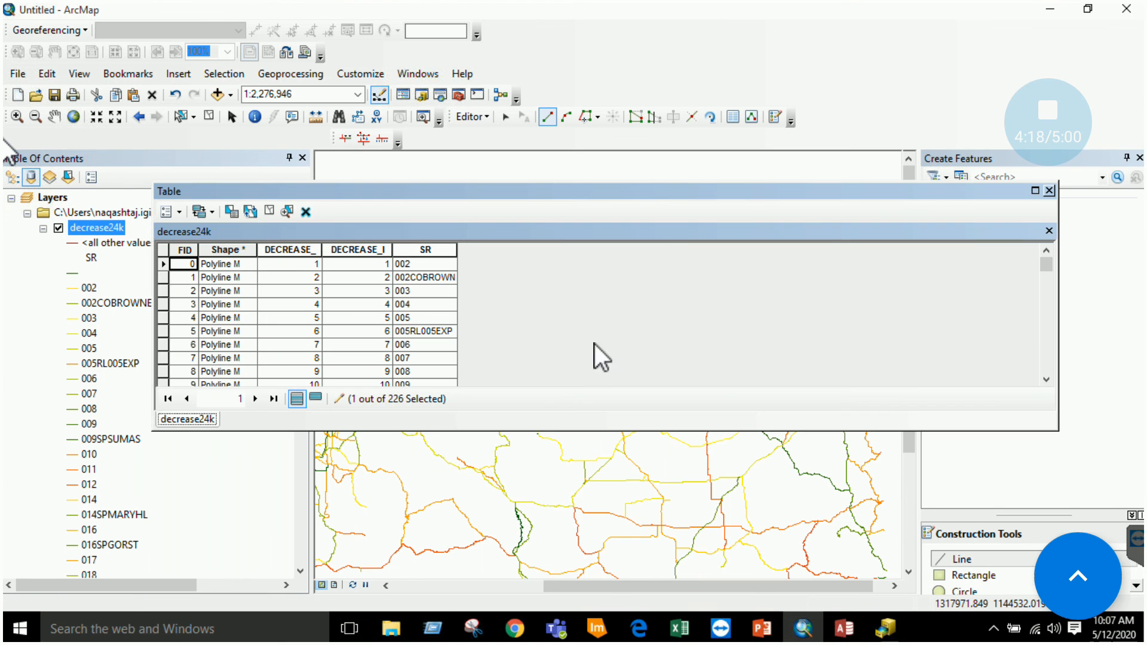
click(314, 399)
click(305, 401)
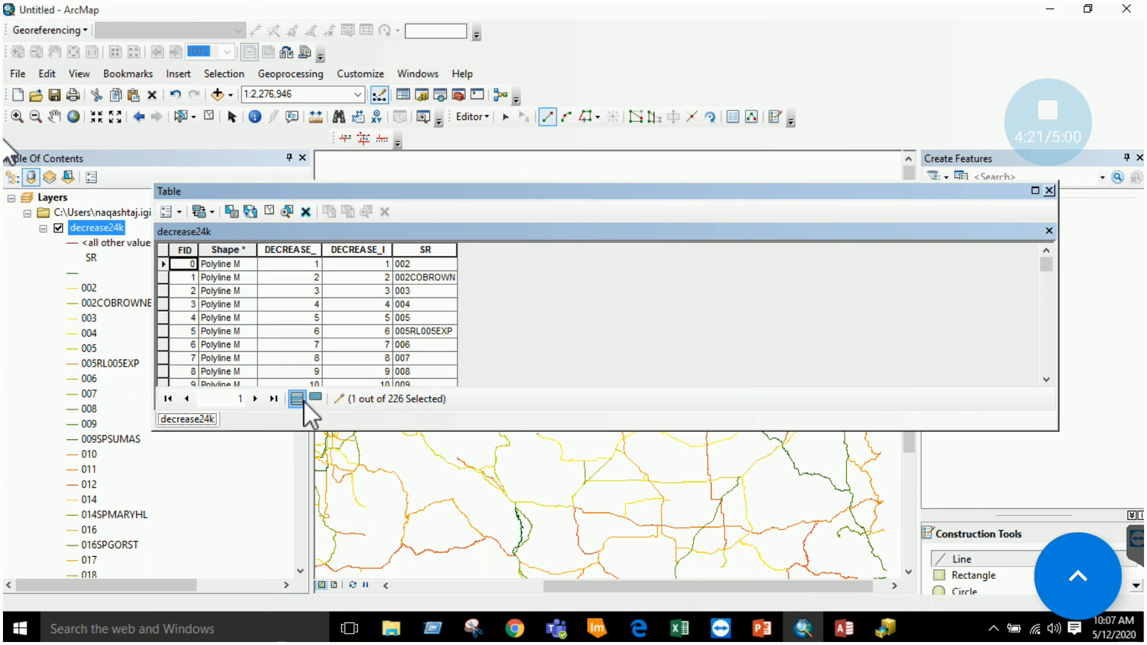
drag(1046, 265, 1040, 399)
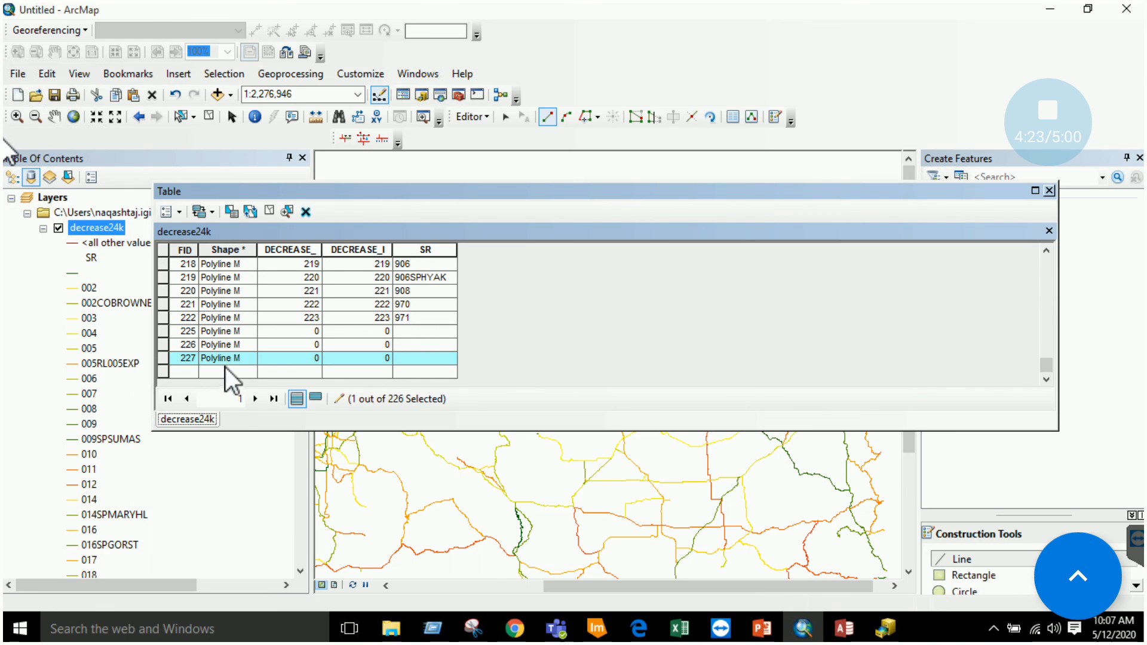
click(308, 358)
text(20)
click(377, 360)
click(378, 359)
text(36)
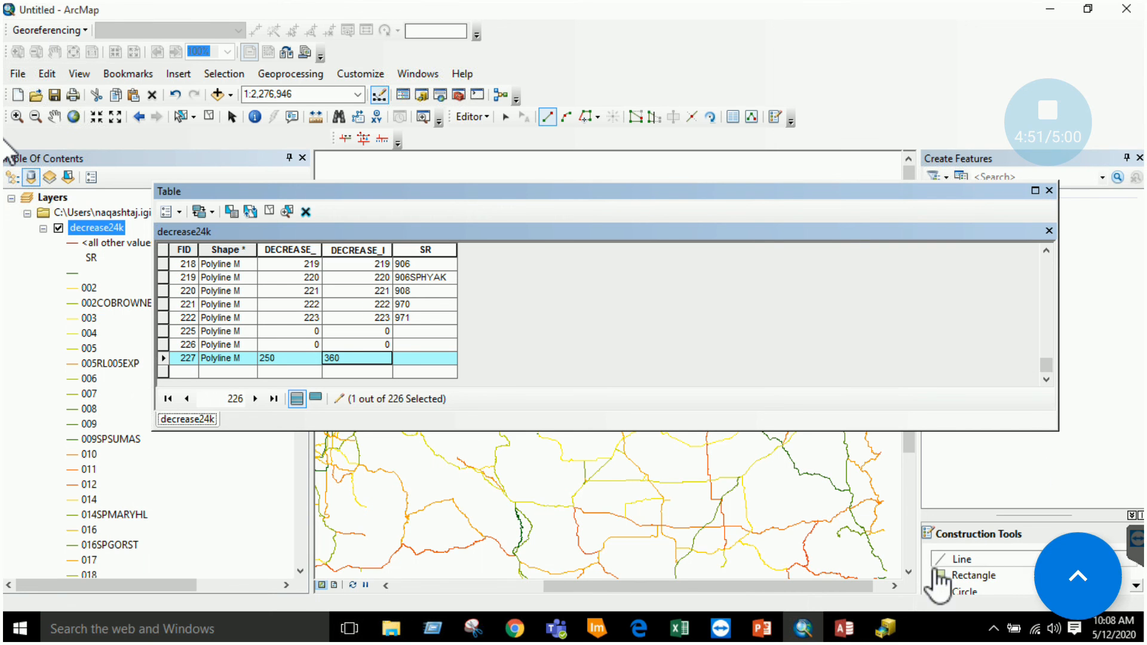
Switch to ArcCatalog to view the contents of the chap4 folder.
click(885, 628)
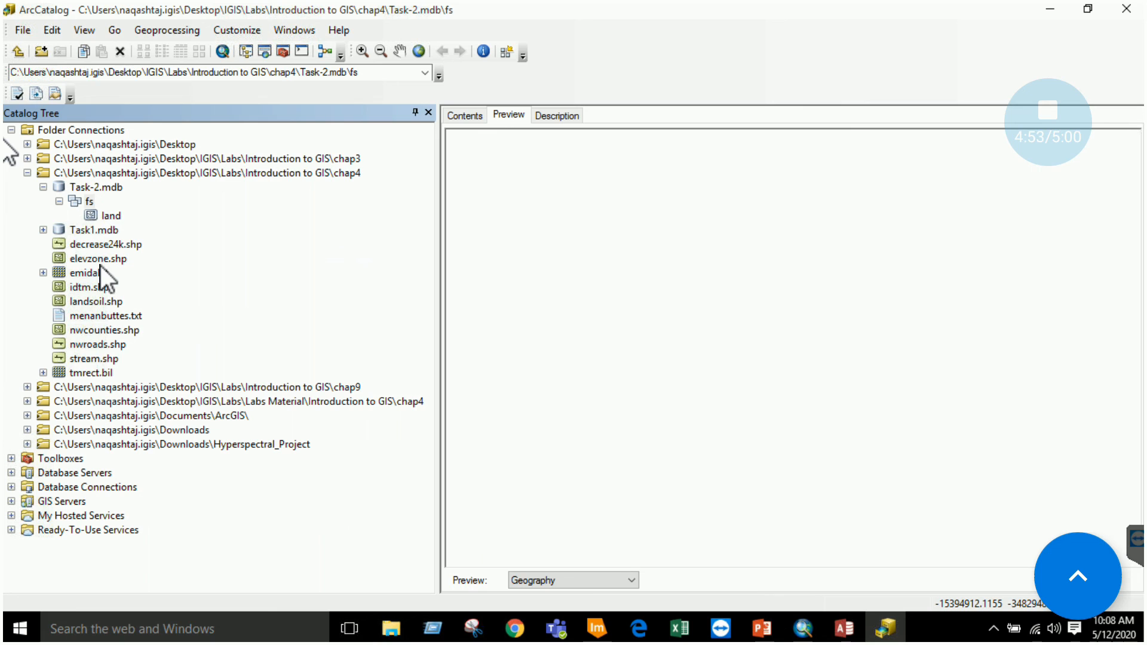